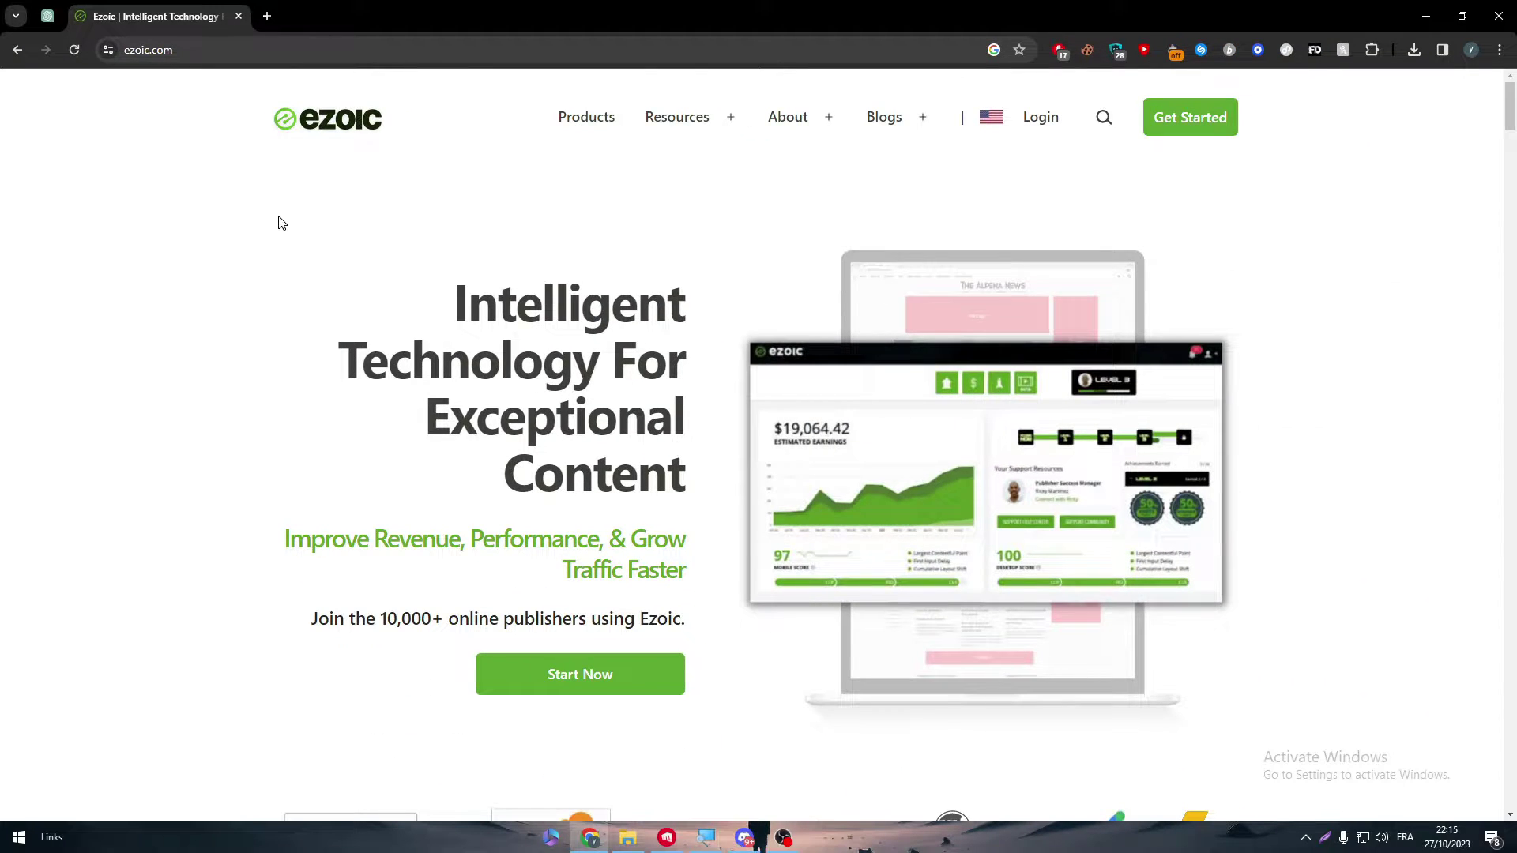
- Start the Ezoic sign-up from the homepage and select the join page's web address
left_click(1168, 117)
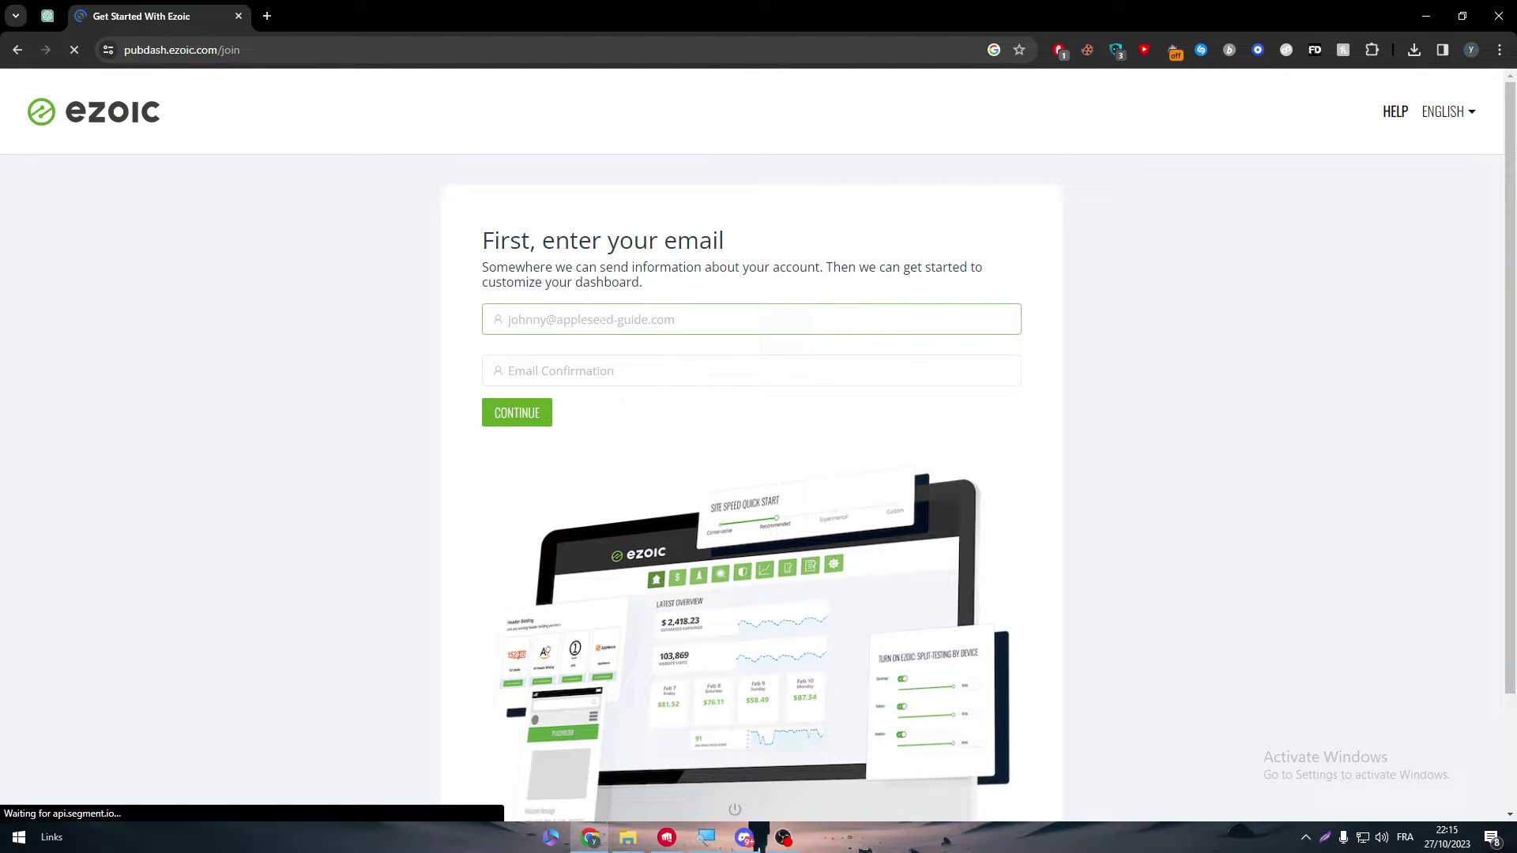
scroll(1478, 292, "down", 2)
scroll(1480, 298, "up", 2)
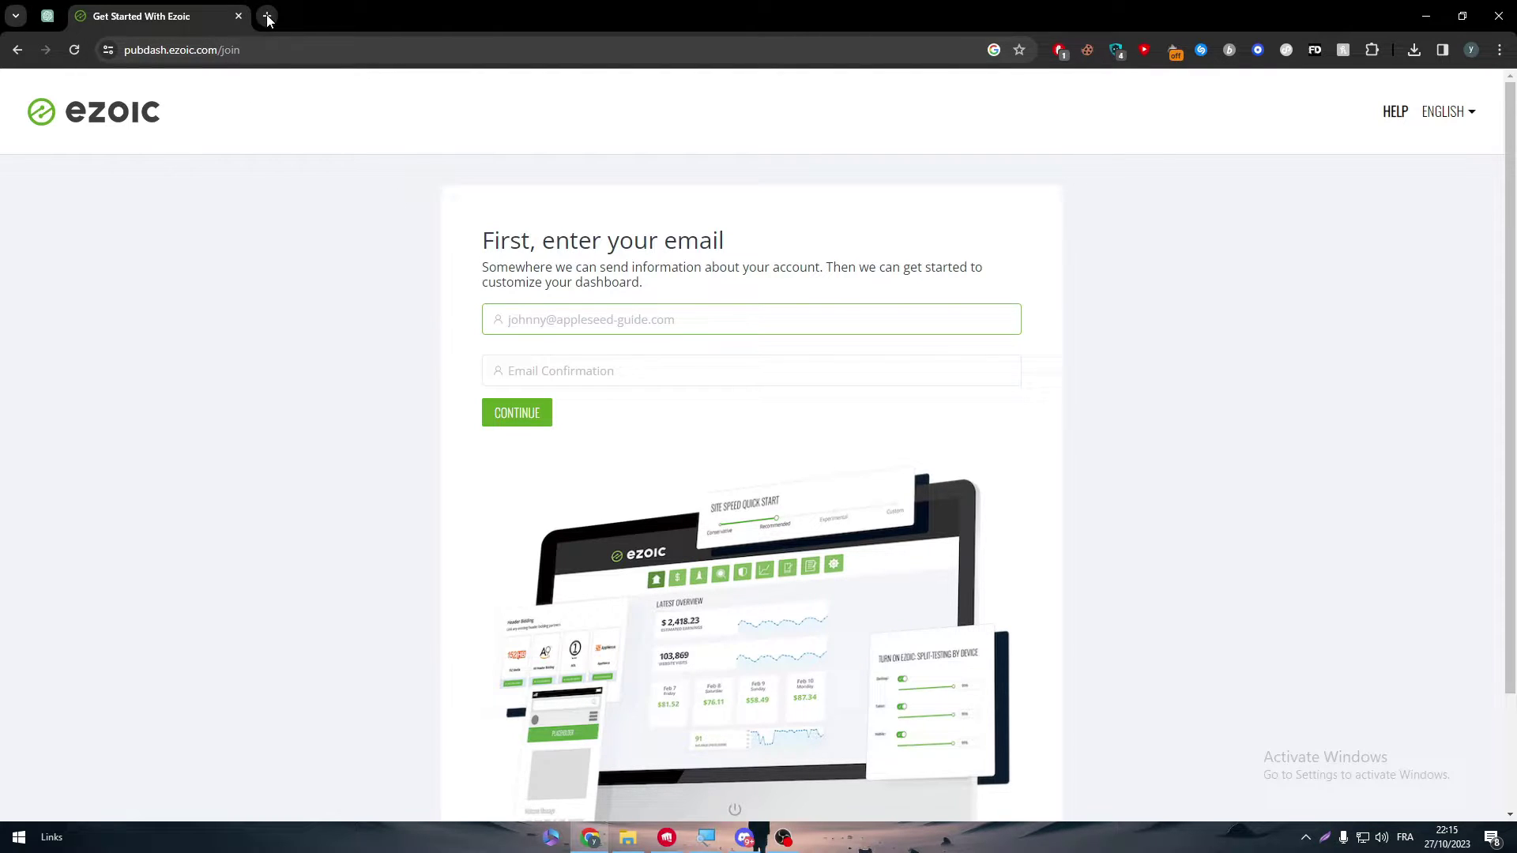
left_click(259, 53)
key("ctrl+c")
left_click(775, 540)
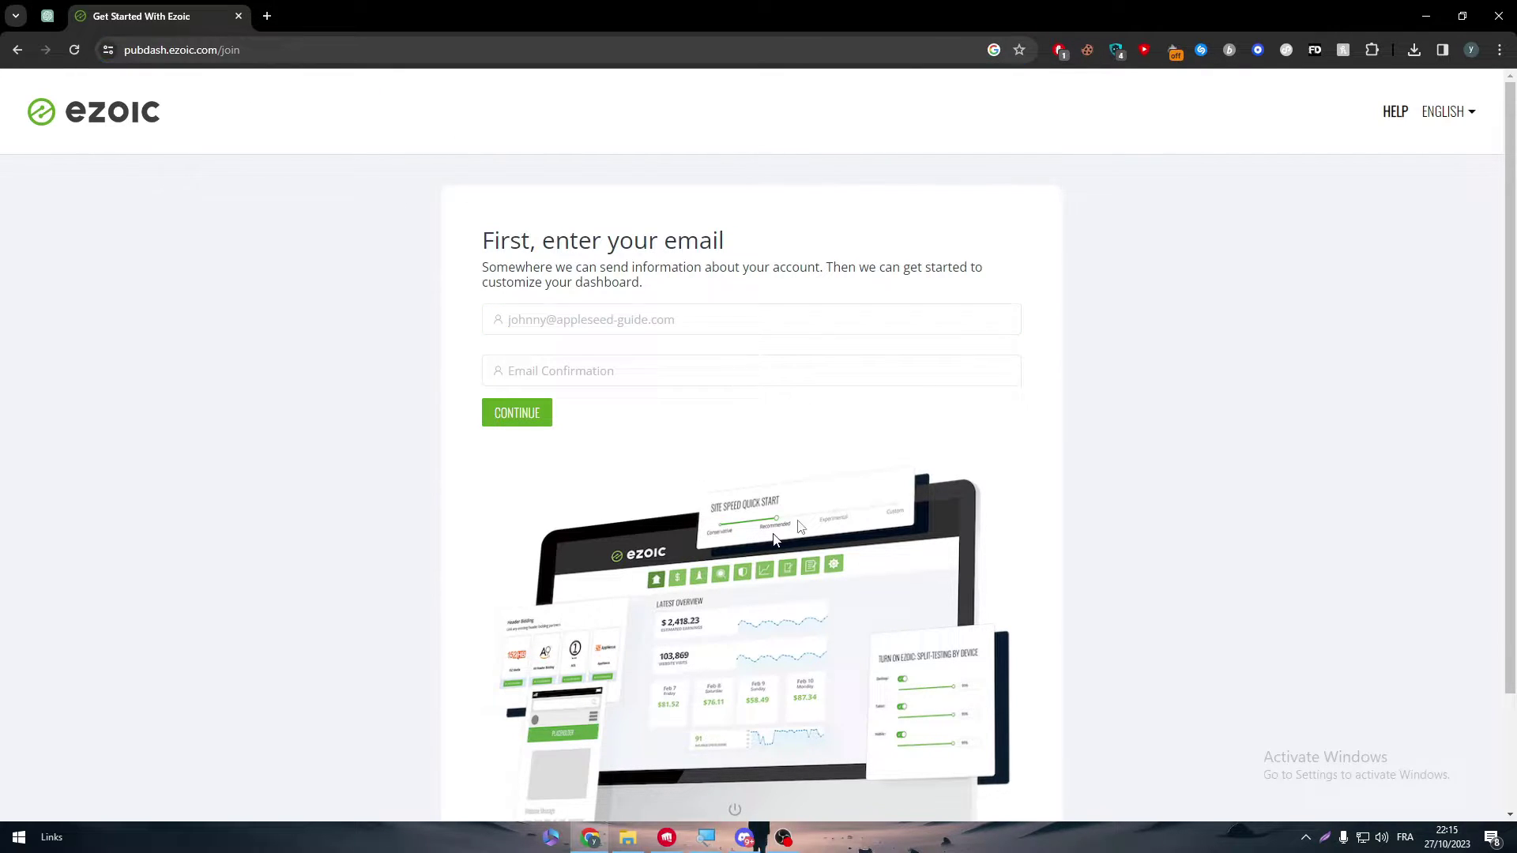
- Open a Priv-profile Chrome window and load the copied Ezoic sign-up page there
left_click(1471, 50)
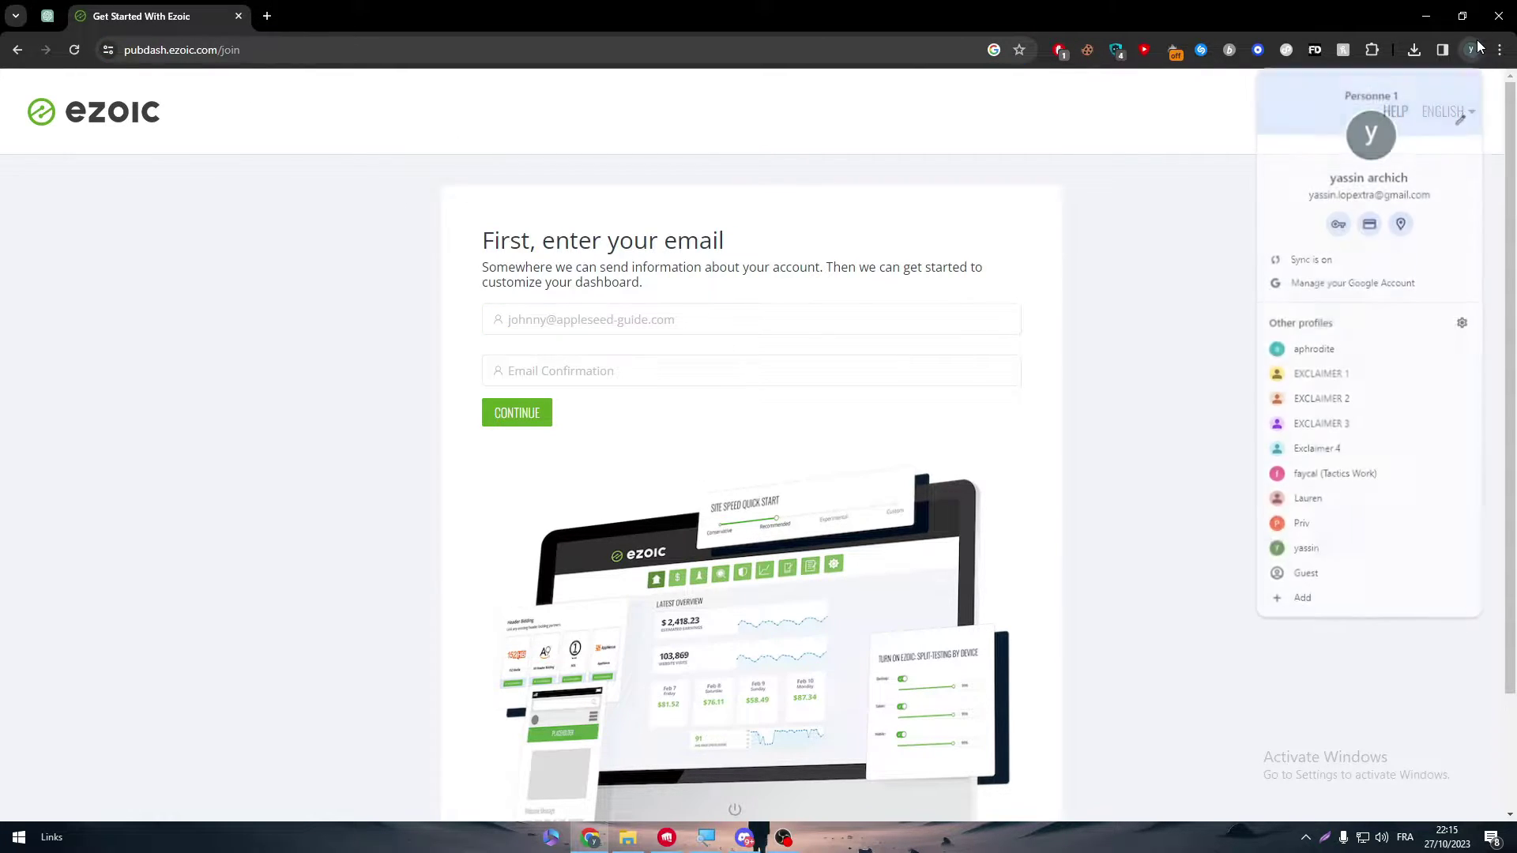
left_click(1325, 522)
key("ctrl+v")
key("Return")
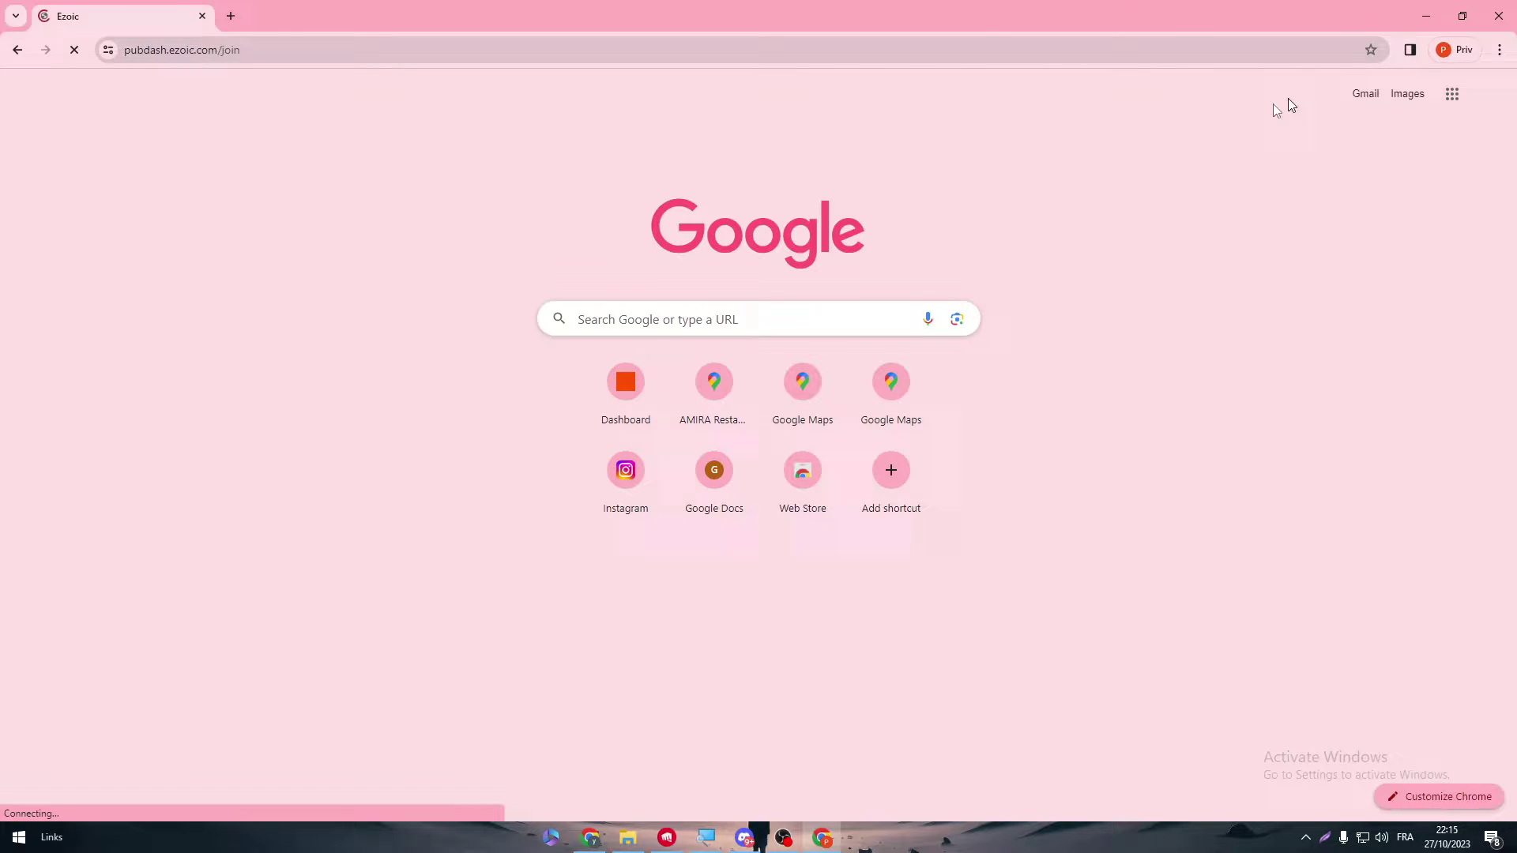
- Copy the signed-in Google account's e-mail address and select the first email field
left_click(231, 16)
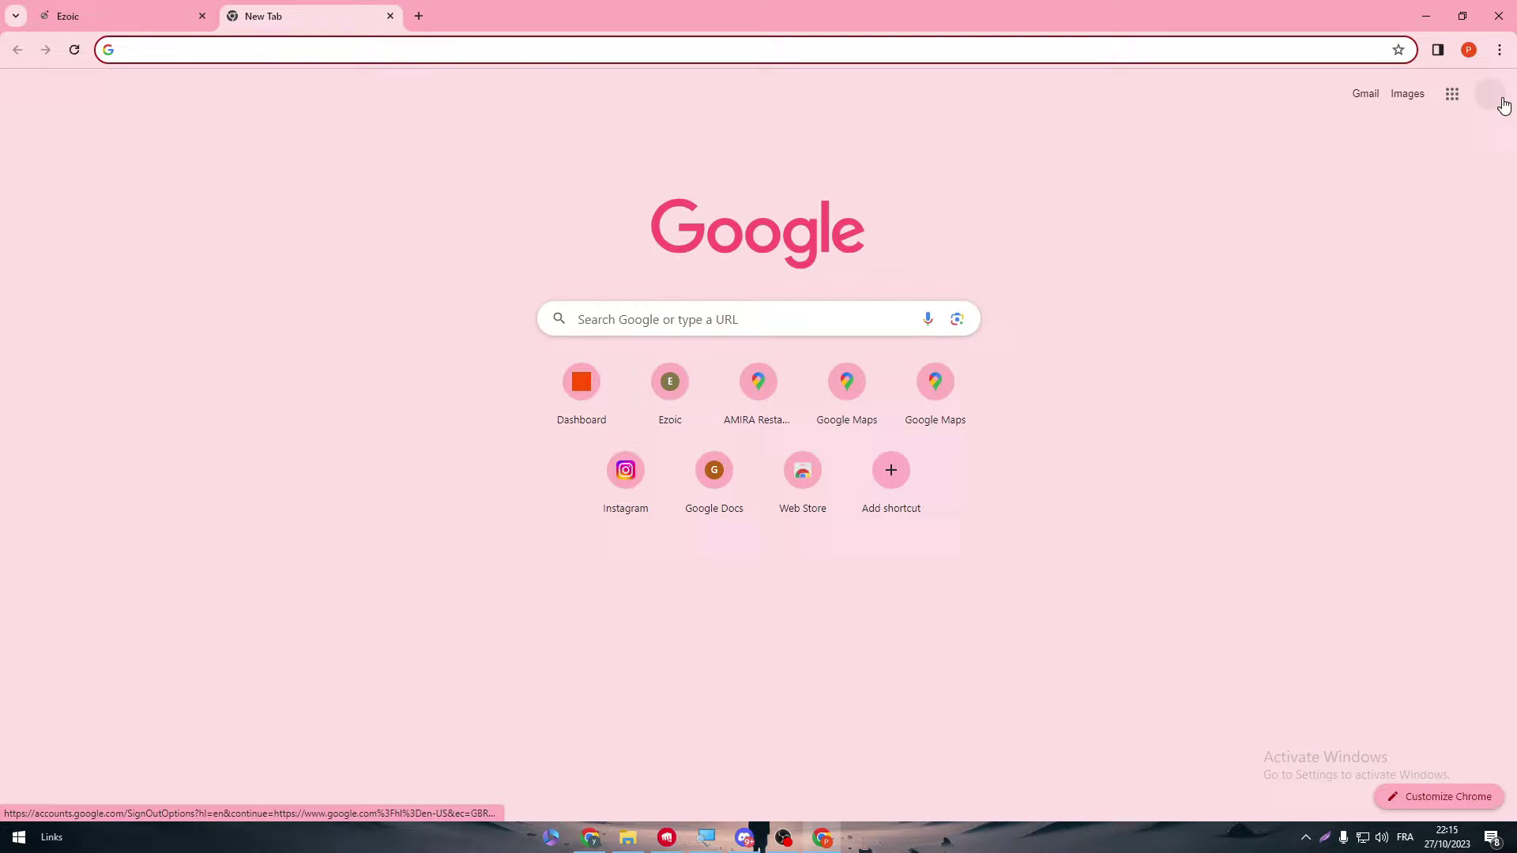
left_click(1491, 95)
triple_click(1341, 142)
key("ctrl+c")
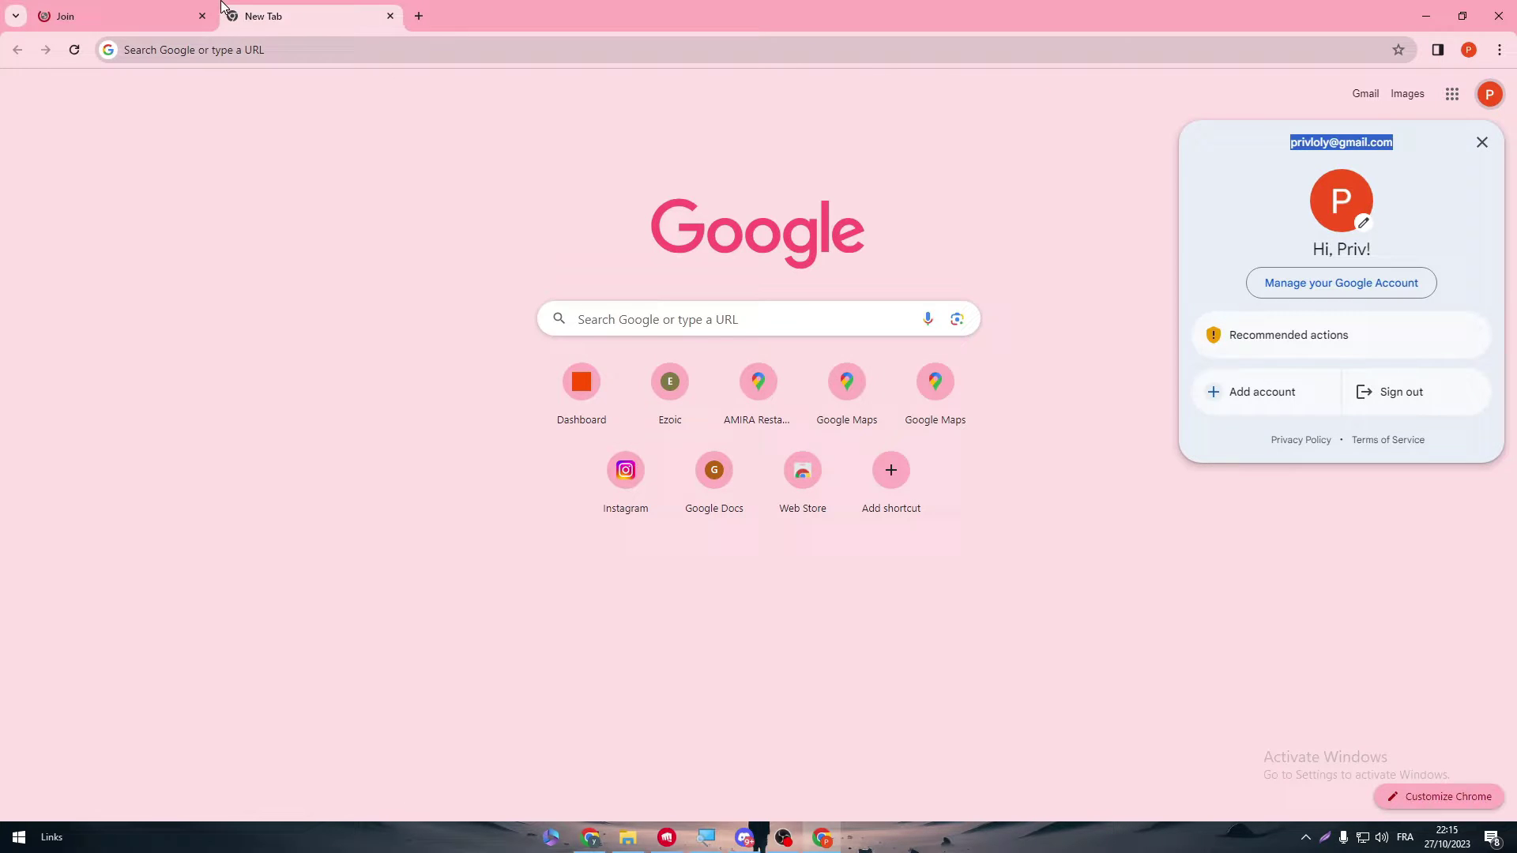
left_click(182, 16)
left_click(498, 319)
- Paste the account e-mail and type it again in the Email Confirmation field
key("ctrl+v")
key("Tab")
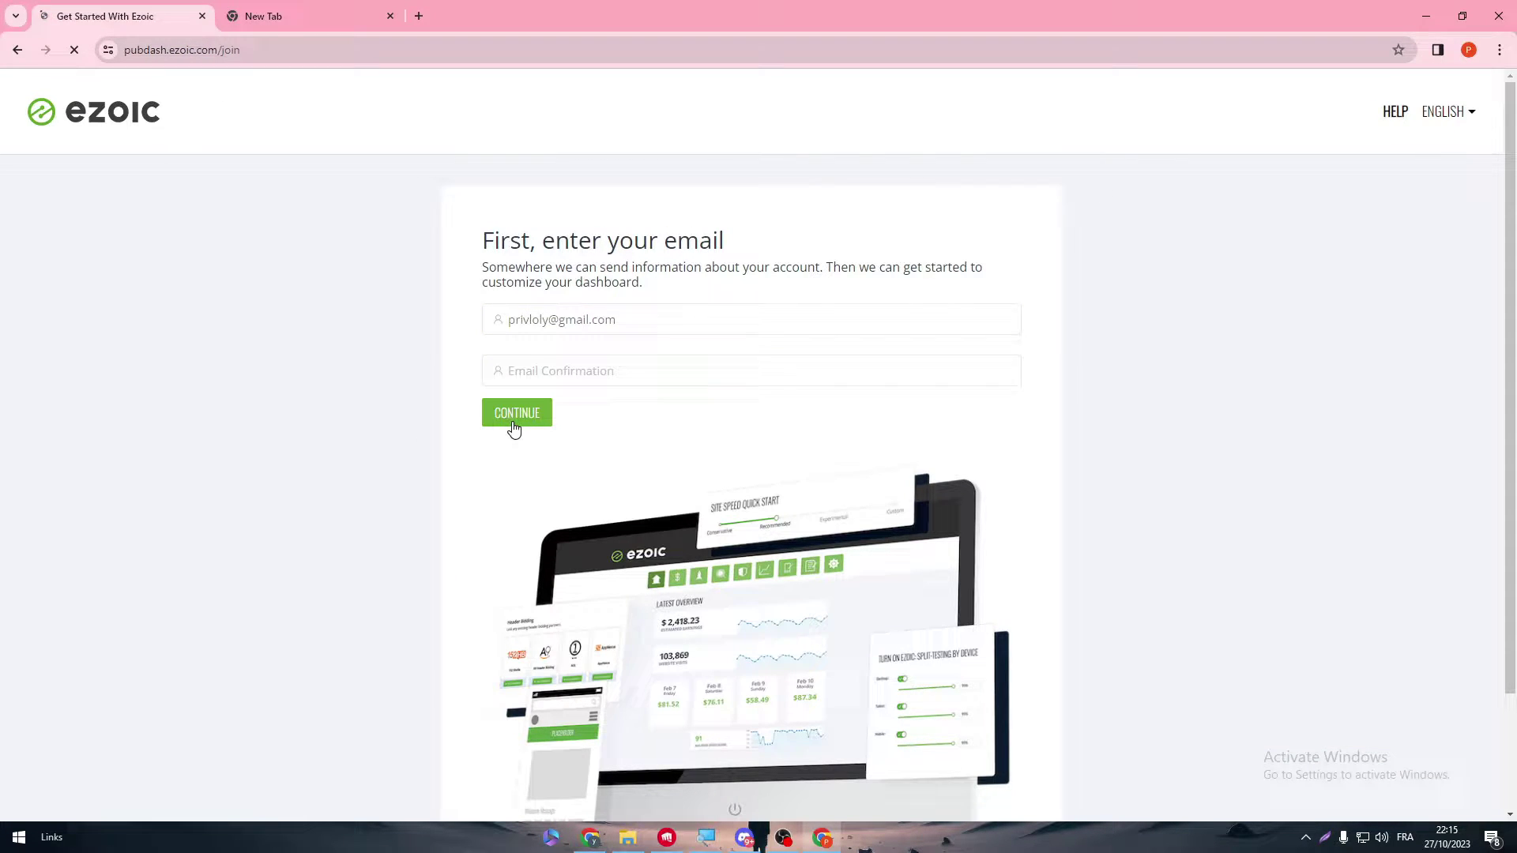
key("shift+Tab")
key("Tab")
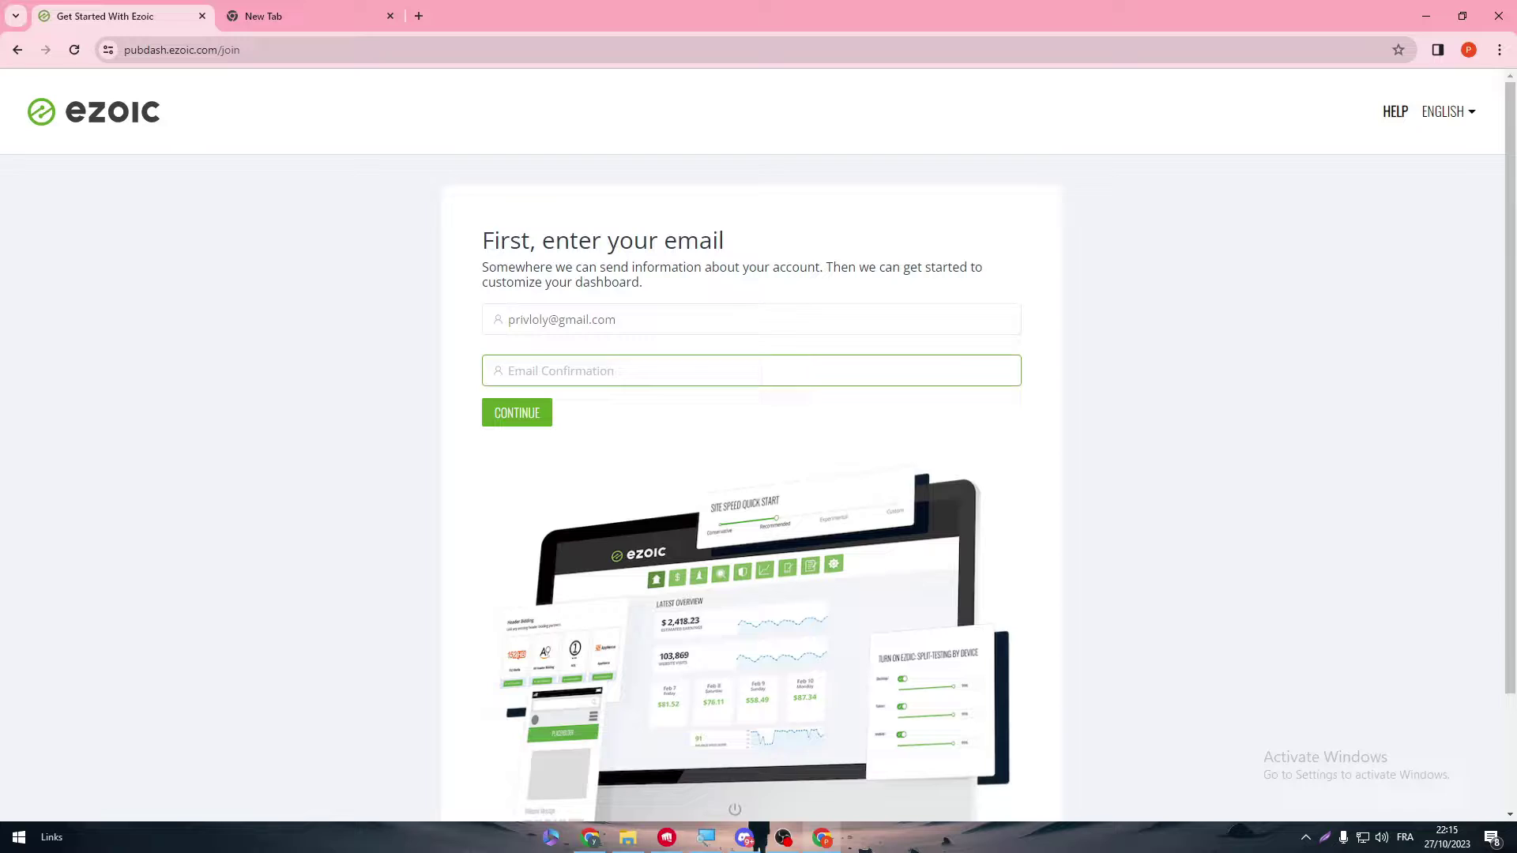
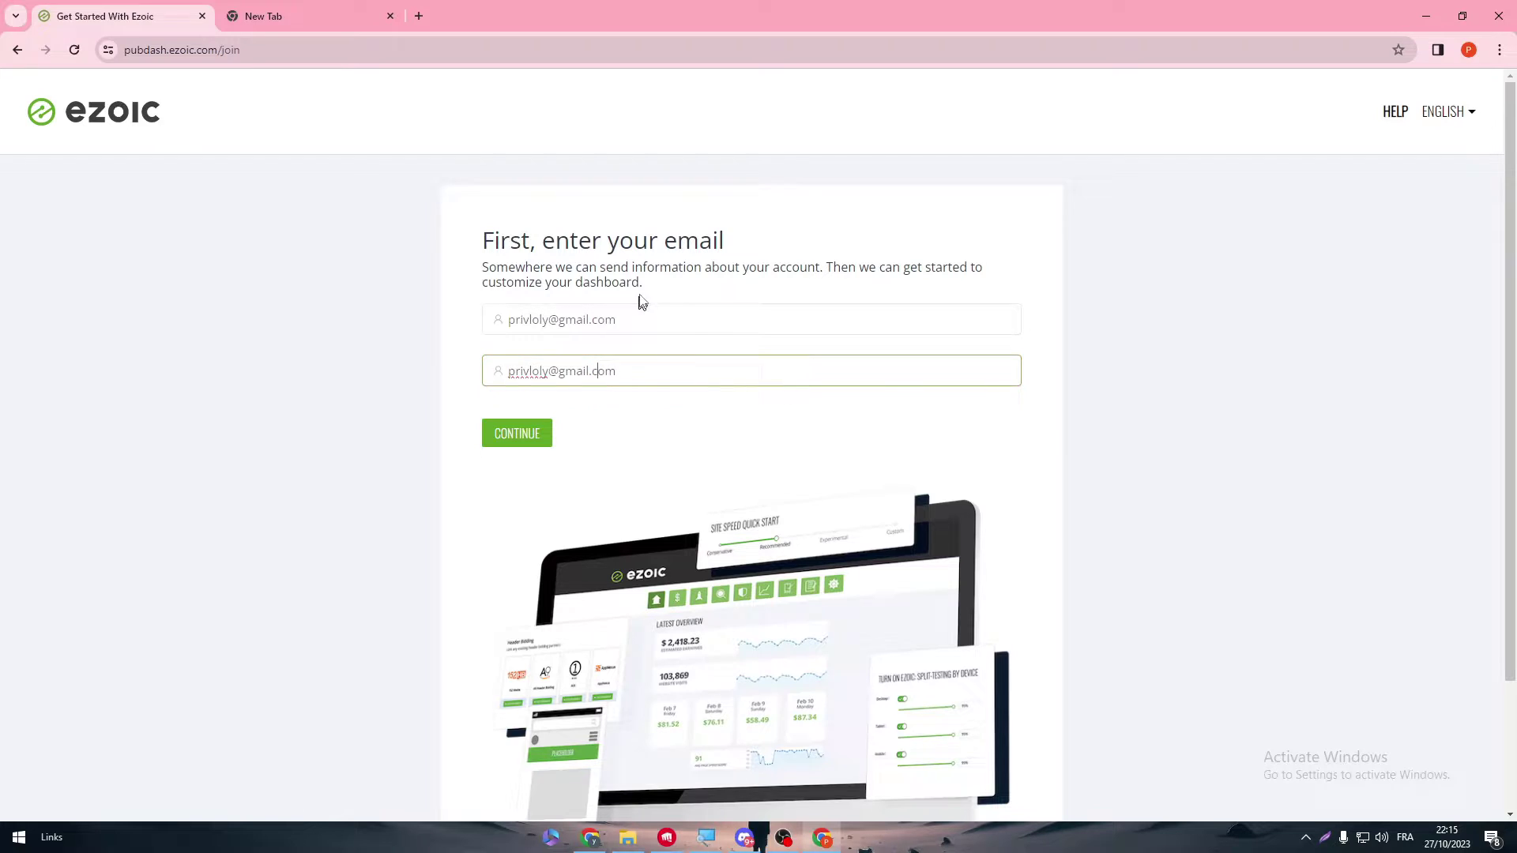
- Fix the capitalised ending so both addresses match, then continue
left_click(575, 320)
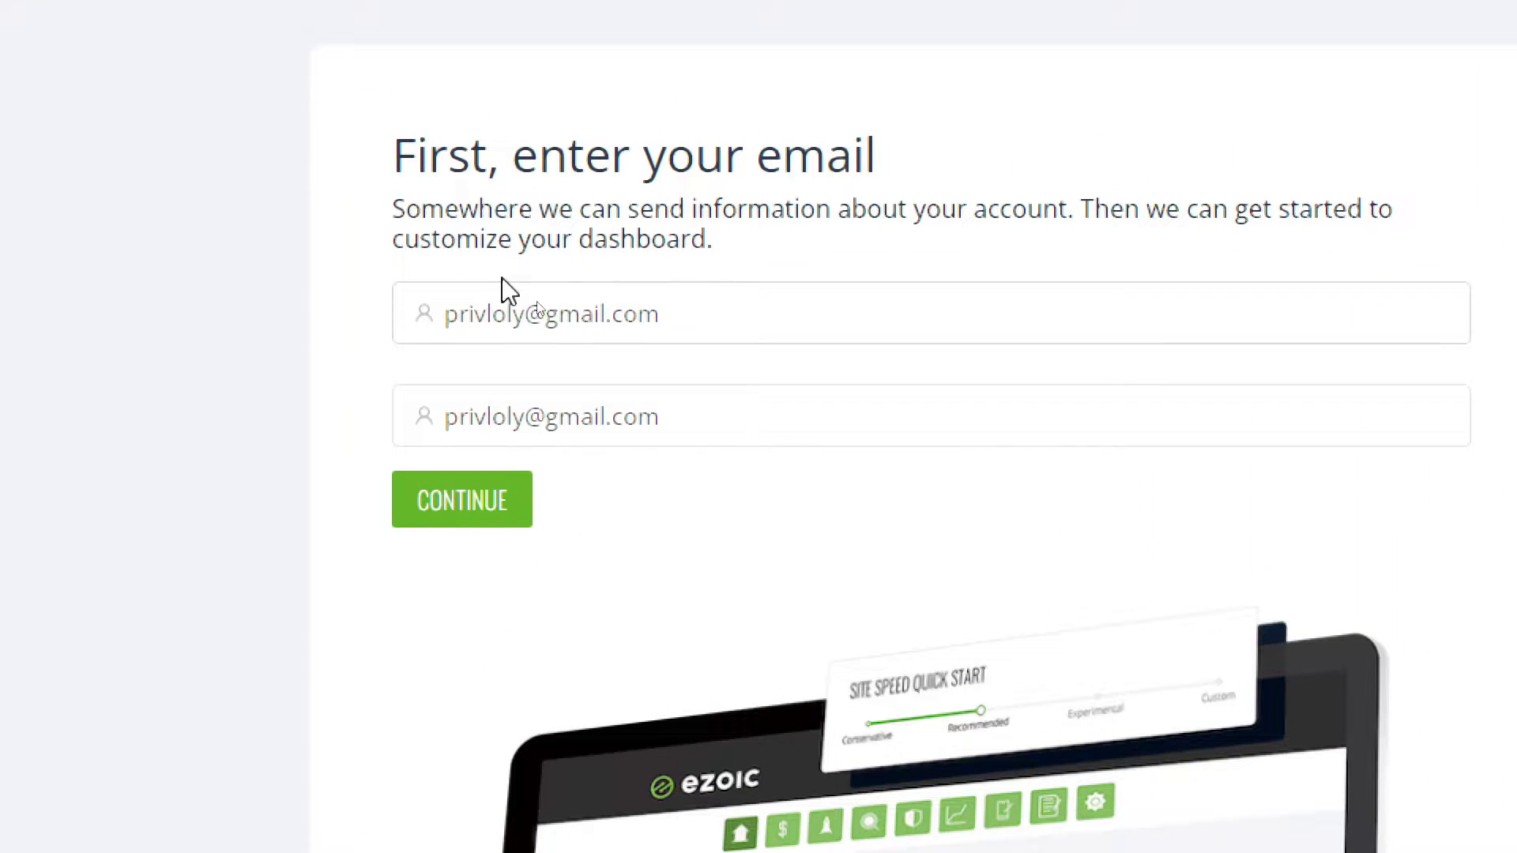
left_click(525, 305)
double_click(728, 308)
left_click(481, 496)
left_click(501, 400)
left_click(482, 496)
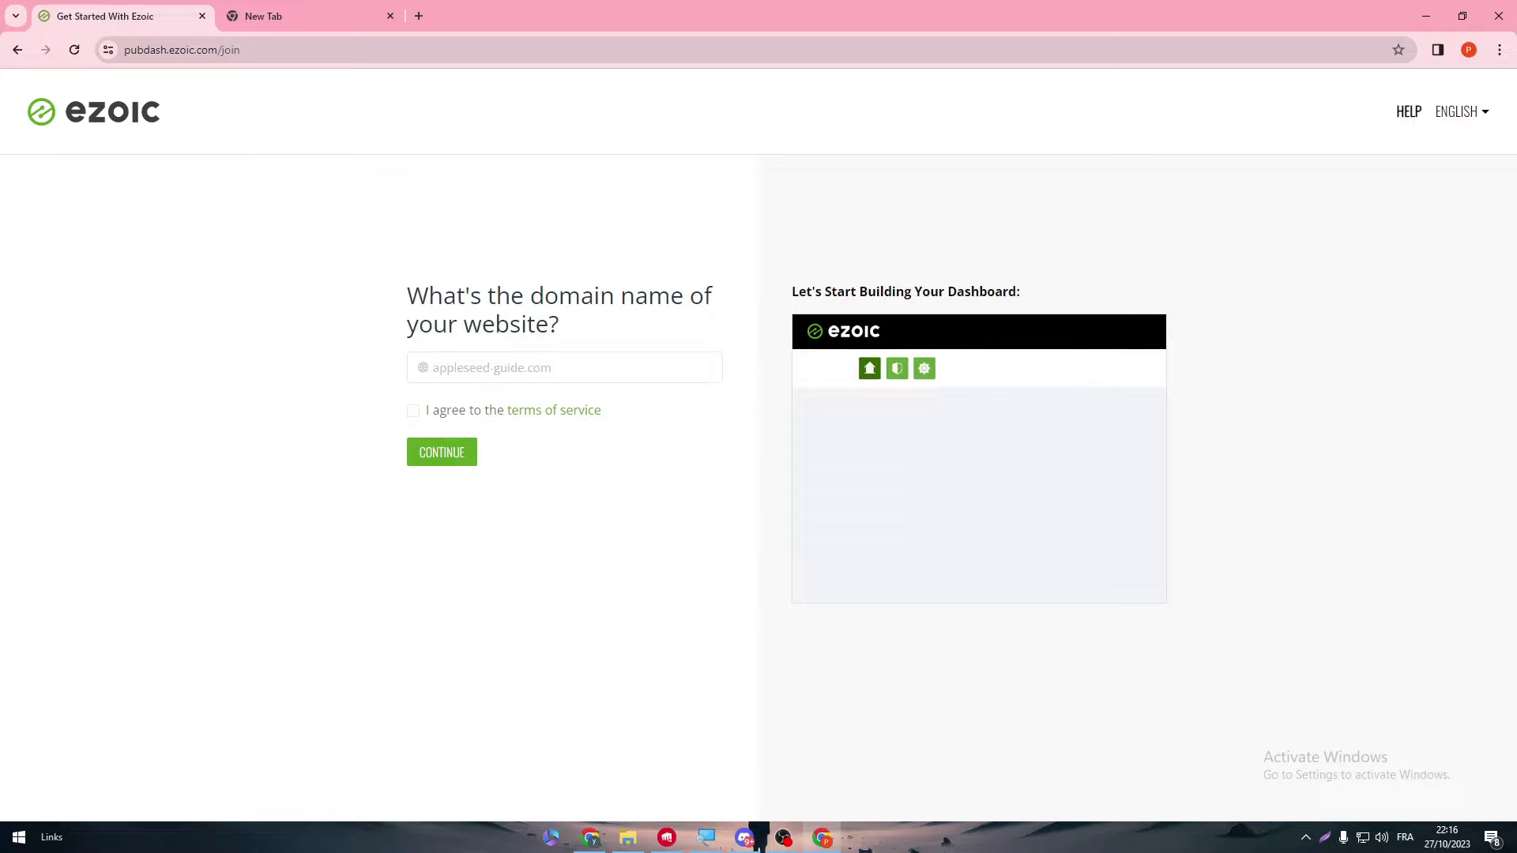
- On the New Tab page, open the Google apps launcher and scroll down to Blogger
left_click_drag(399, 294, 585, 318)
left_click(632, 329)
left_click(357, 12)
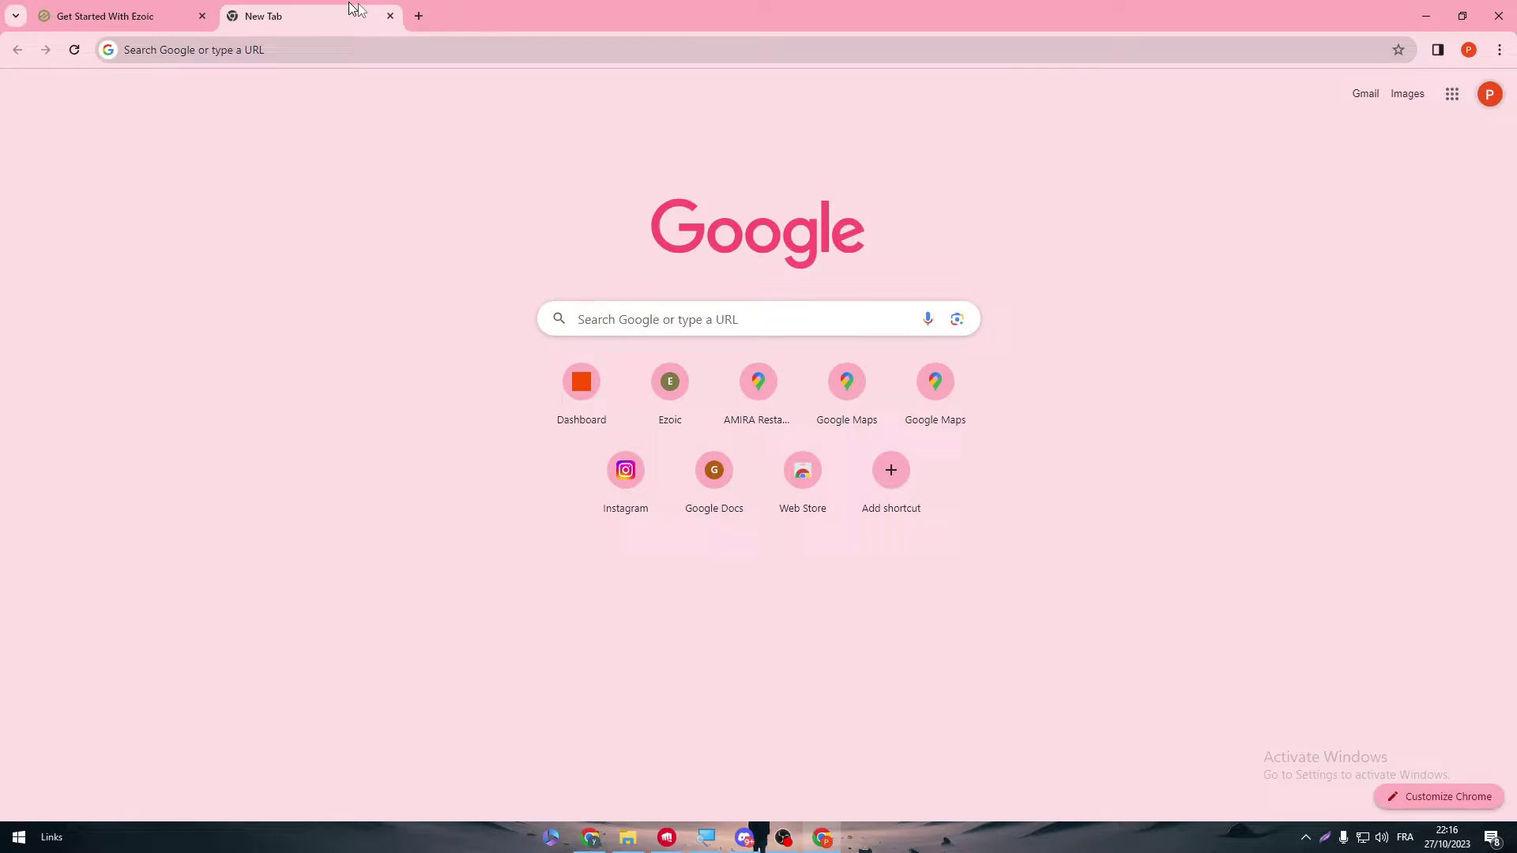
left_click(1451, 96)
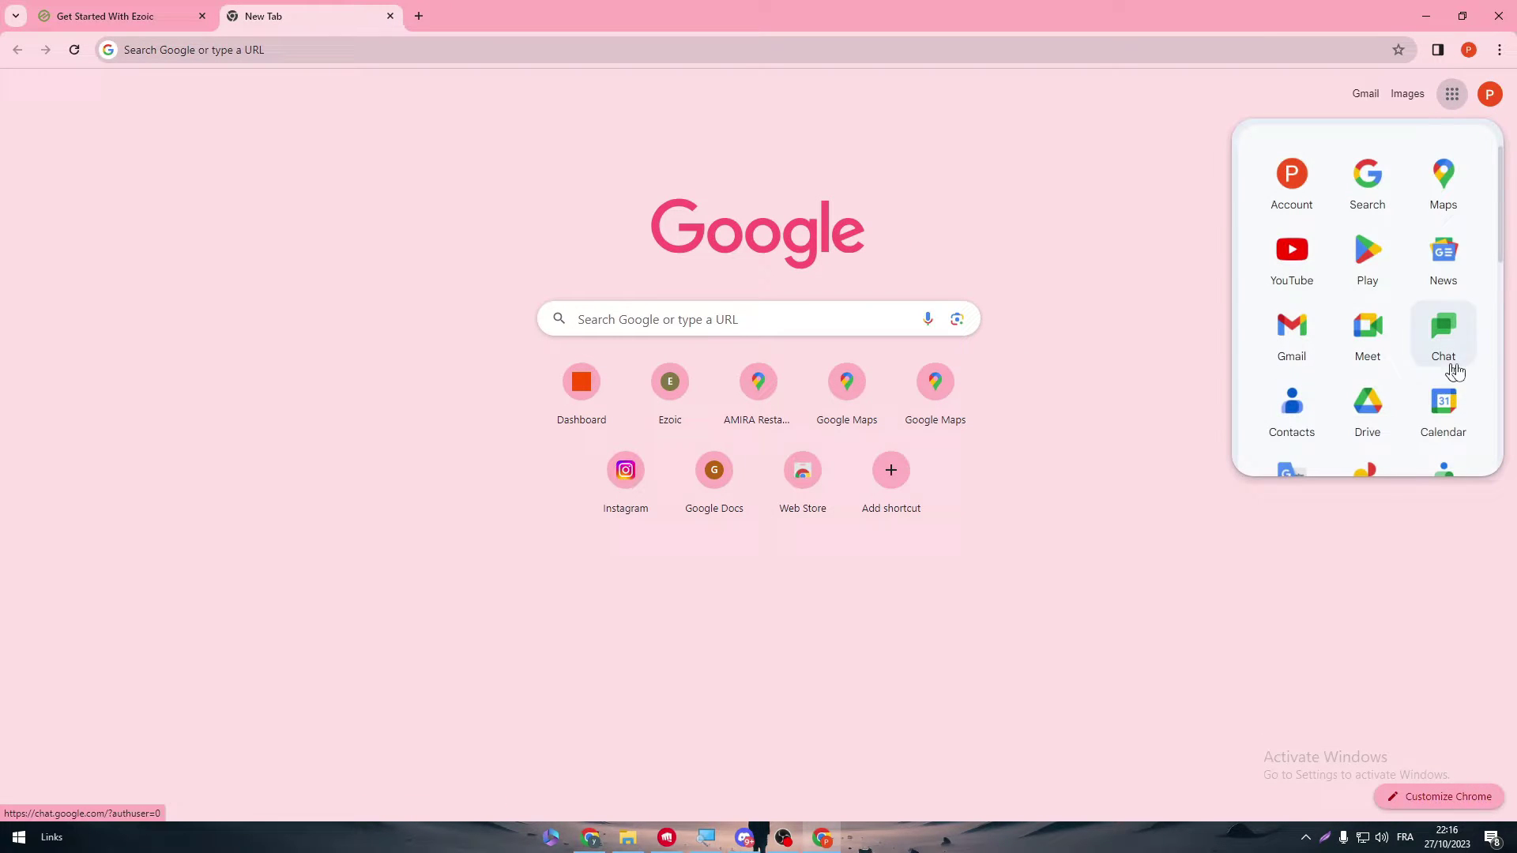
left_click_drag(1499, 217, 1501, 332)
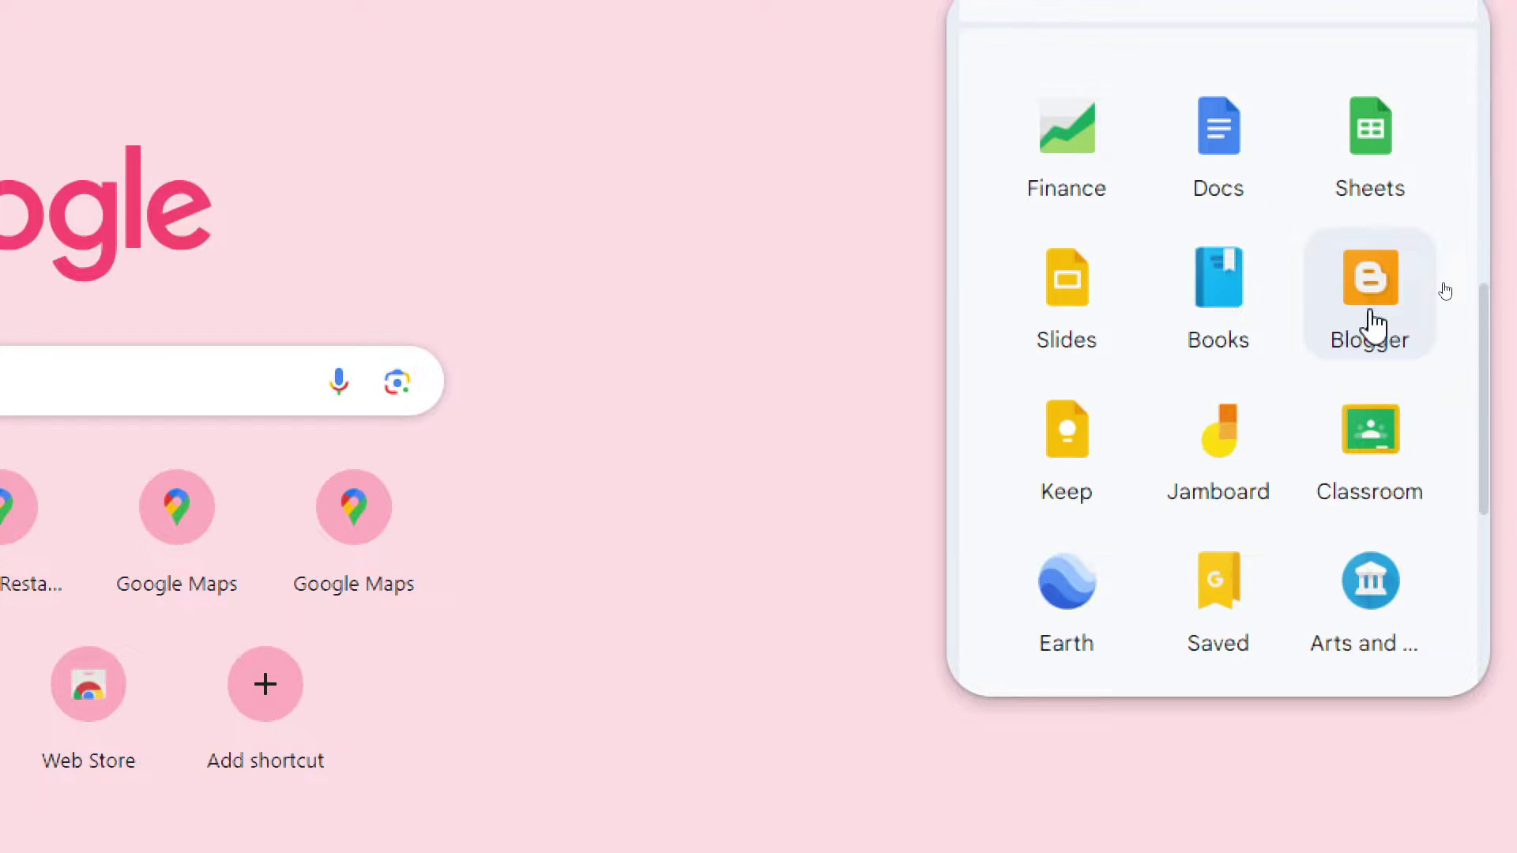
- Open Blogger, start a new blog, sign in with the Google account and skip the suggestions
left_click(1373, 322)
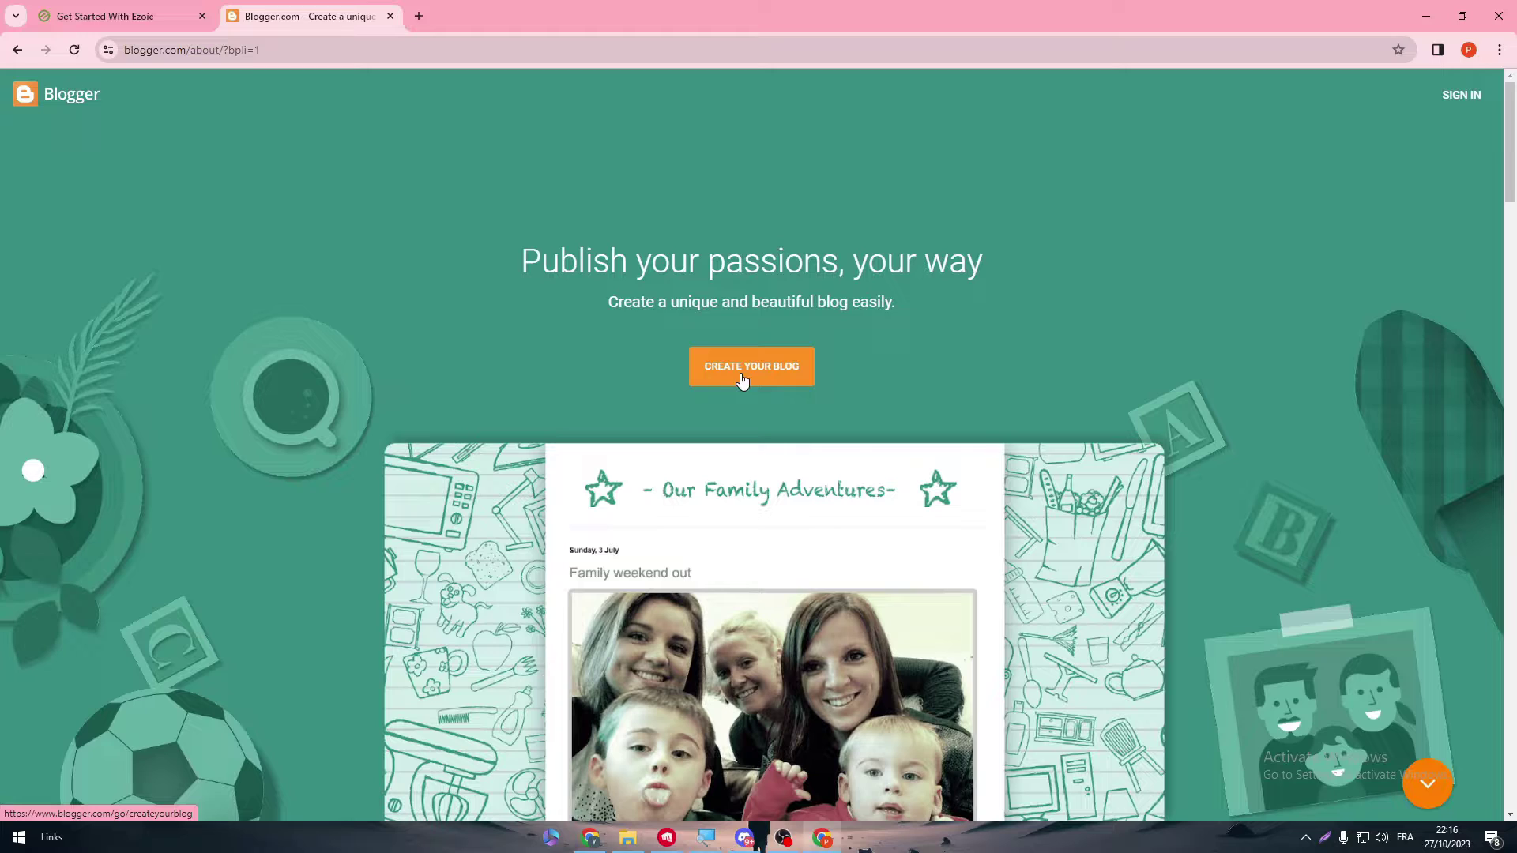
left_click(754, 389)
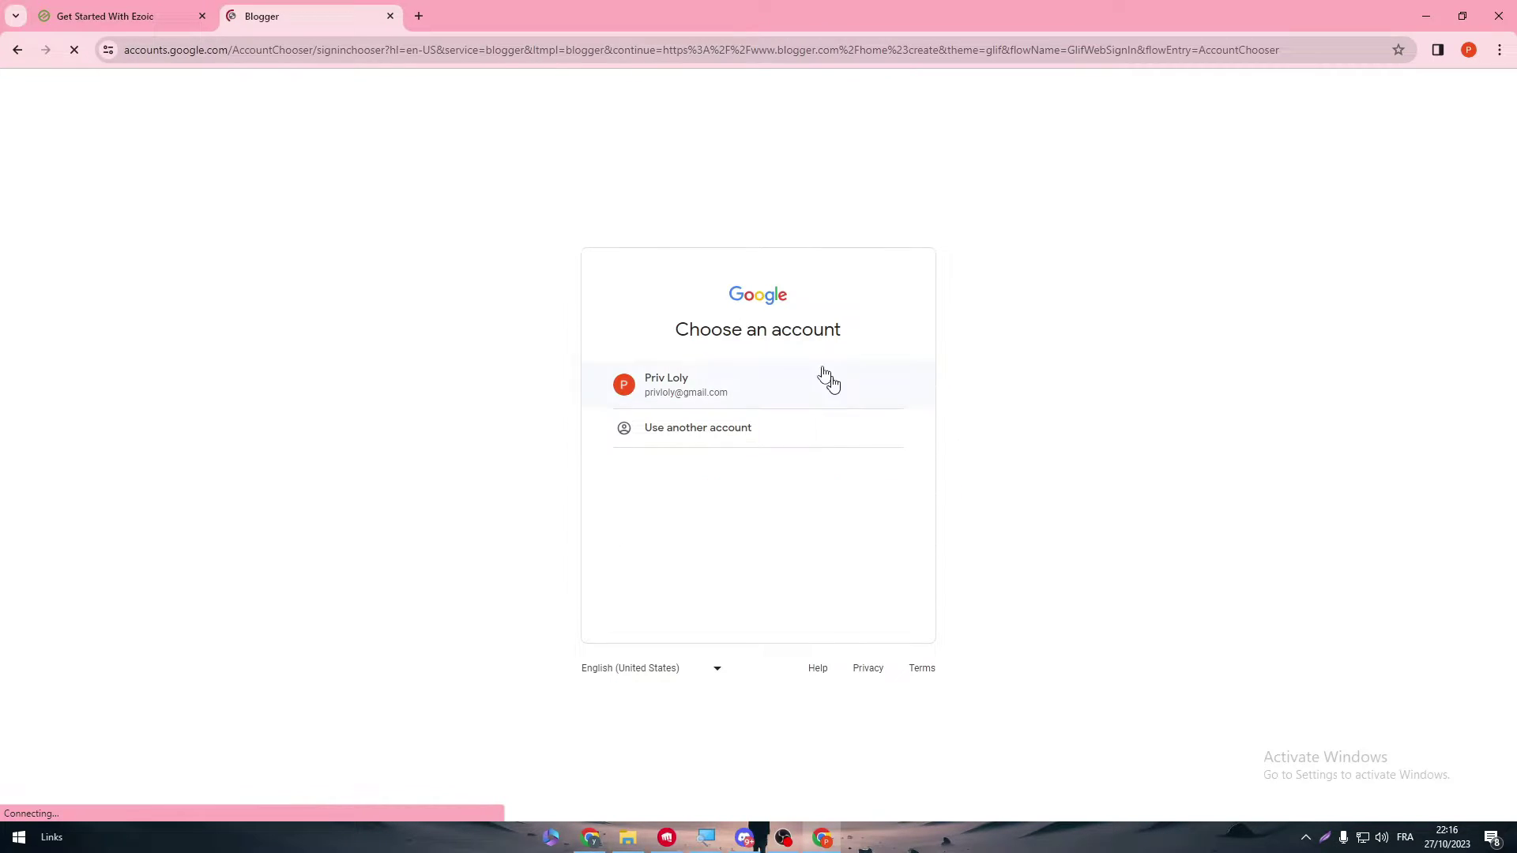
left_click(677, 391)
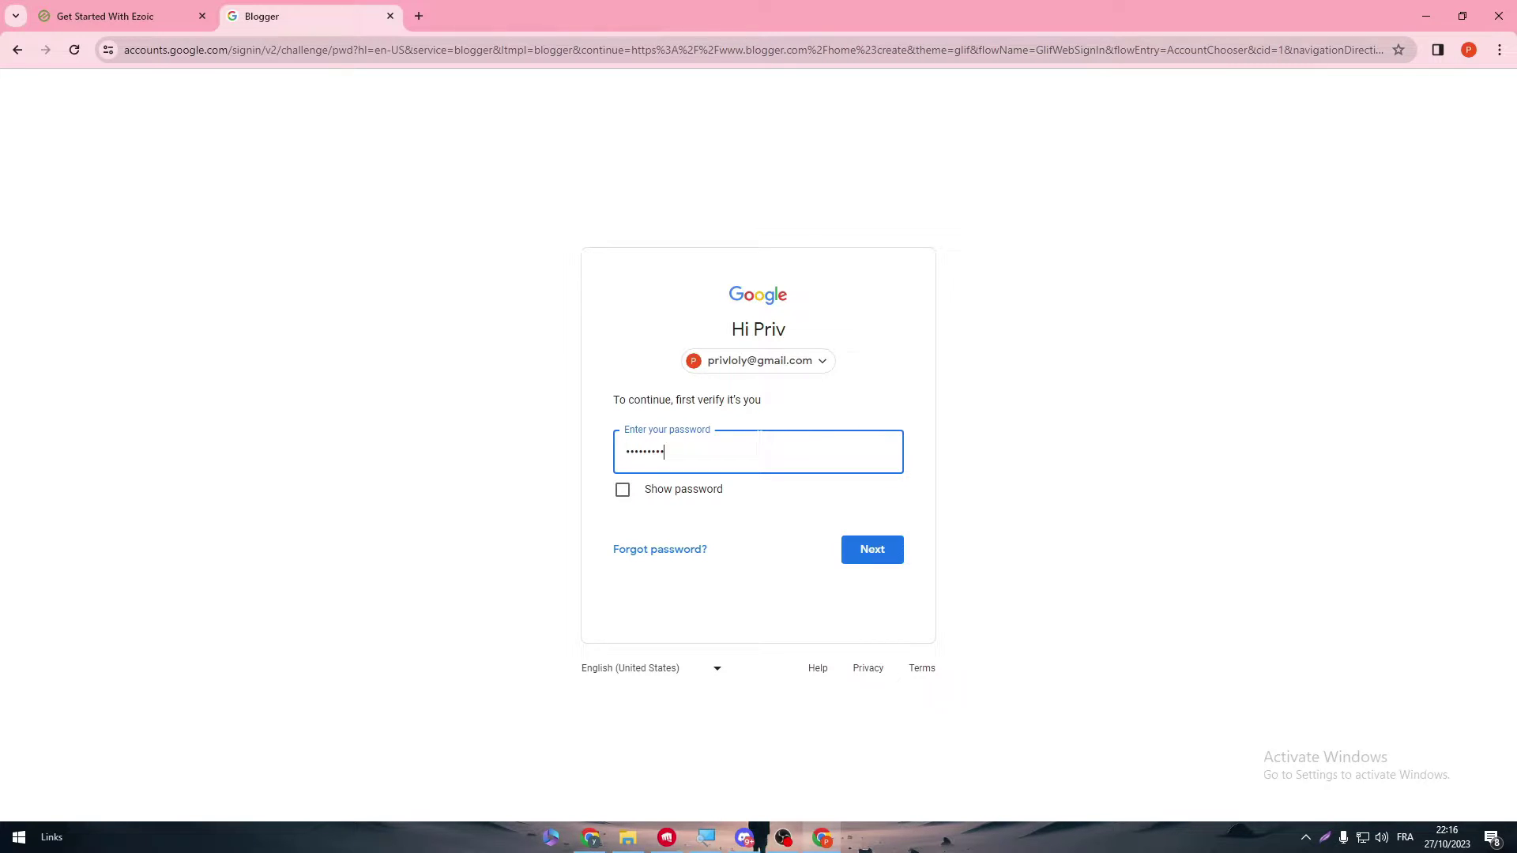
key("Return")
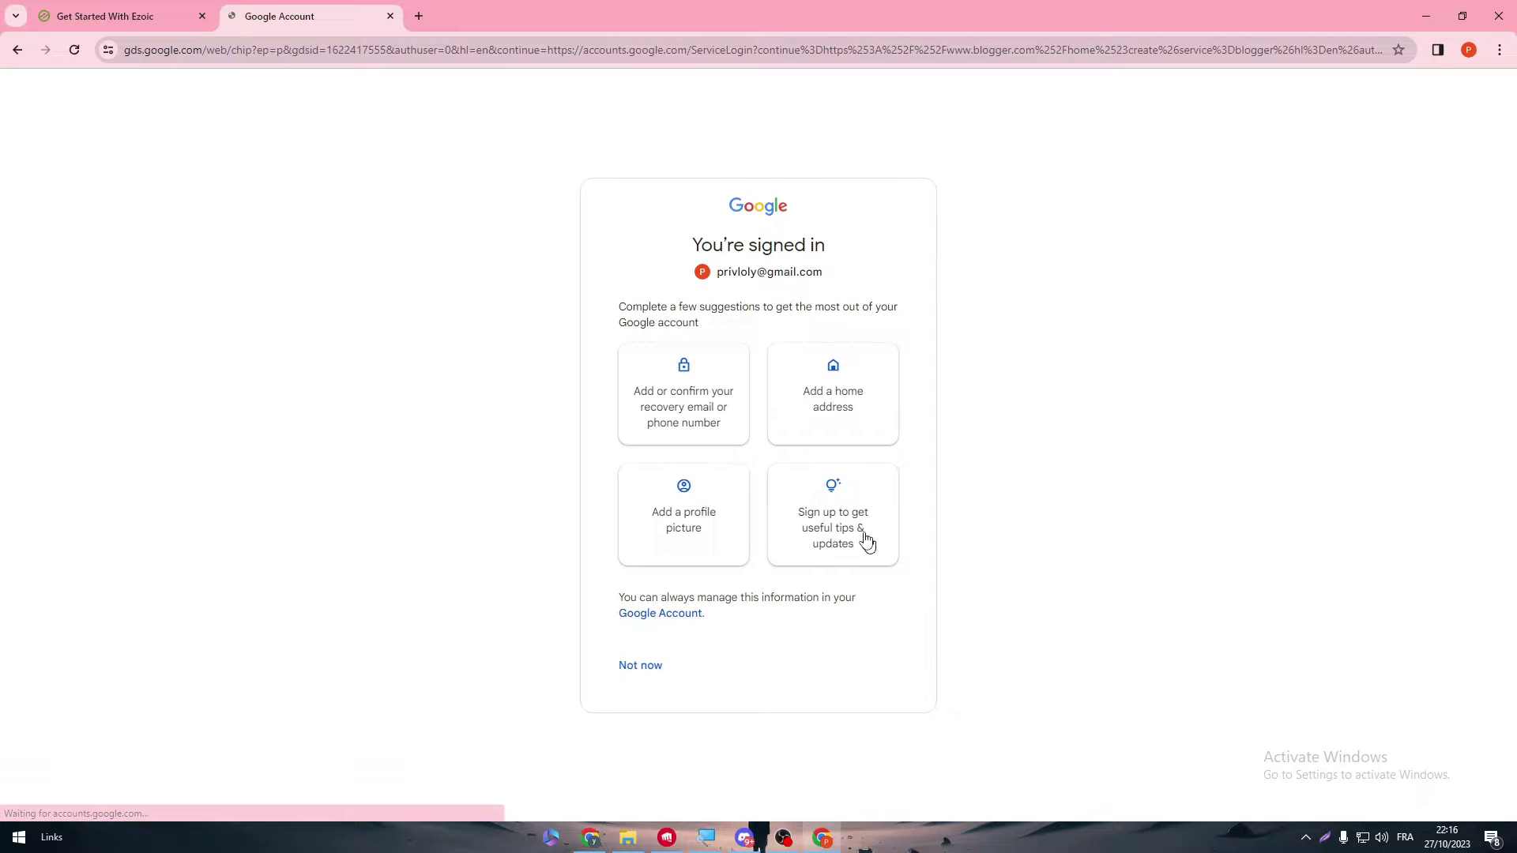
left_click(654, 670)
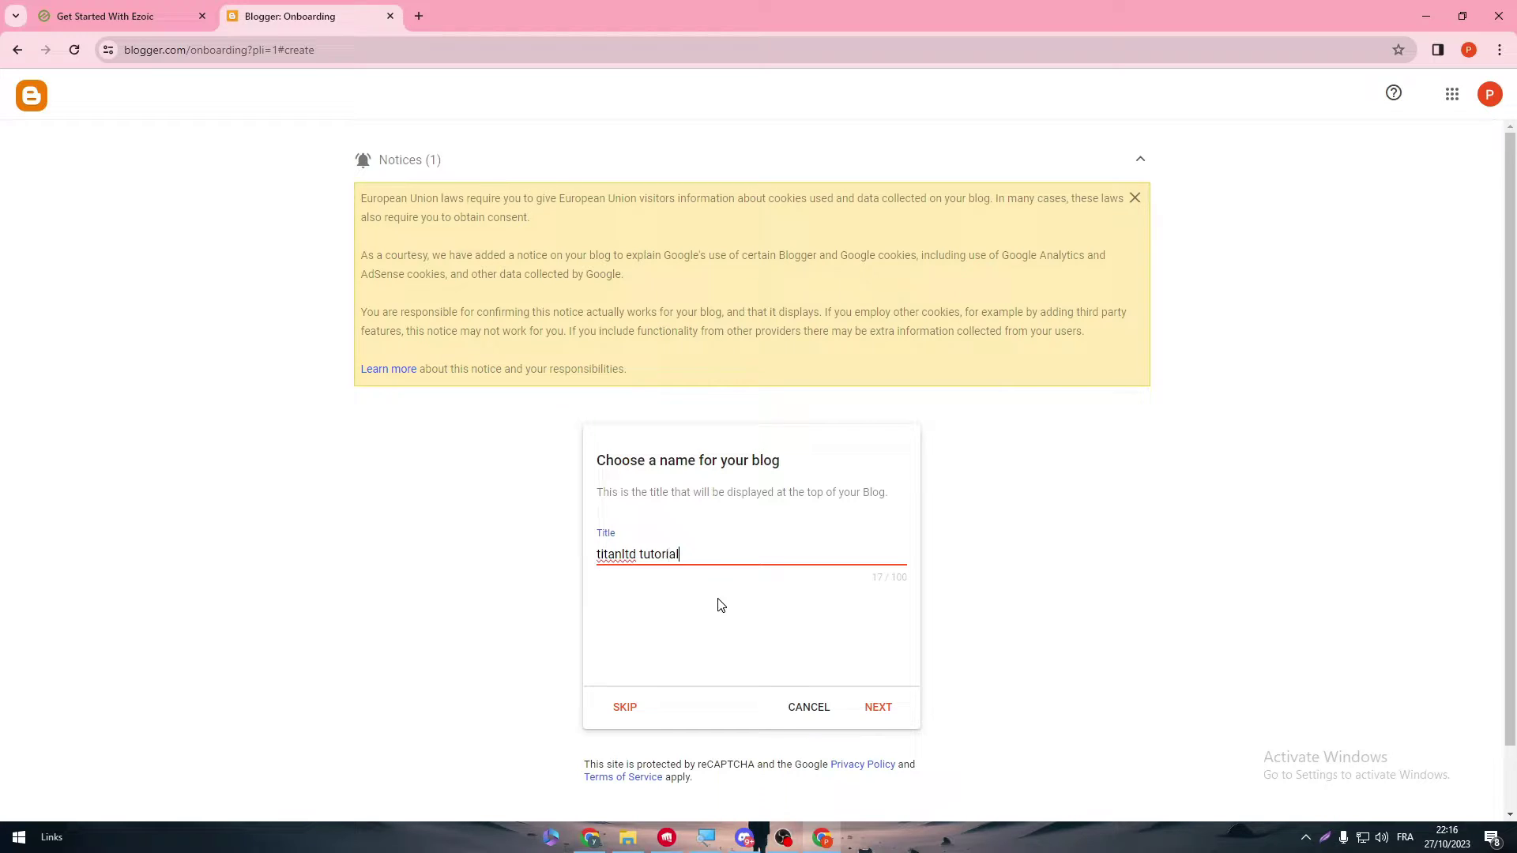
- Confirm the blog title and set its address to titanltdszm.blogspot.com
left_click(873, 707)
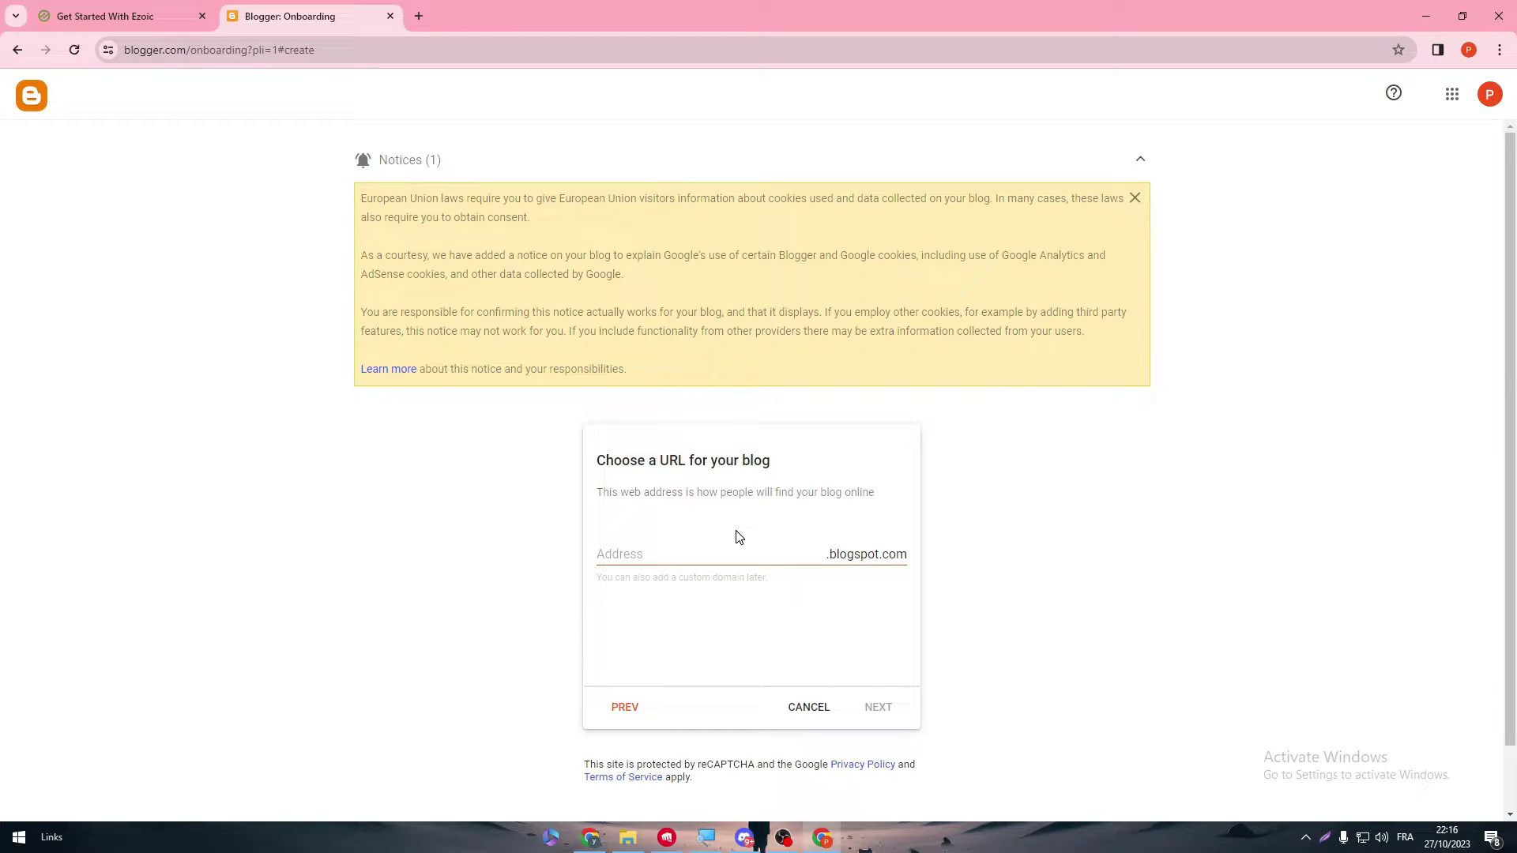
left_click(727, 551)
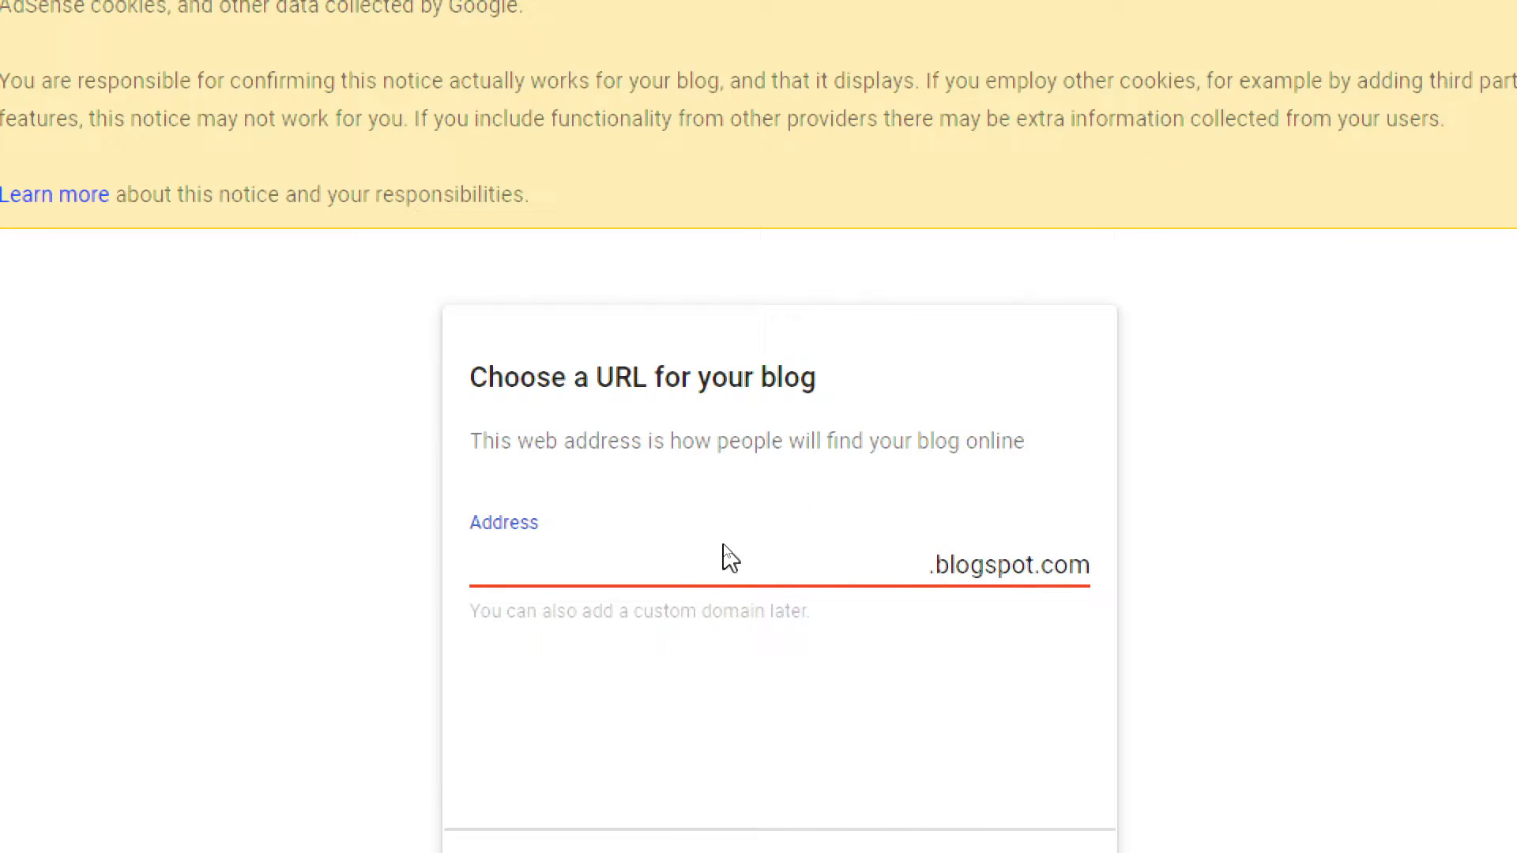
type("titanltdsz")
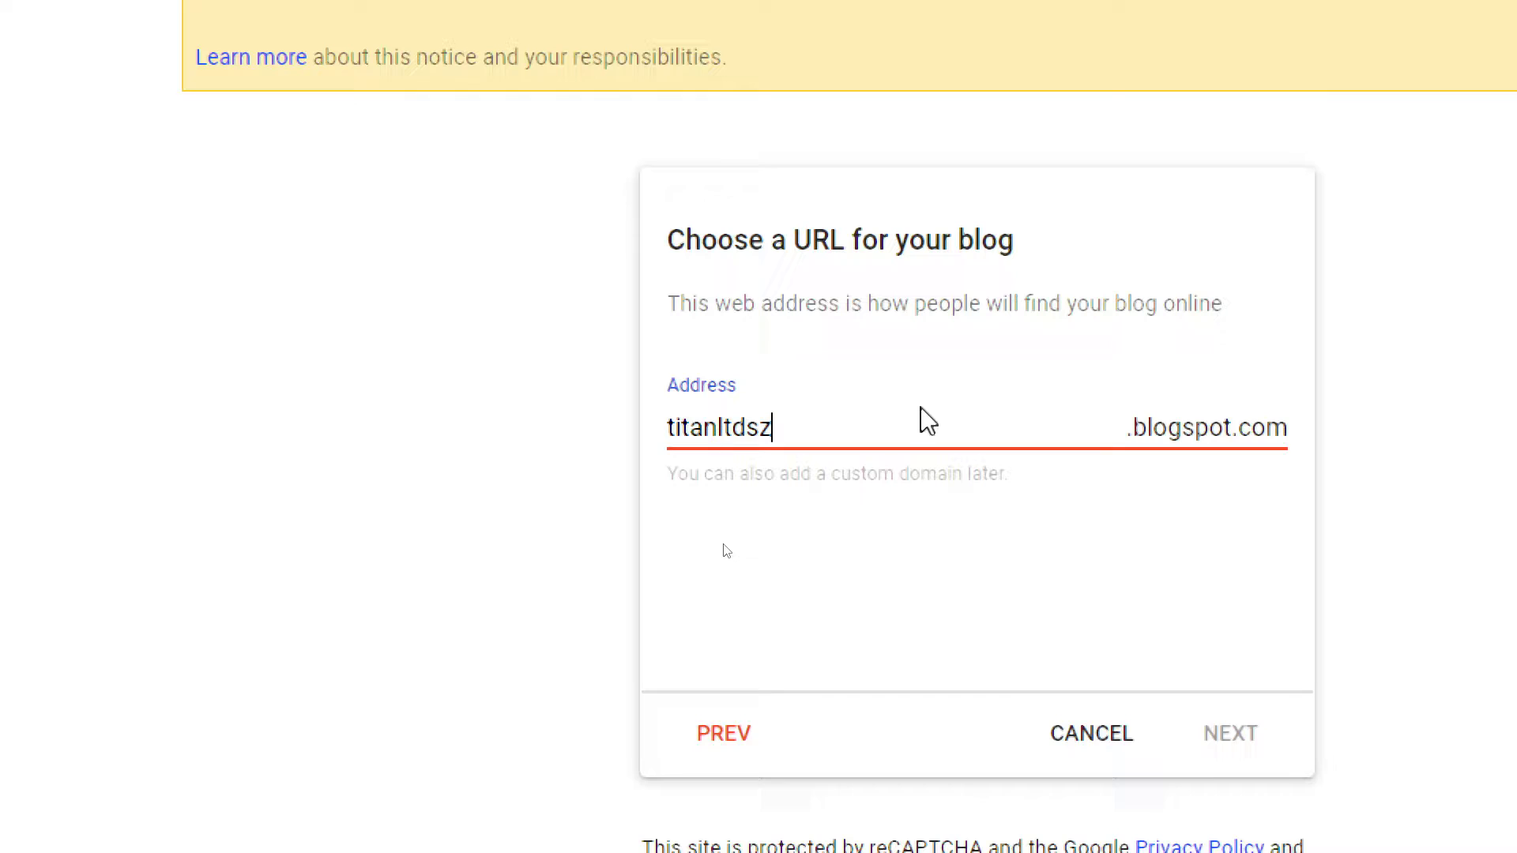
type("m")
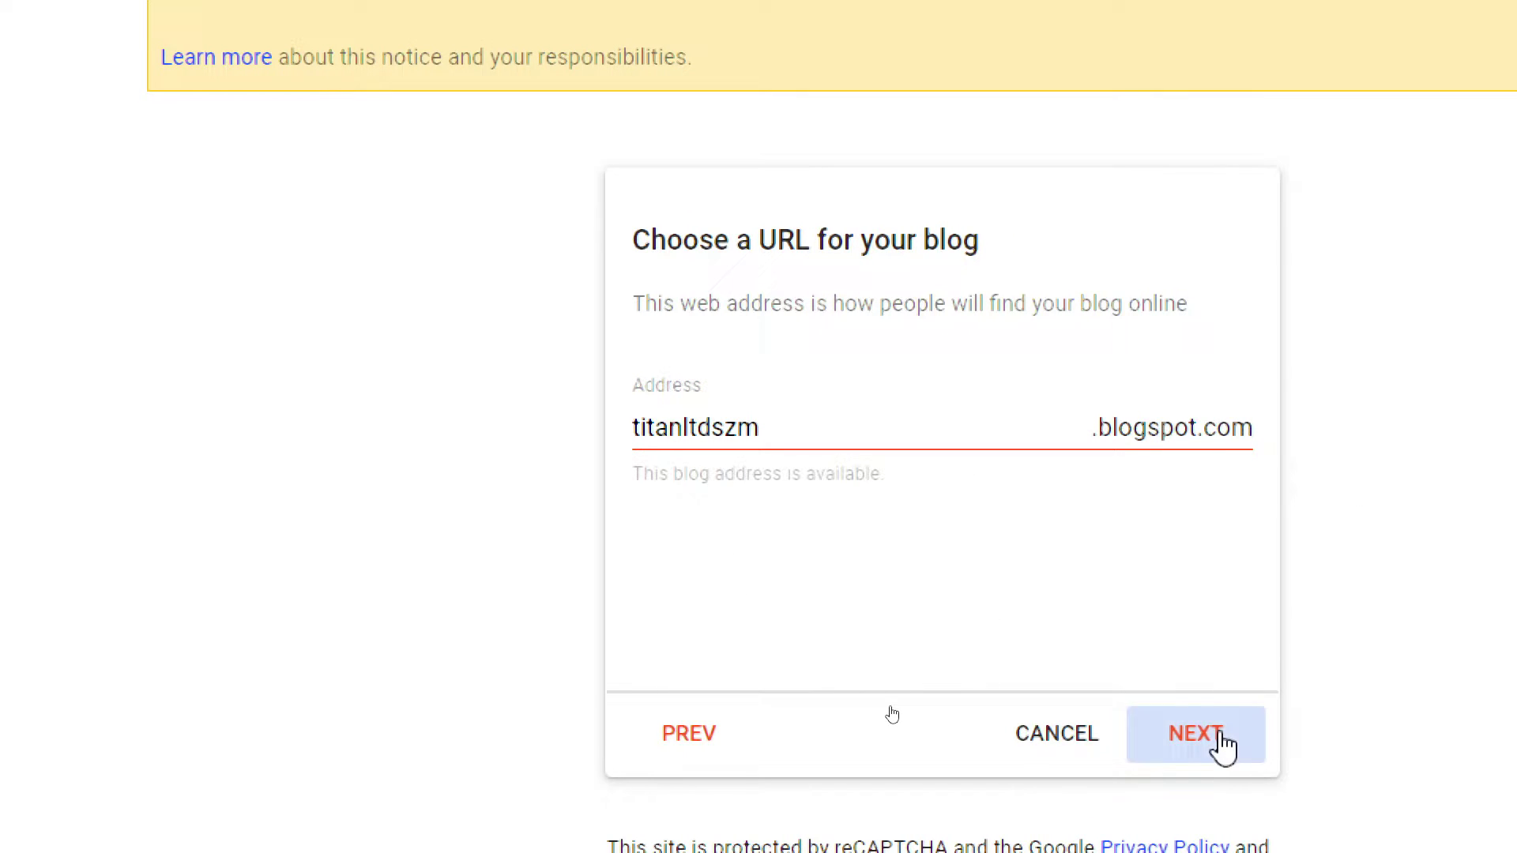
left_click(1224, 745)
- Set display name 'Titanltds', finish the blog, dismiss the cookie notice and view the blog
left_click(701, 438)
type("T")
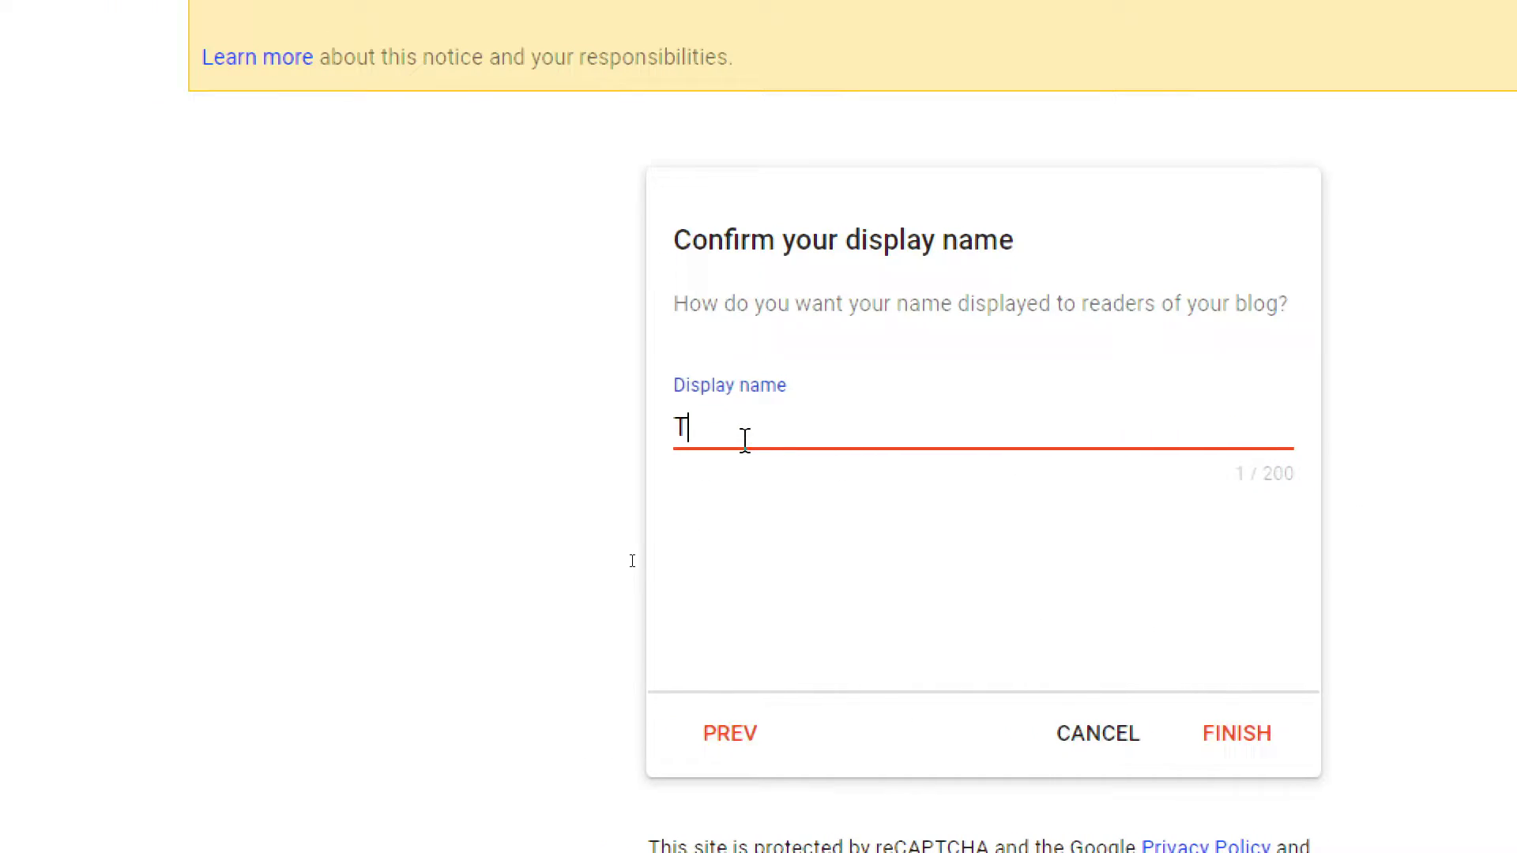
type("itanltds")
left_click(1255, 757)
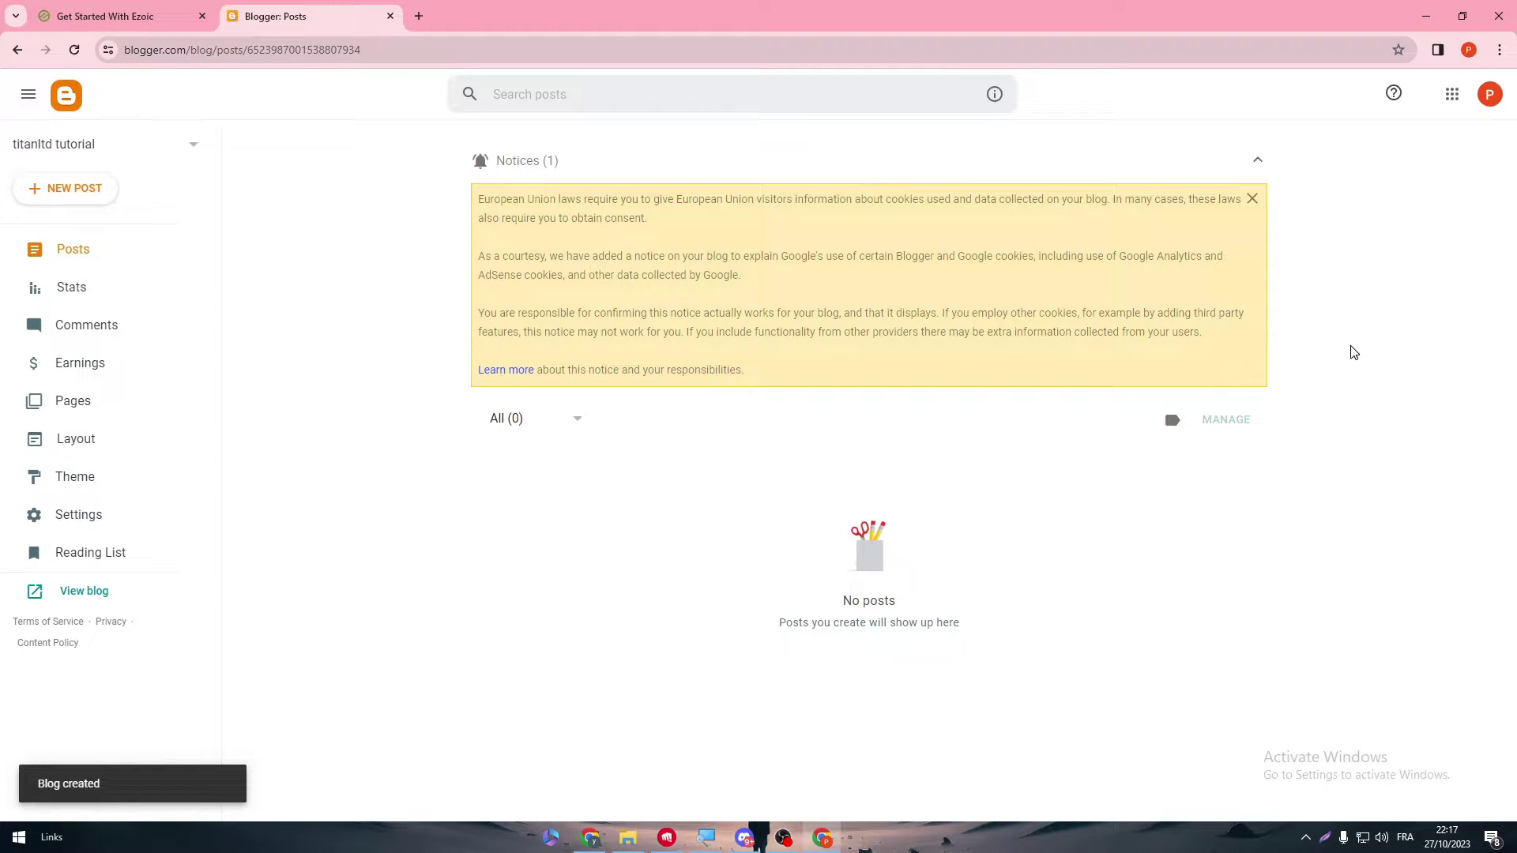
left_click(1253, 198)
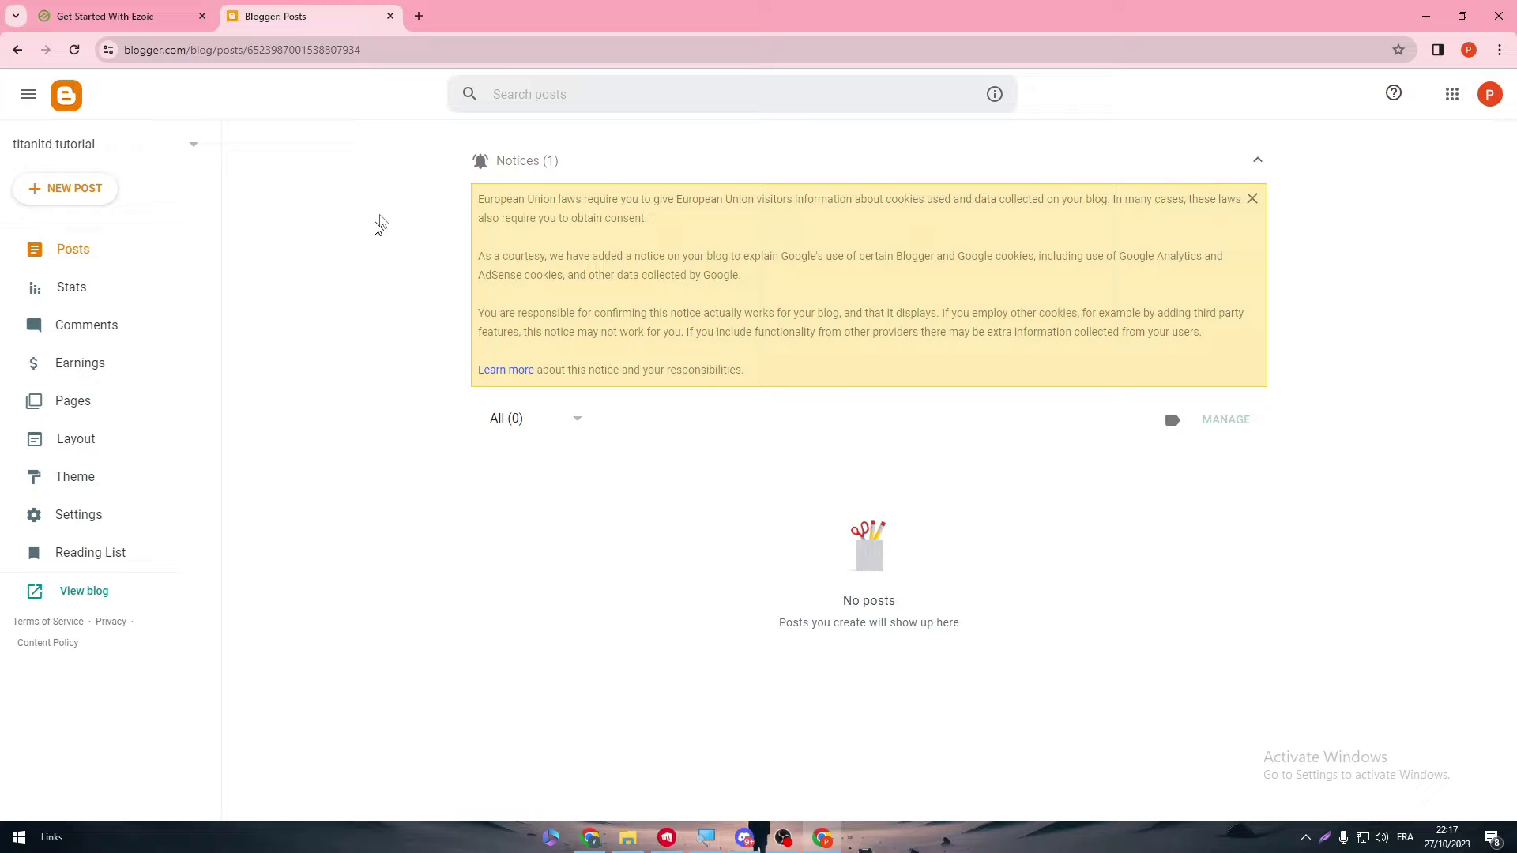
left_click(97, 594)
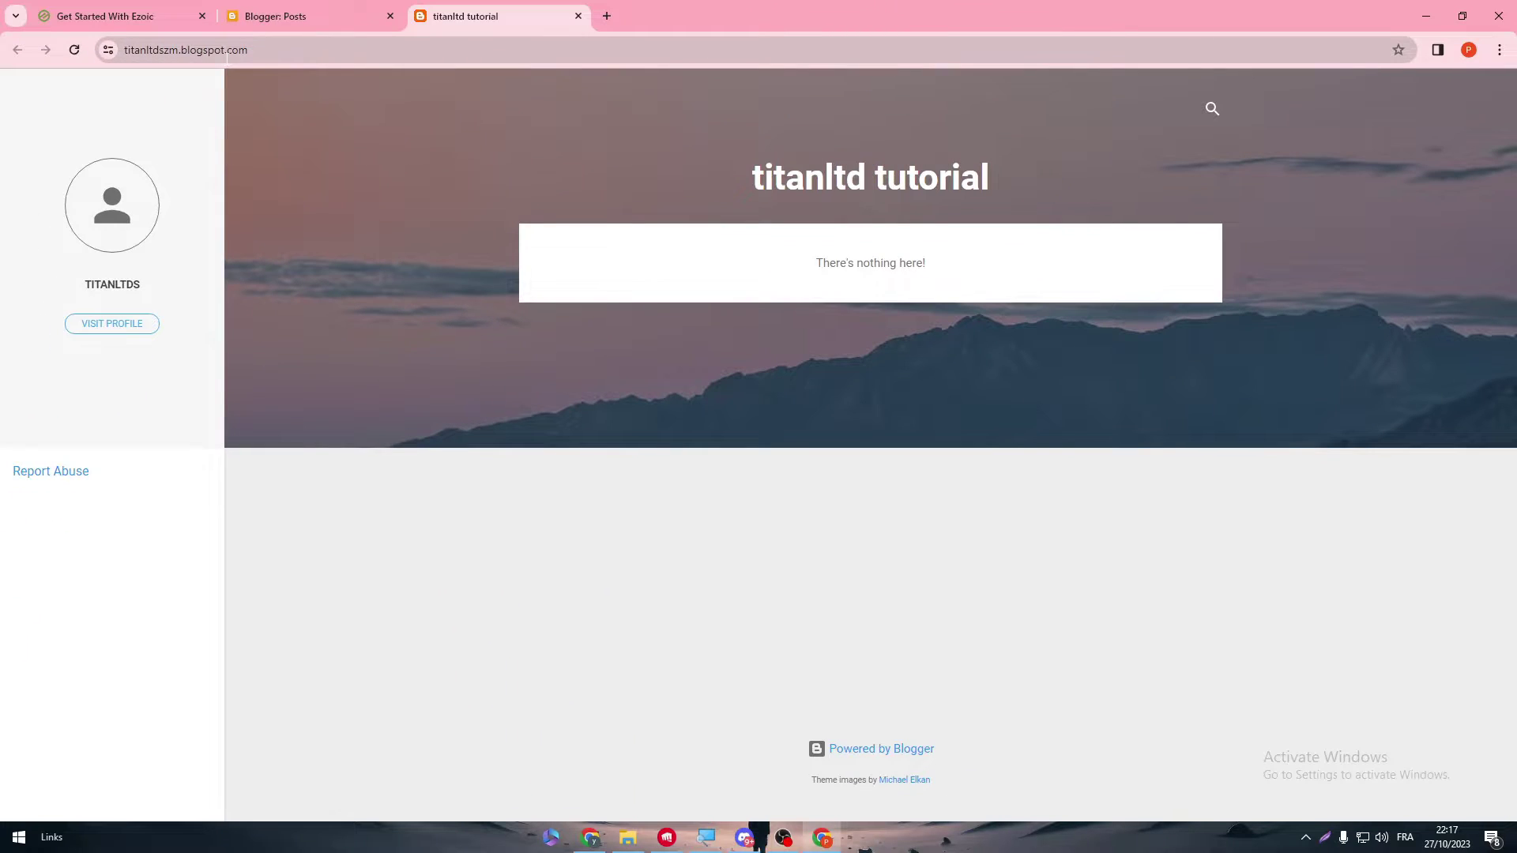
- Copy the blog URL and submit it as the domain on Ezoic's sign-up page
left_click(225, 57)
key("ctrl+c")
left_click(152, 16)
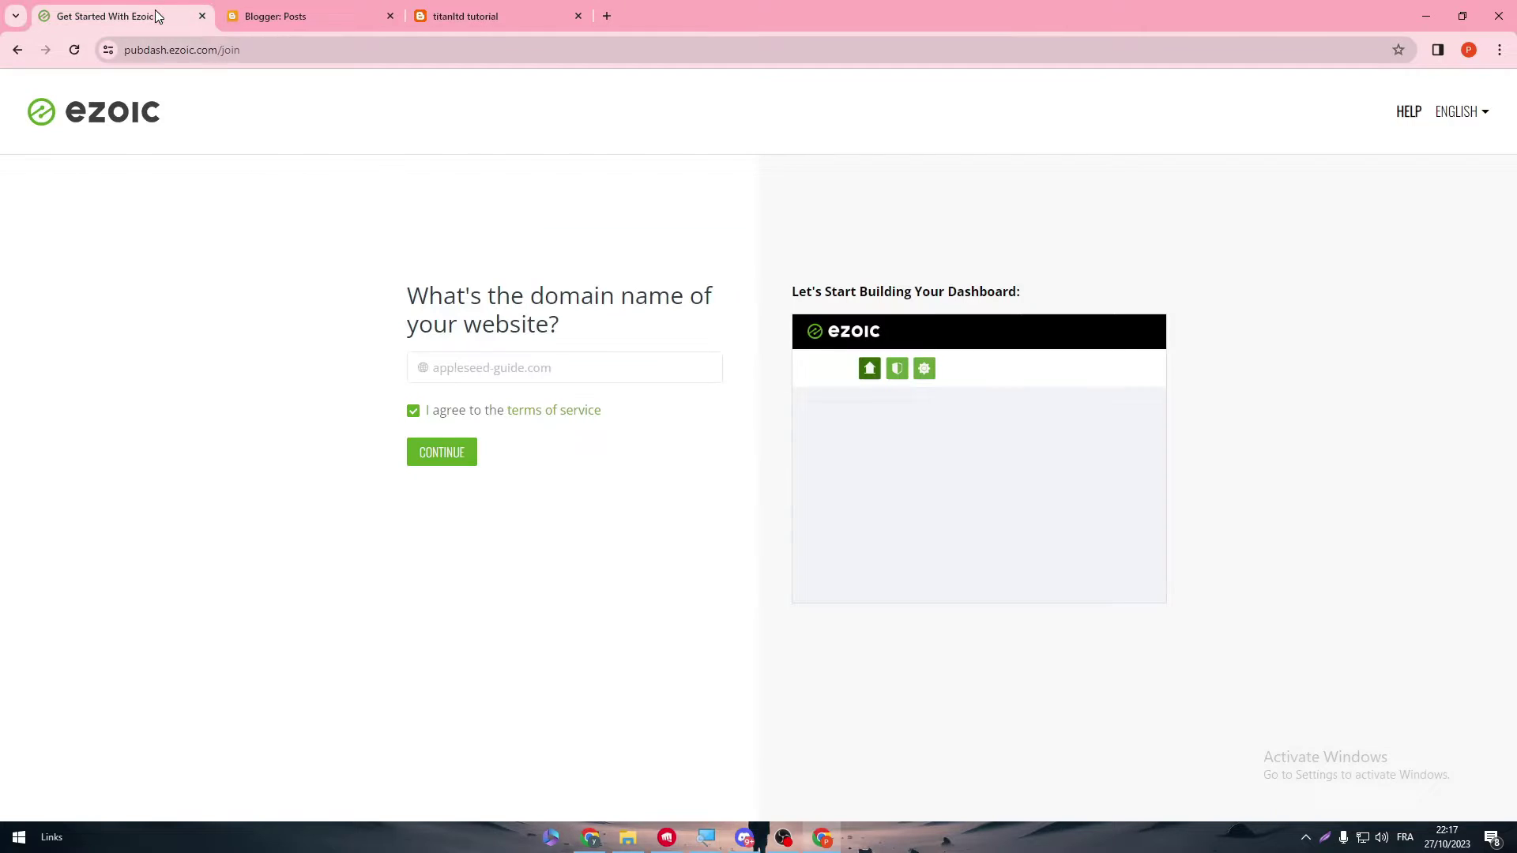
left_click(489, 369)
key("ctrl+v")
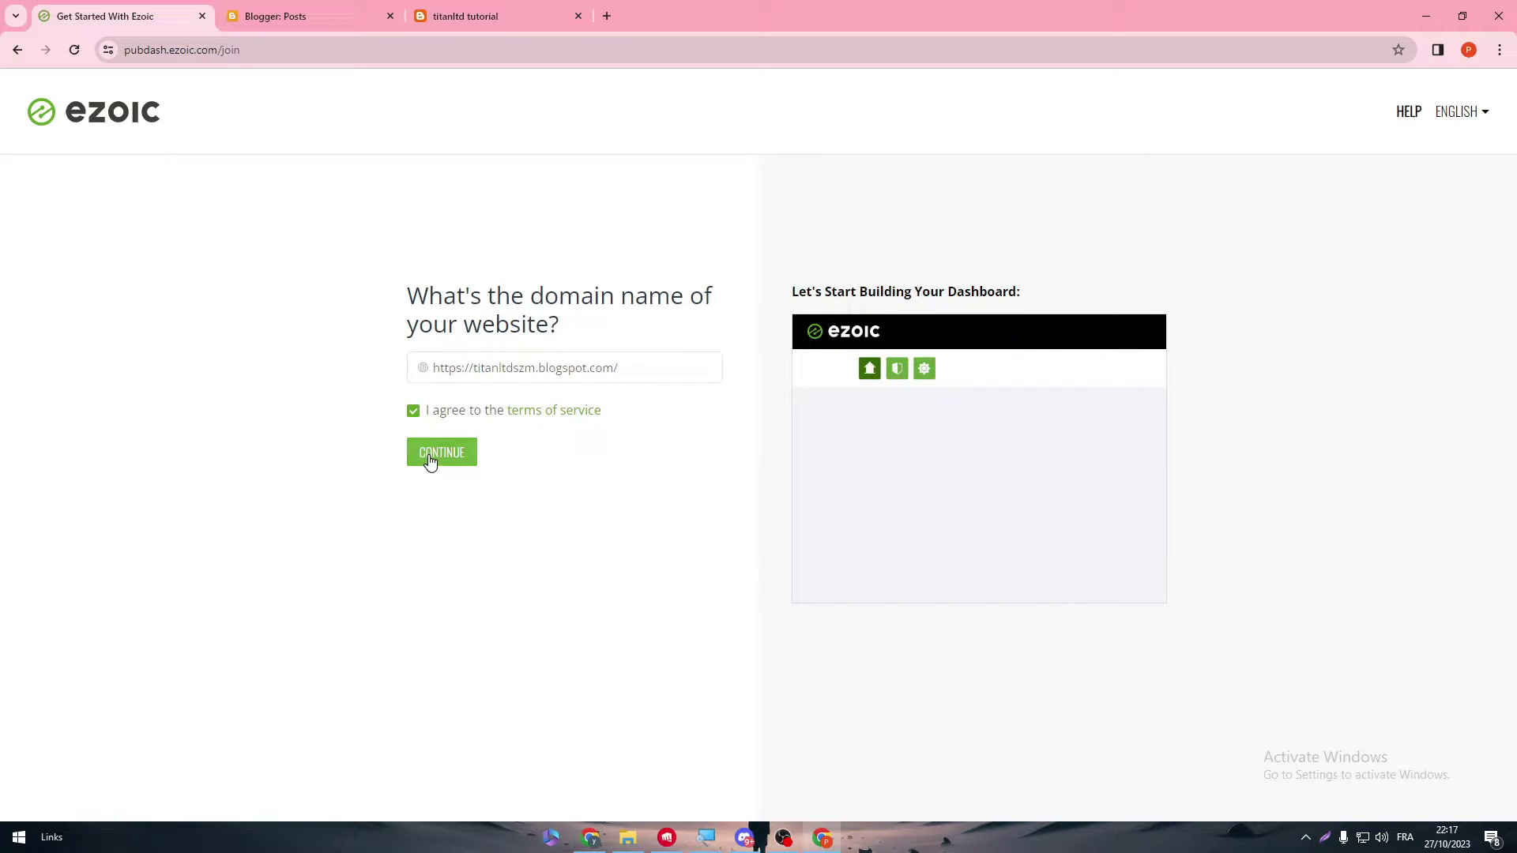
left_click(430, 458)
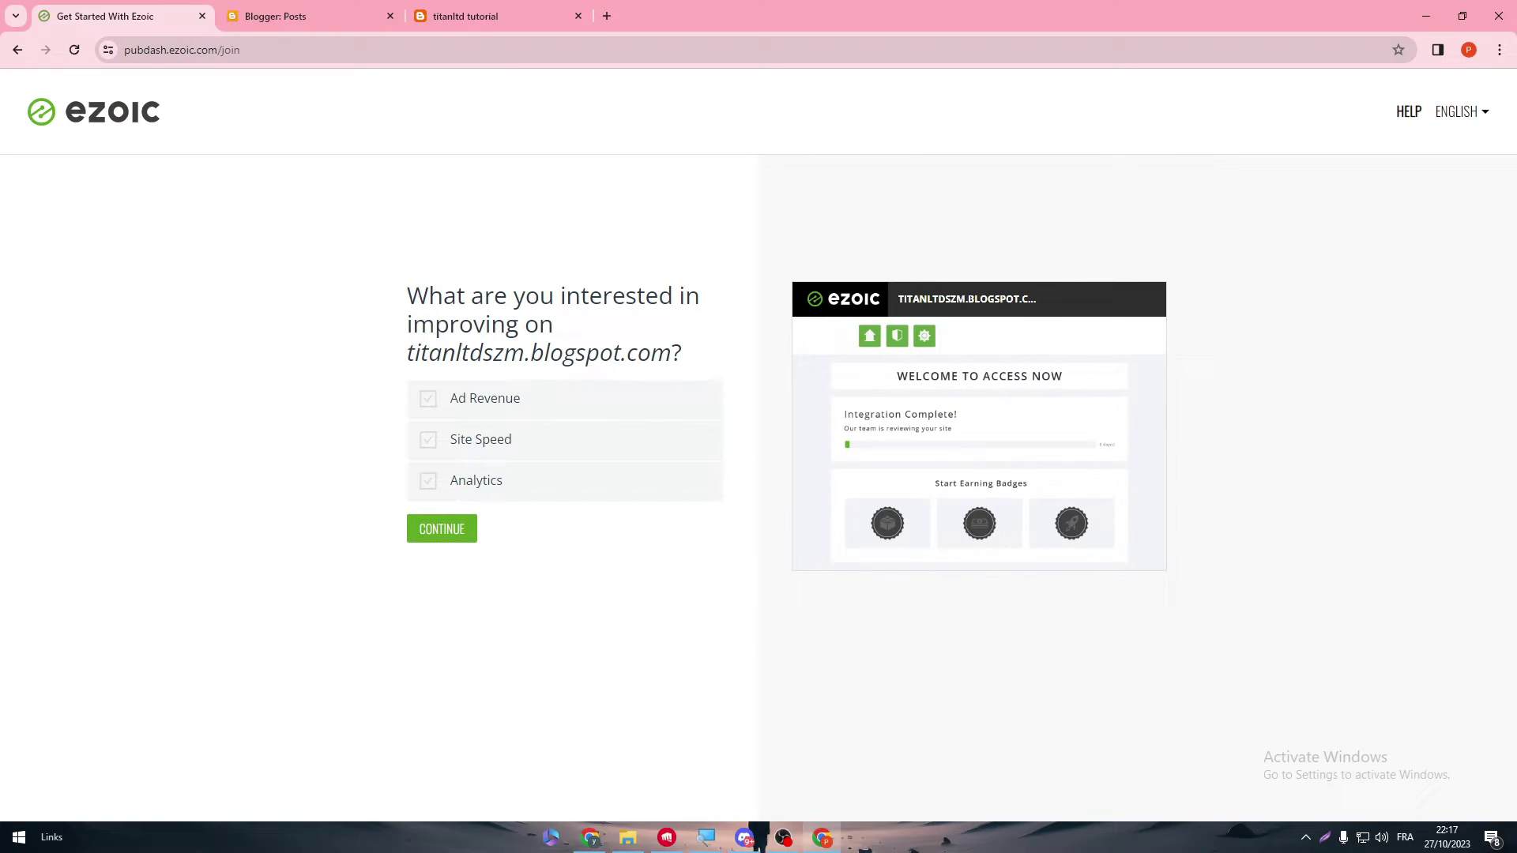
- Choose Ad Revenue as the improvement goal and create the account
triple_click(490, 352)
left_click(433, 405)
left_click(436, 525)
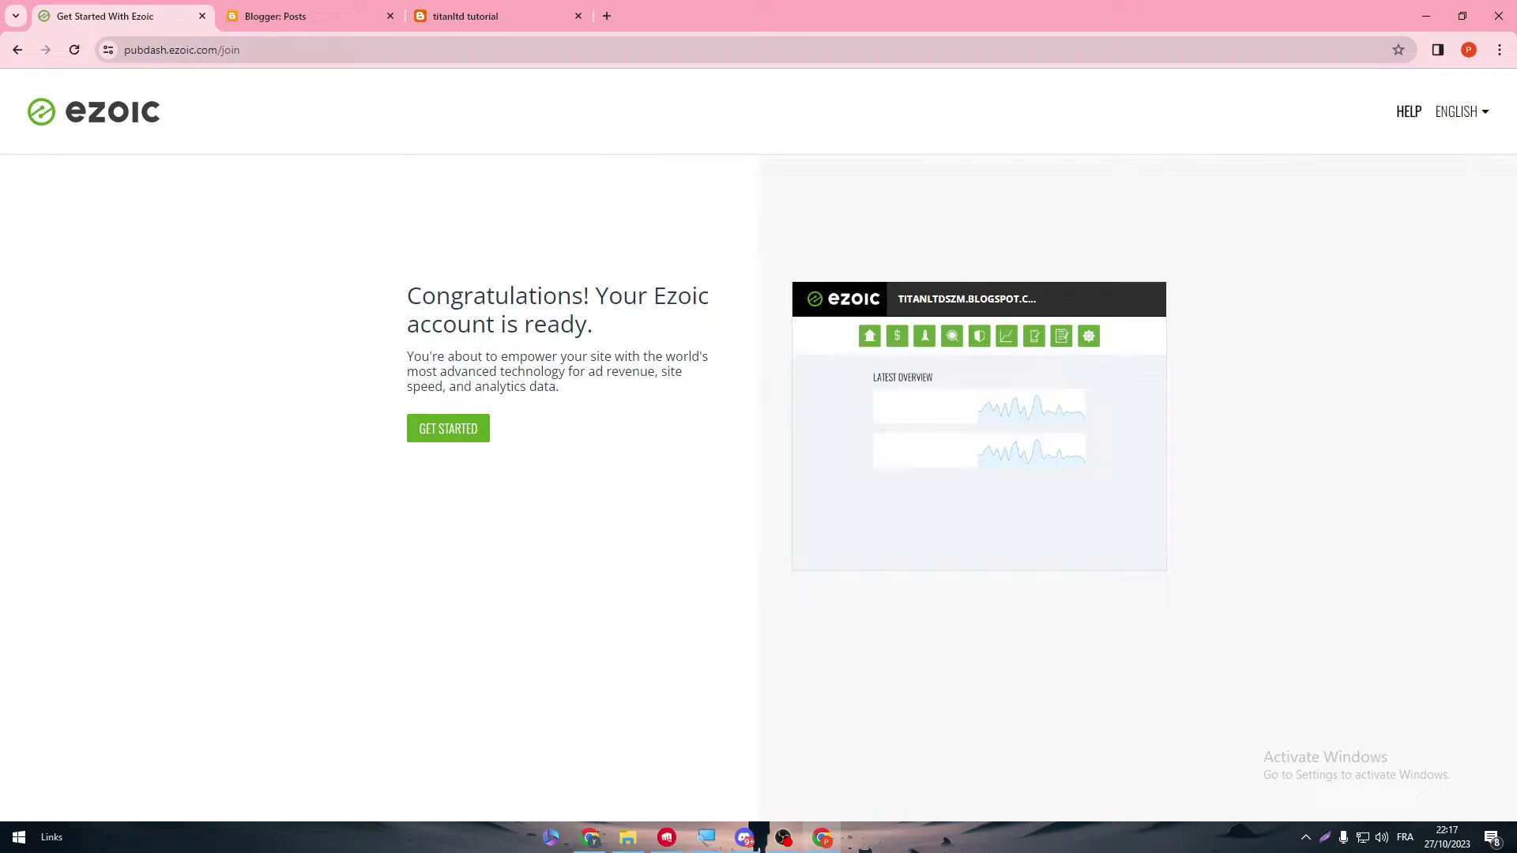
- Go to the new account's setup dashboard and scroll to the Complete Account Setup form
left_click_drag(593, 326, 470, 299)
left_click(433, 363)
left_click(472, 442)
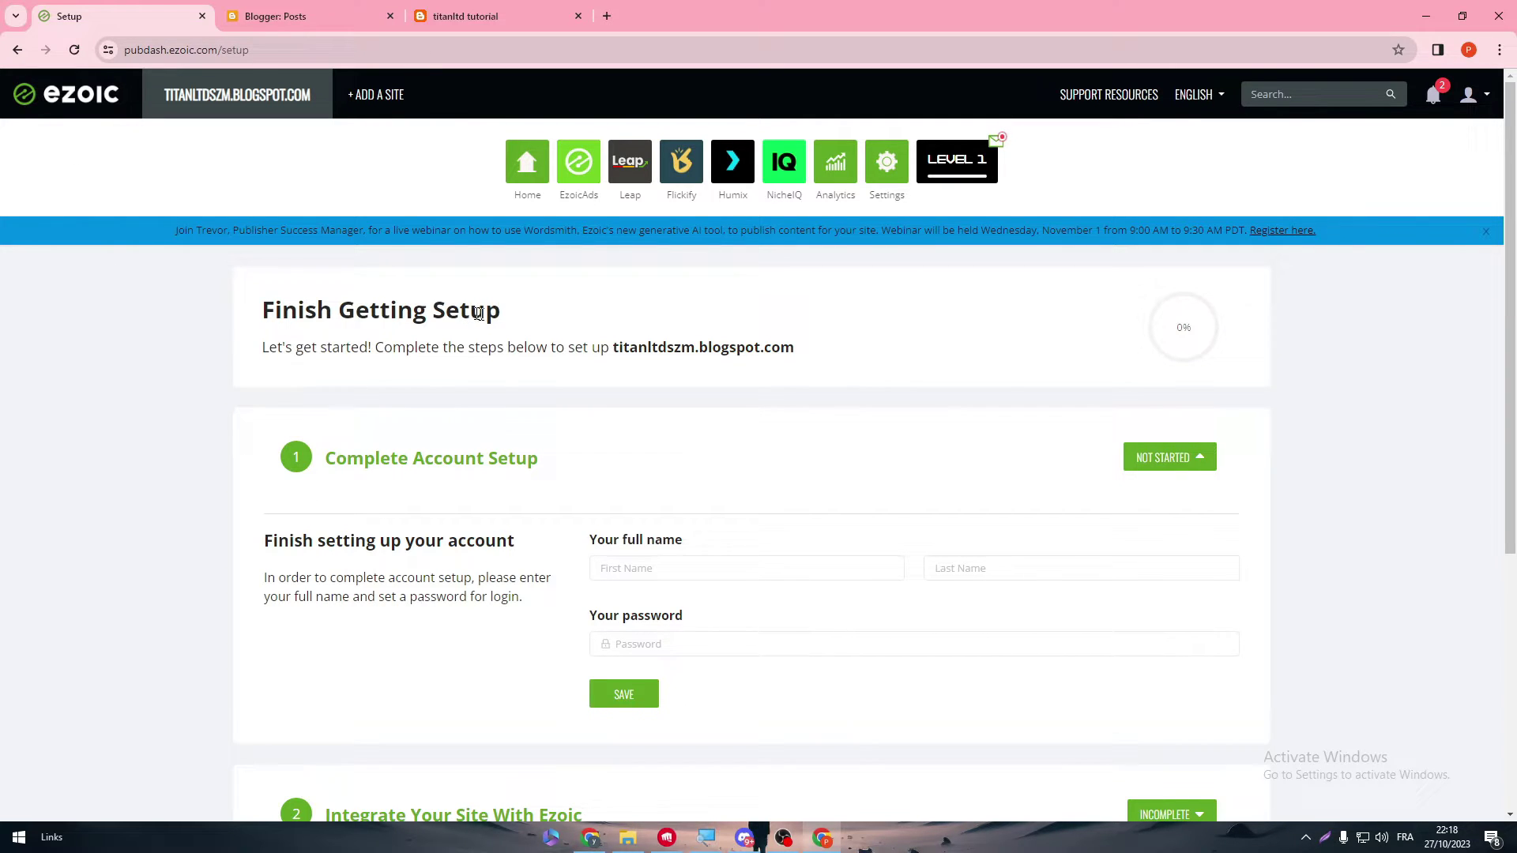
triple_click(358, 312)
scroll(700, 387, "down", 1)
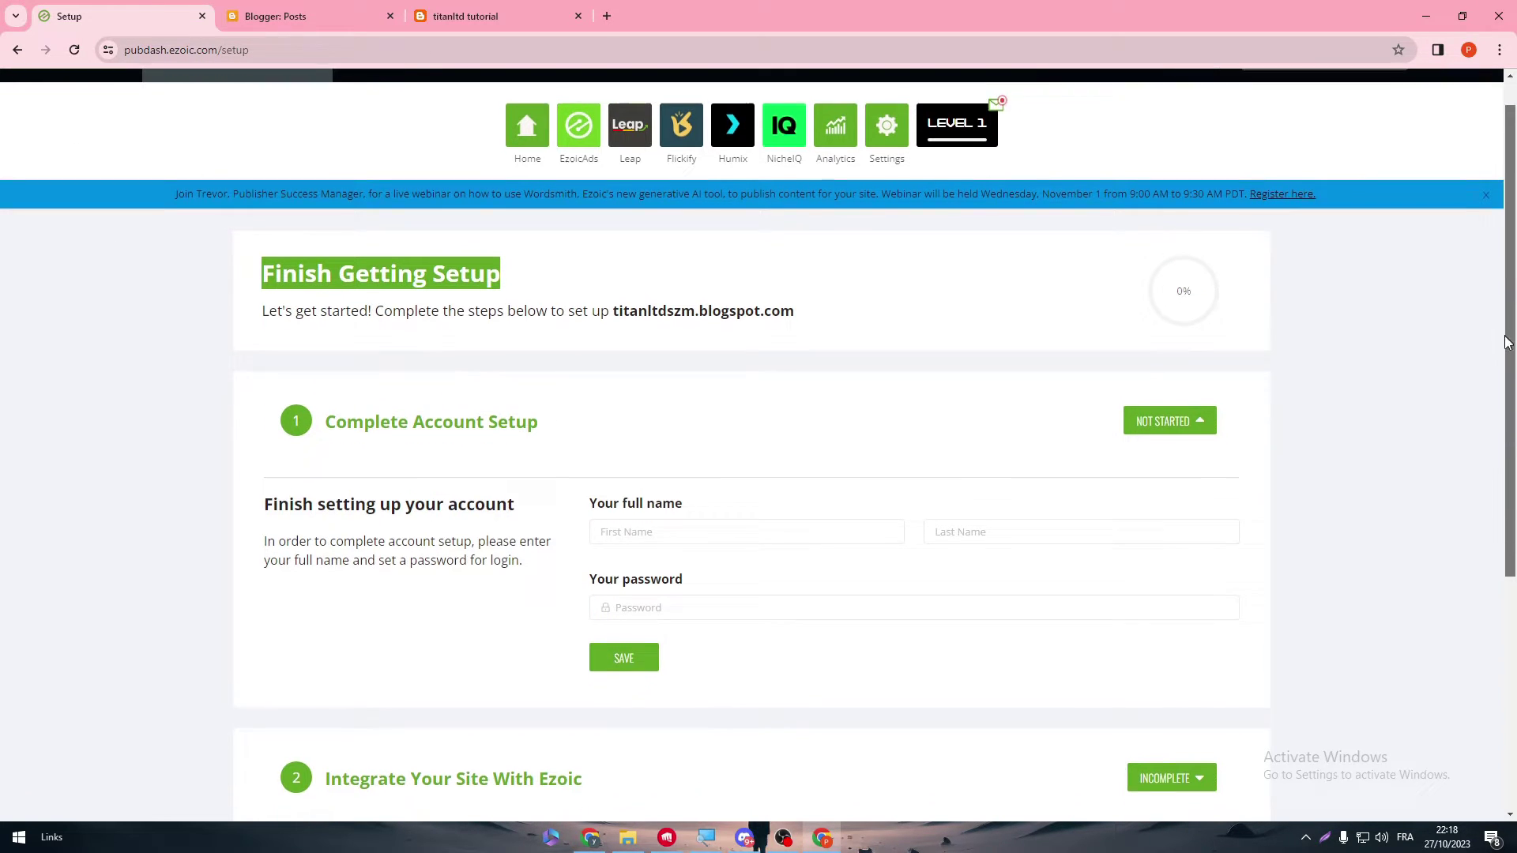
left_click(567, 327)
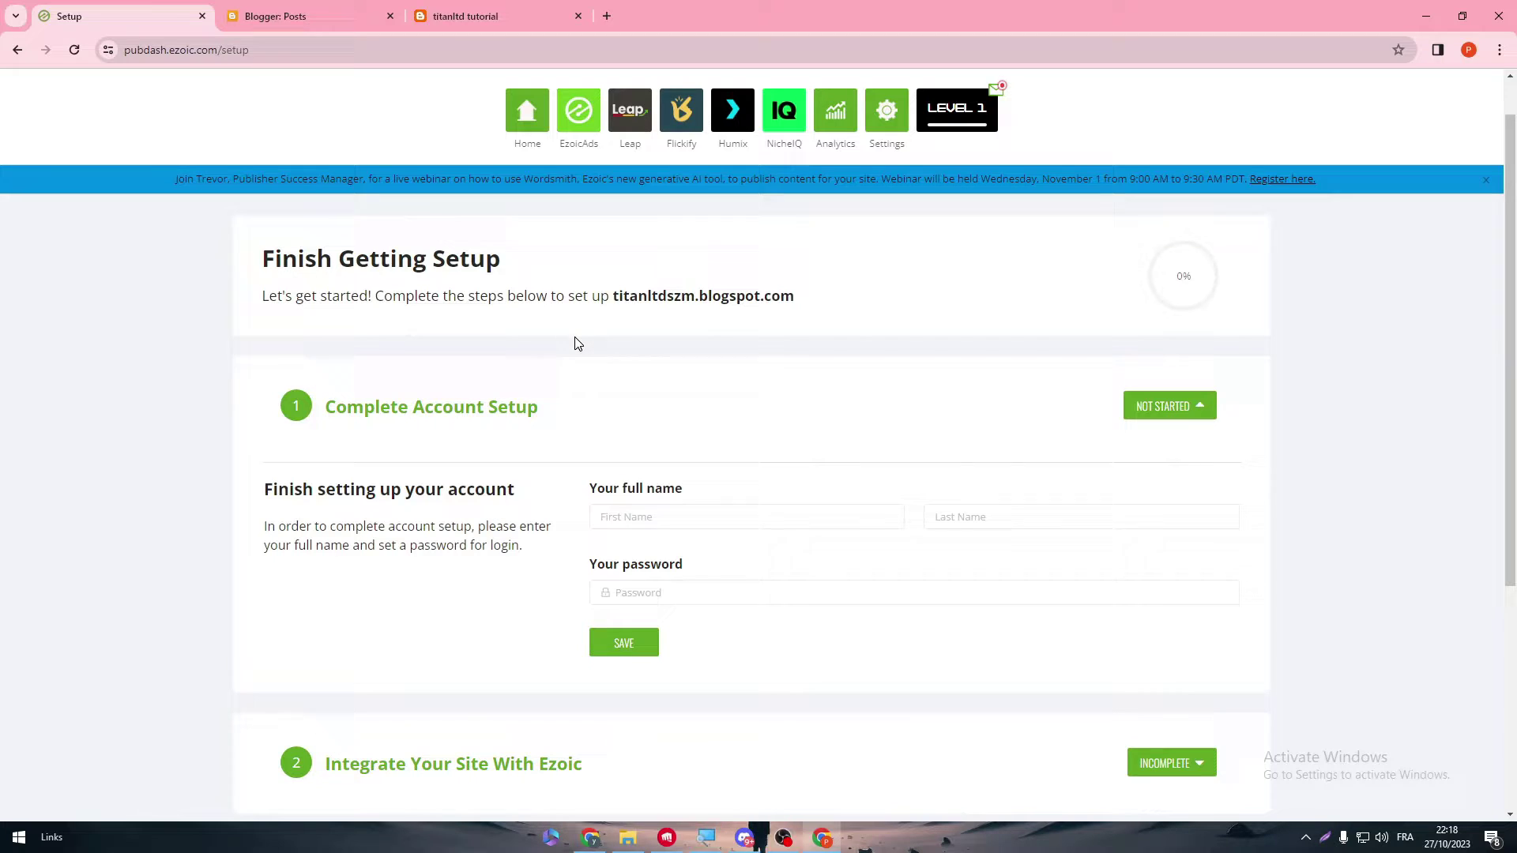
scroll(570, 316, "down", 1)
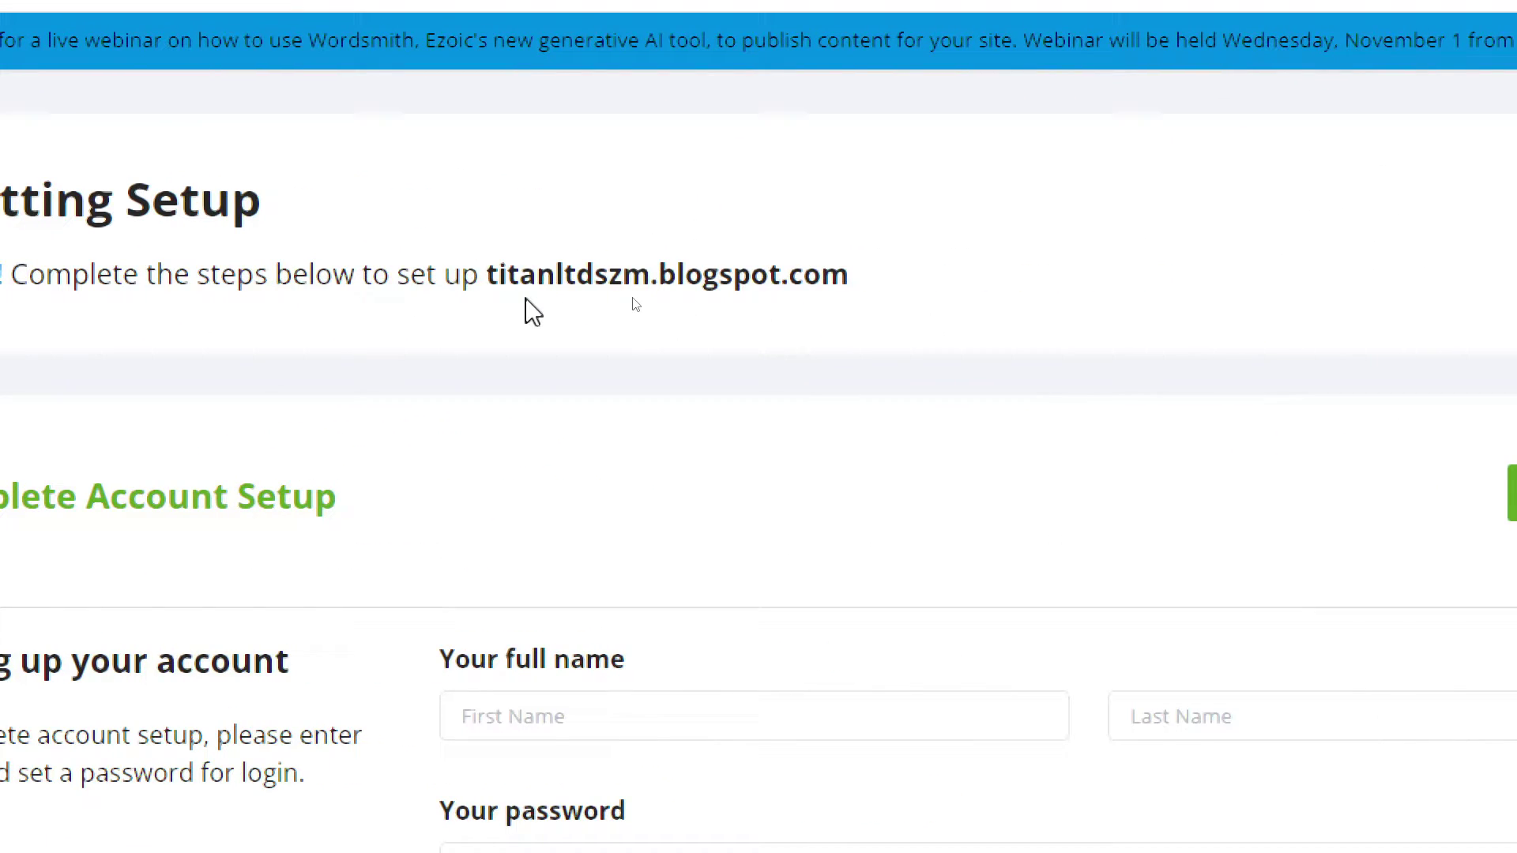
left_click_drag(445, 278, 707, 282)
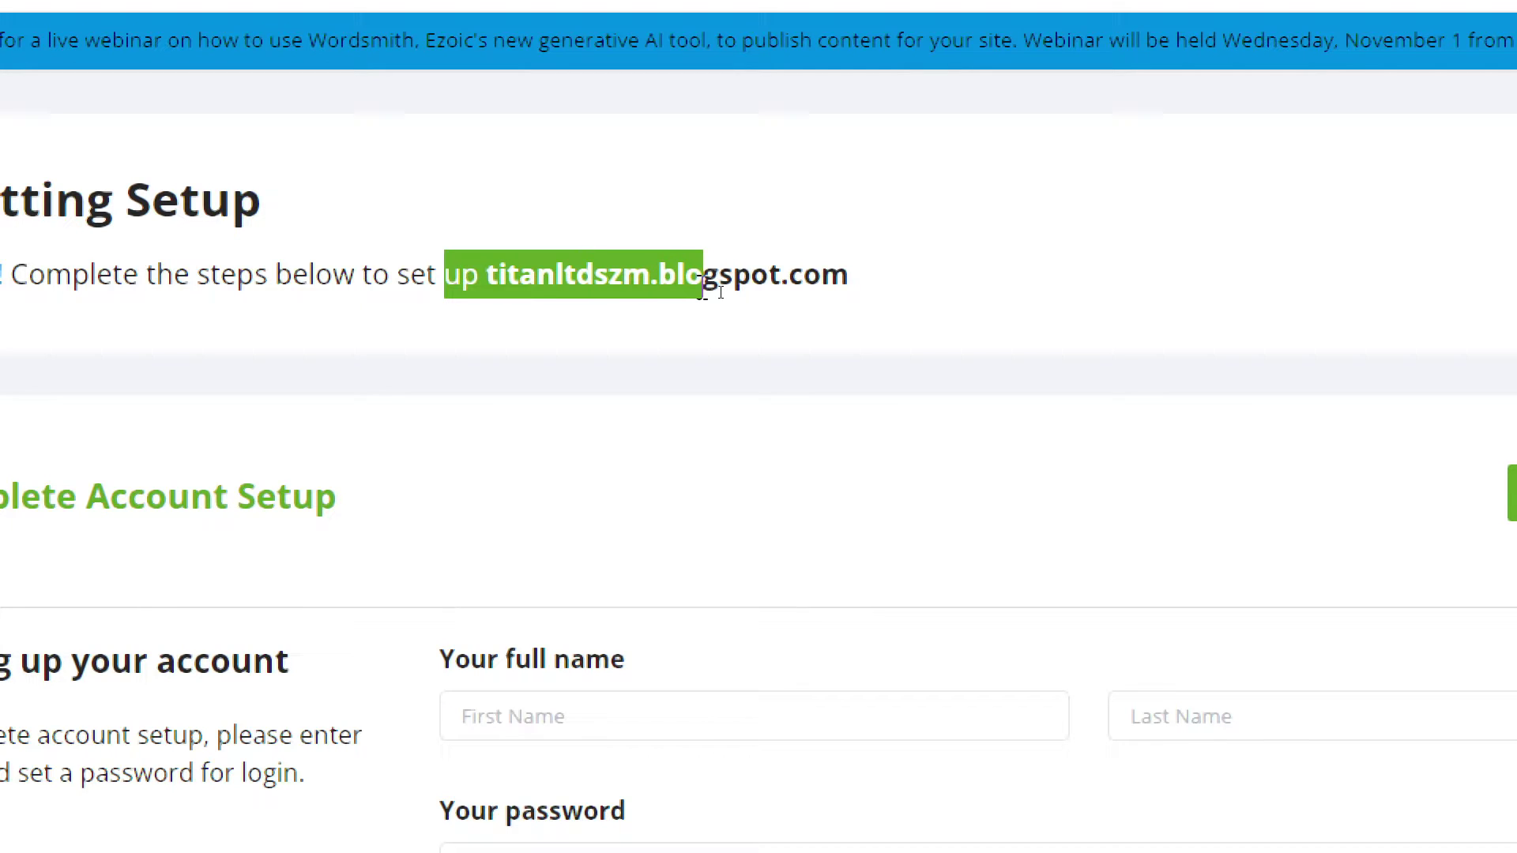
left_click(690, 286)
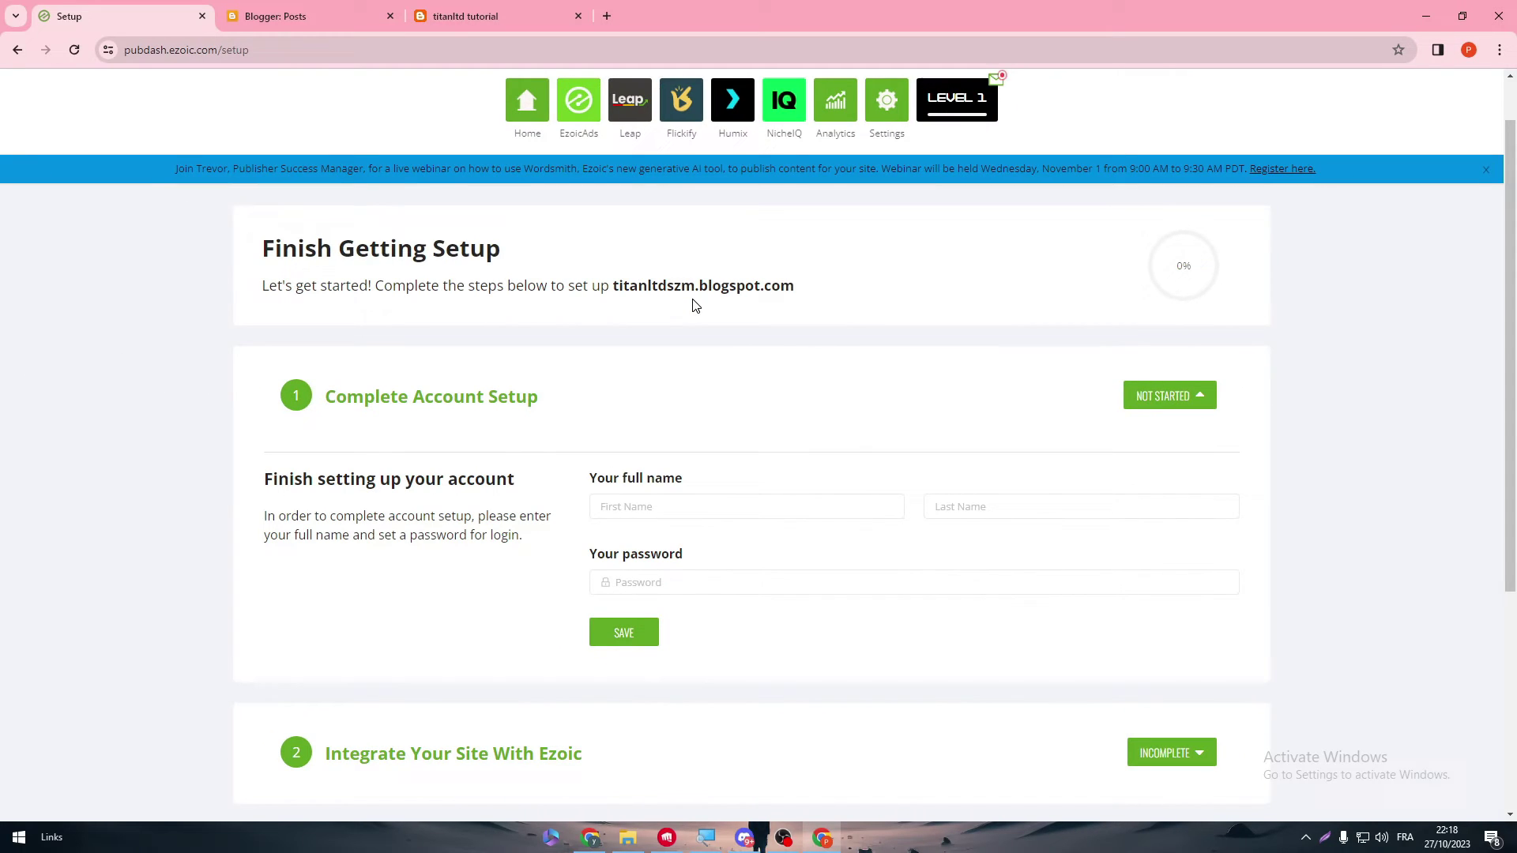
scroll(1508, 271, "down", 3)
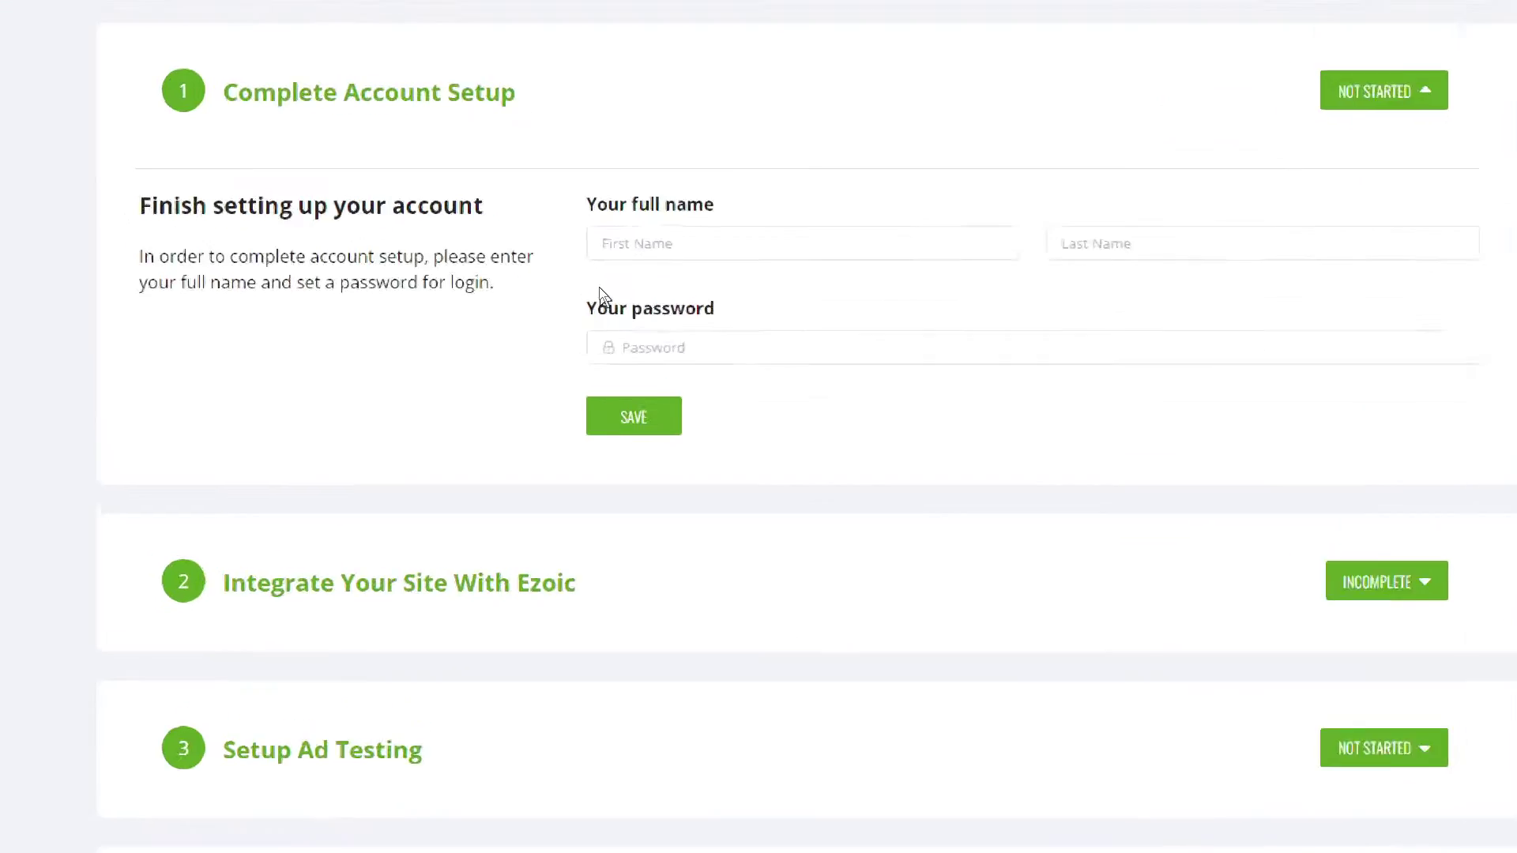
- Fill in the account holder's first and last name
left_click(919, 244)
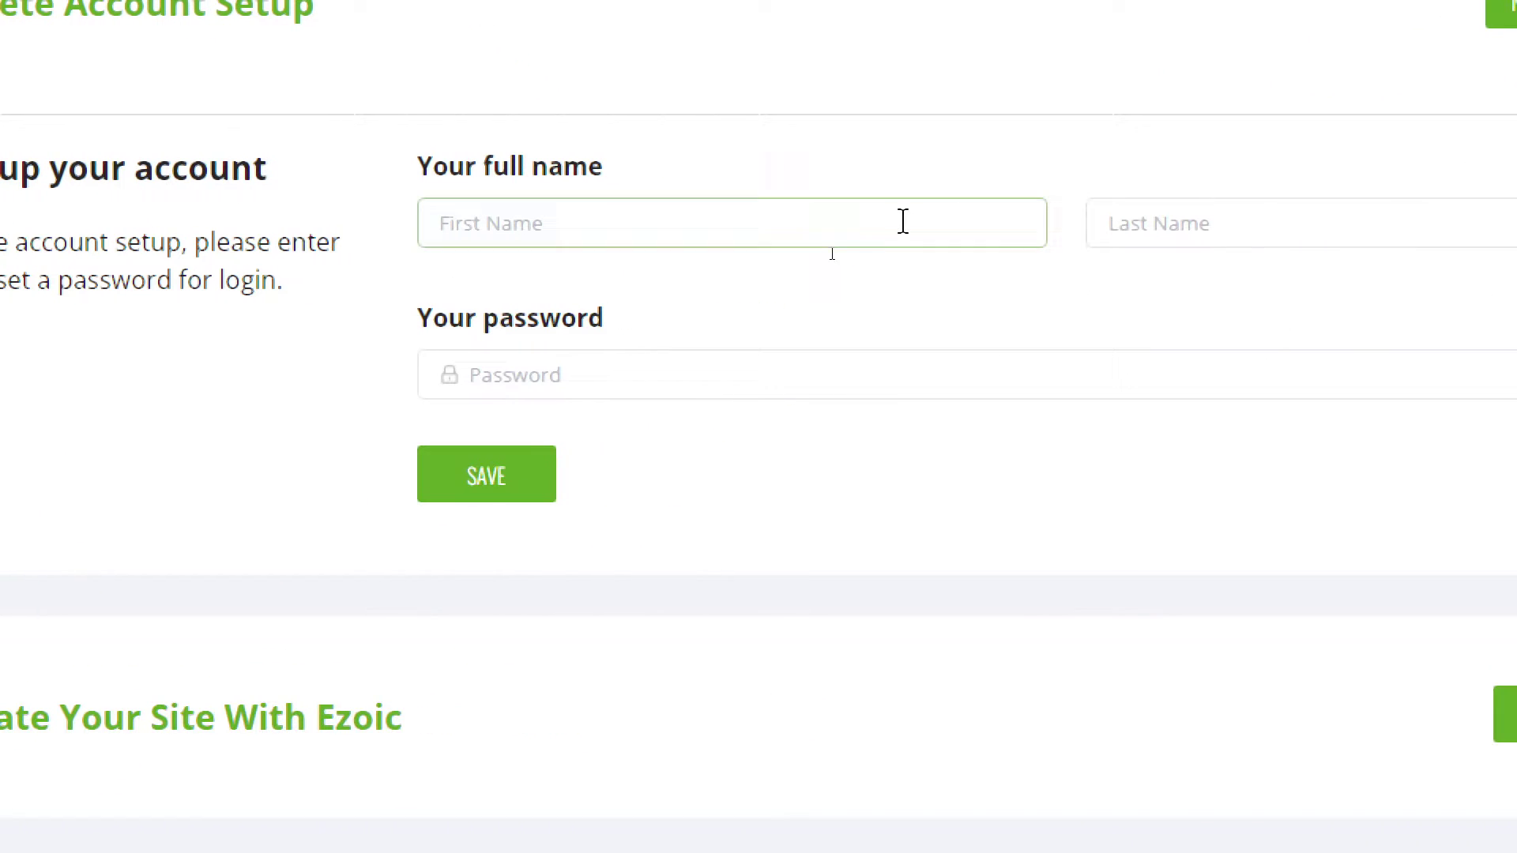
left_click(1383, 230)
left_click(474, 377)
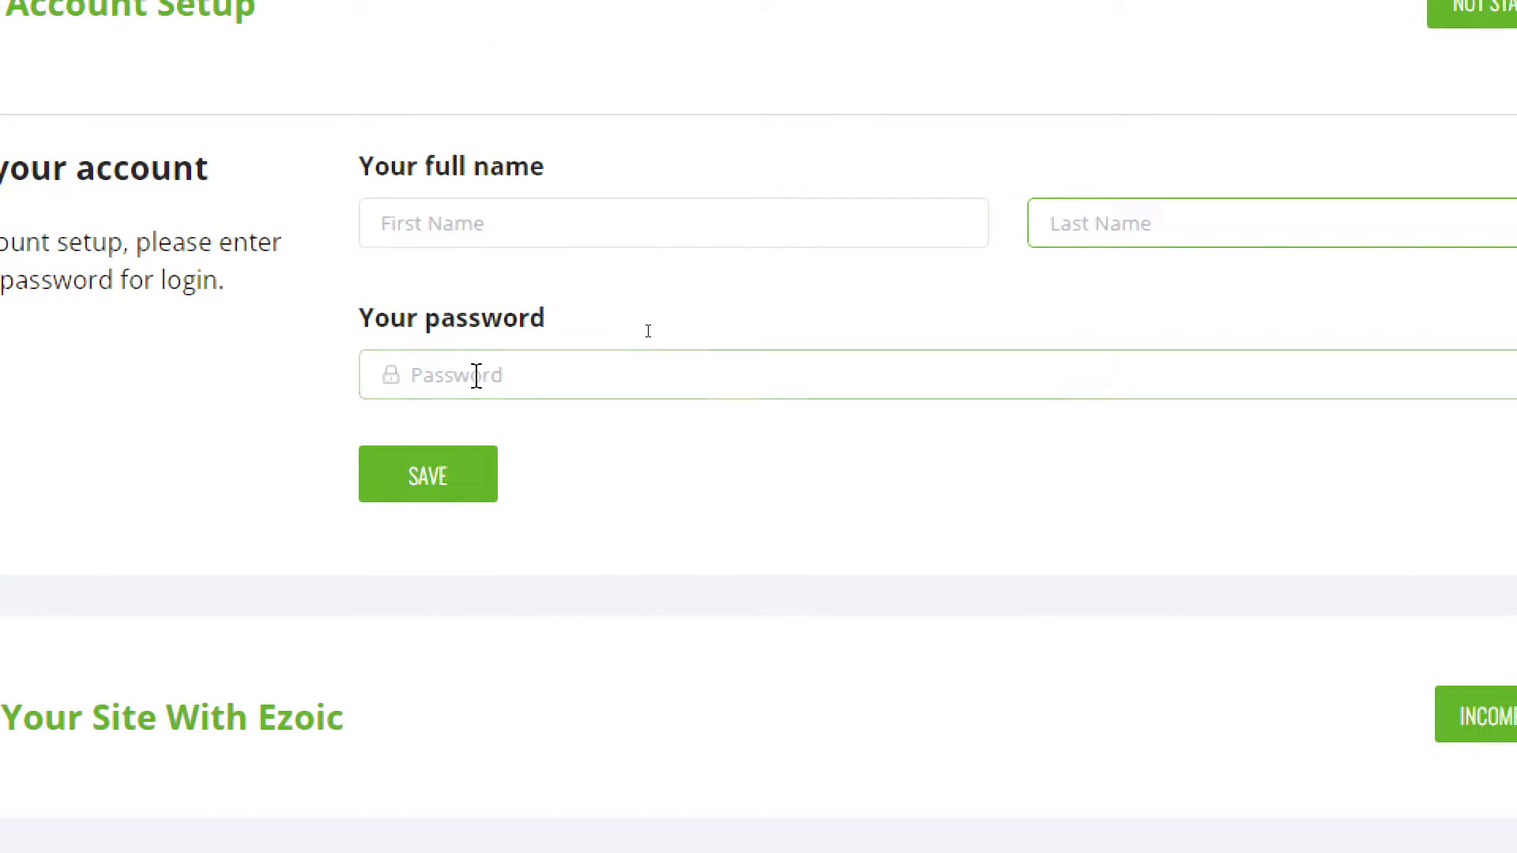
left_click(569, 230)
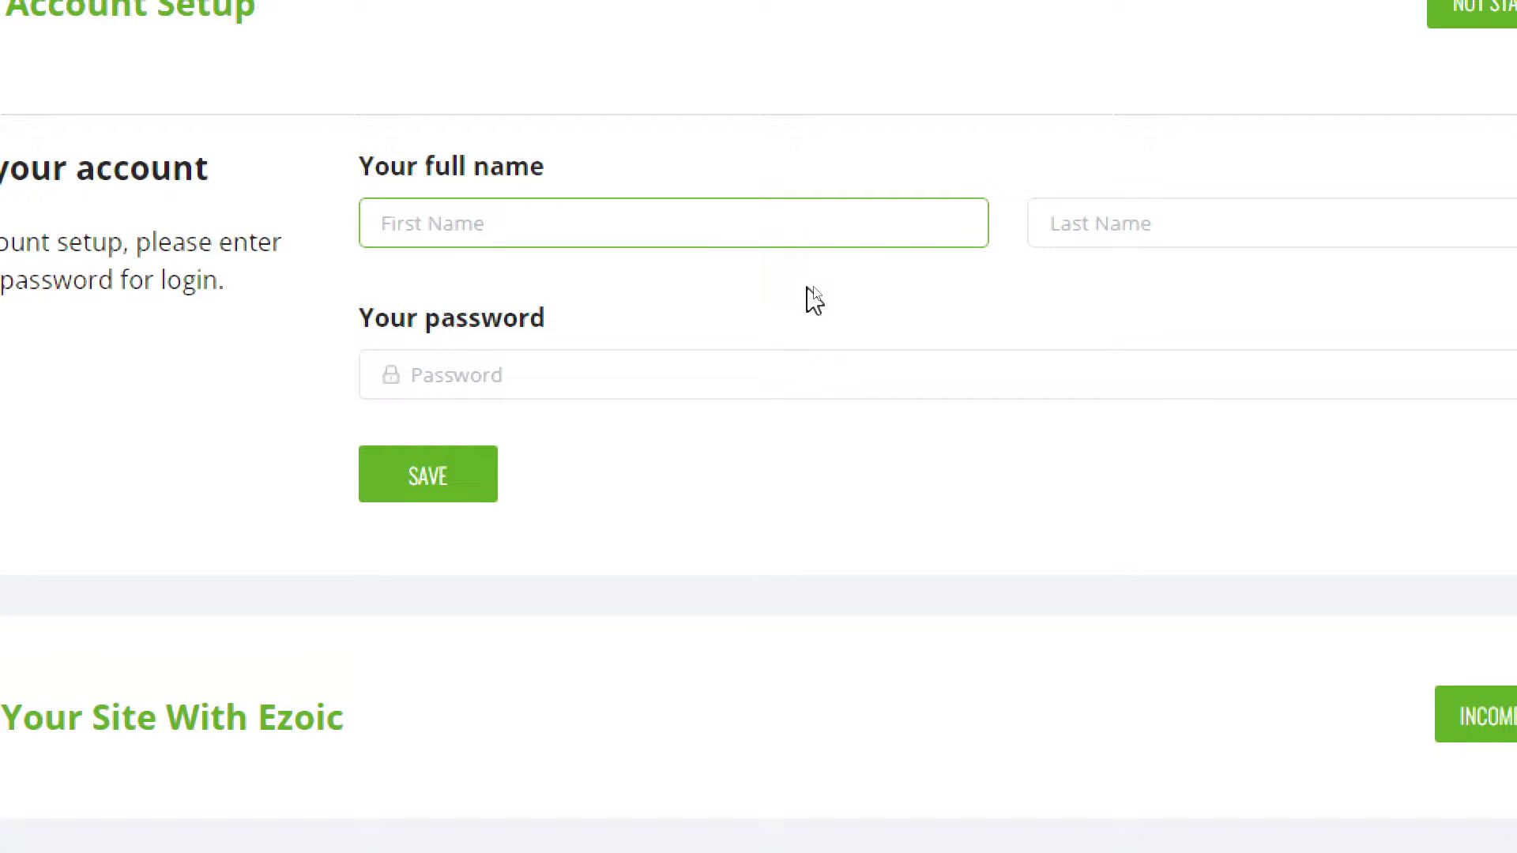
type("Titan")
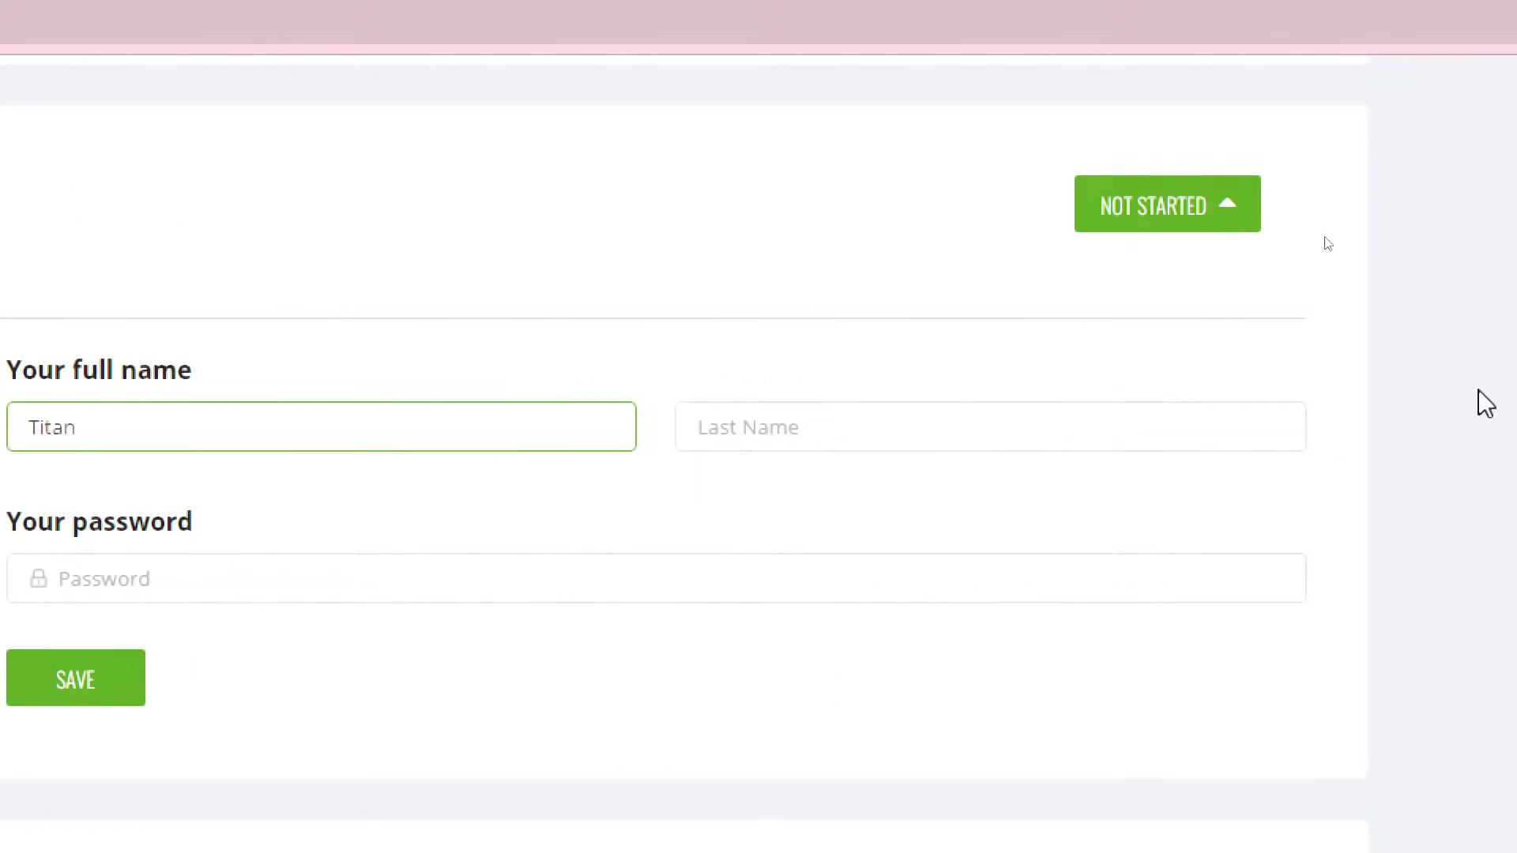
left_click(1323, 216)
type("Fake")
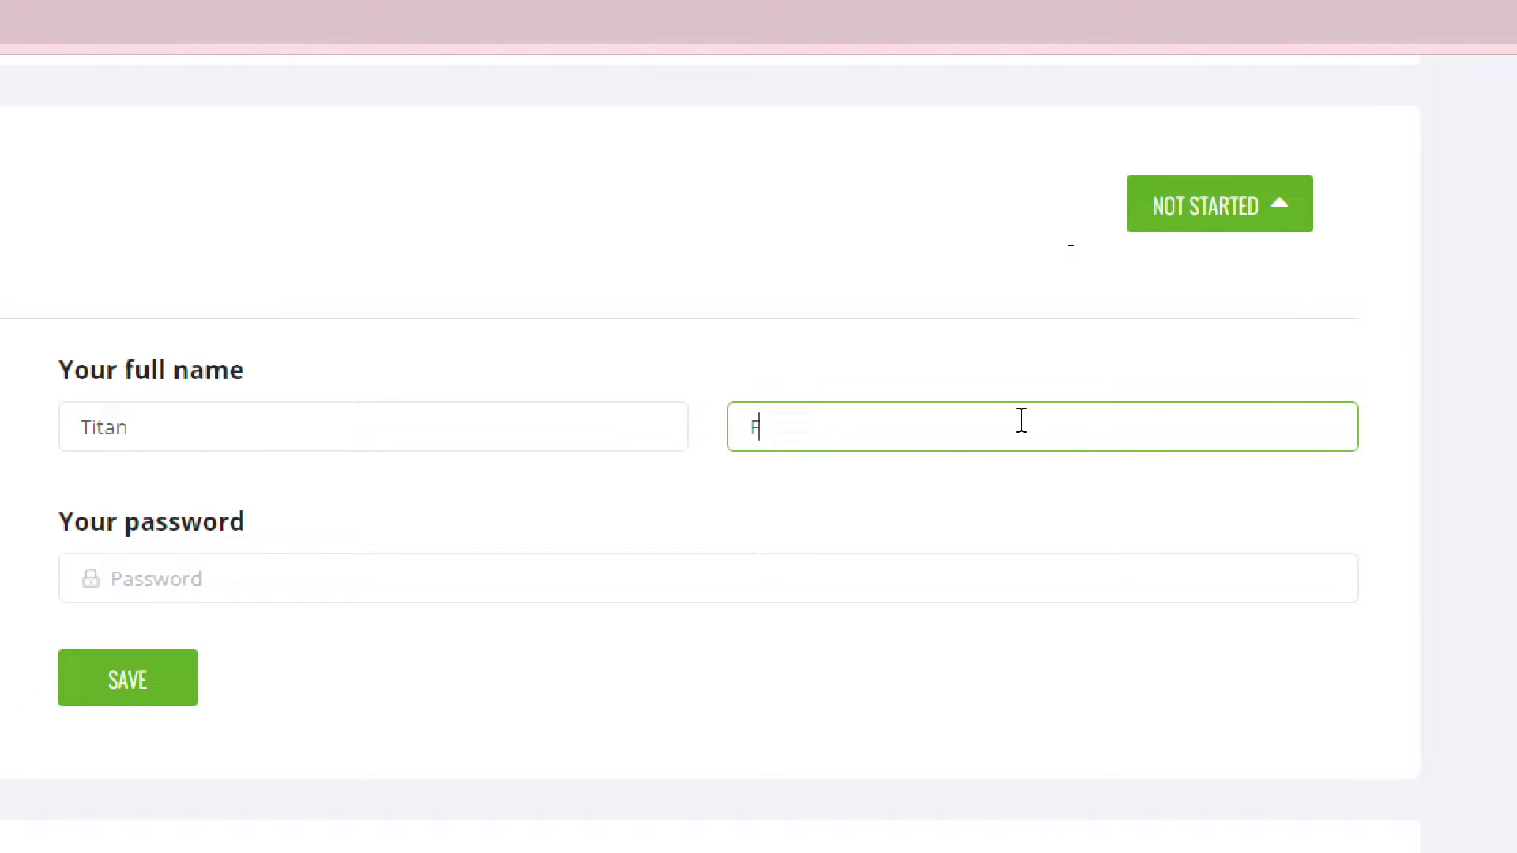
type("l")
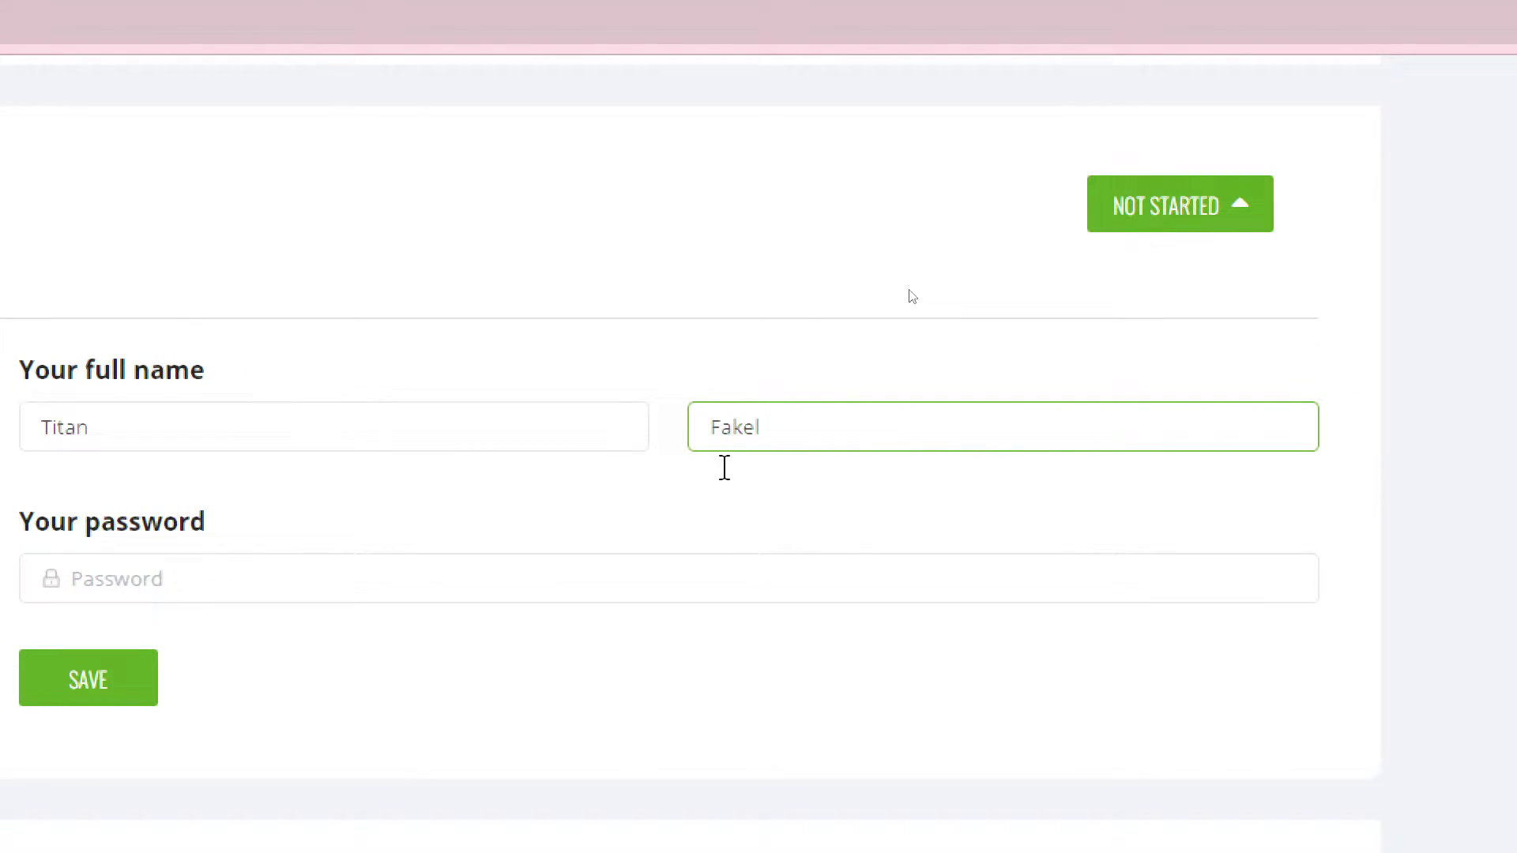
- Enter a login password, correcting a mistyped character
left_click(219, 584)
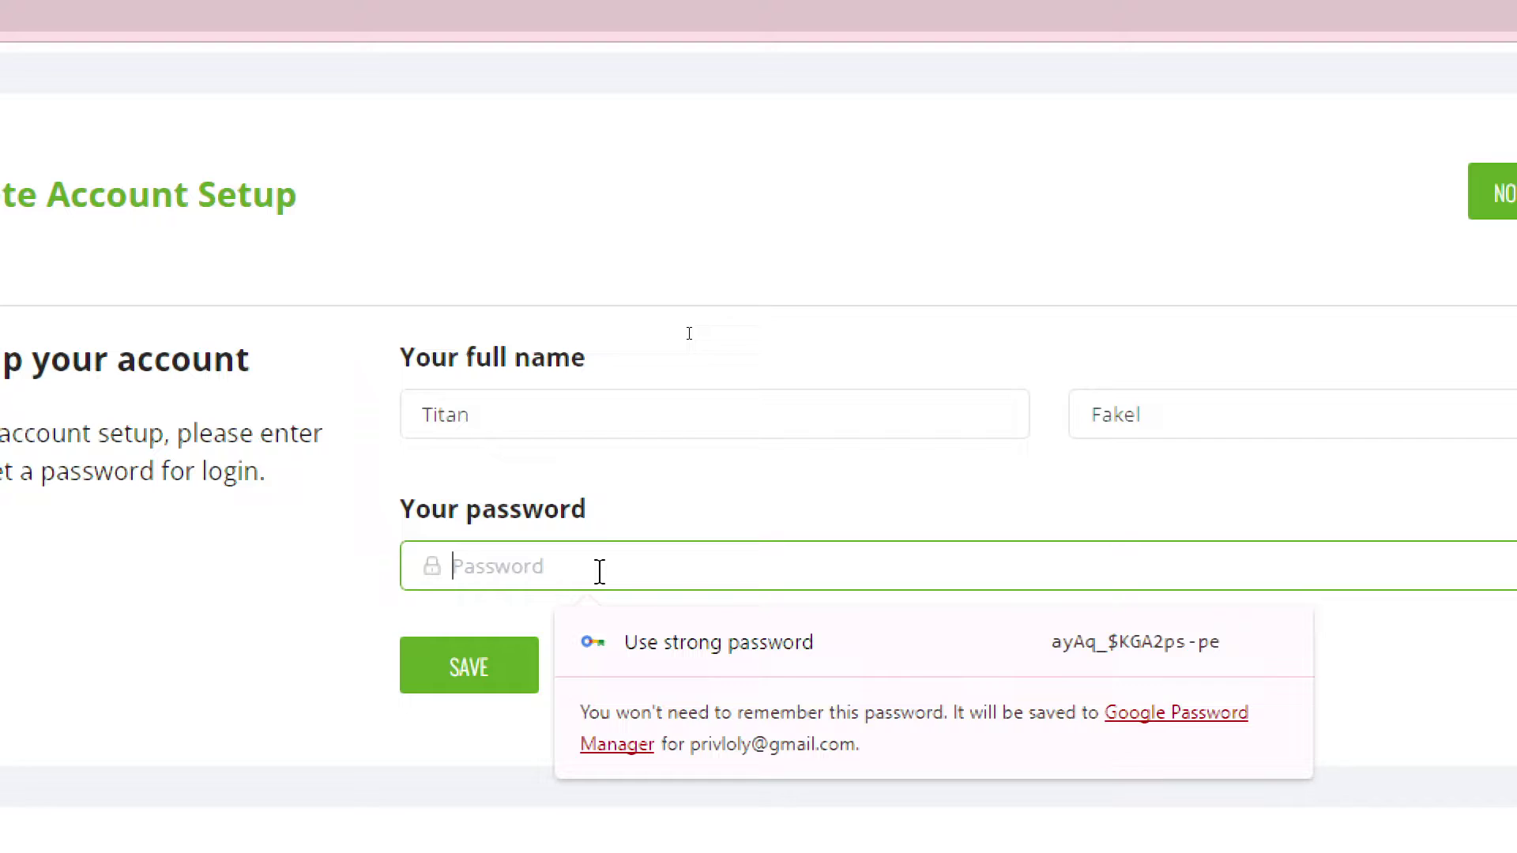
type("••")
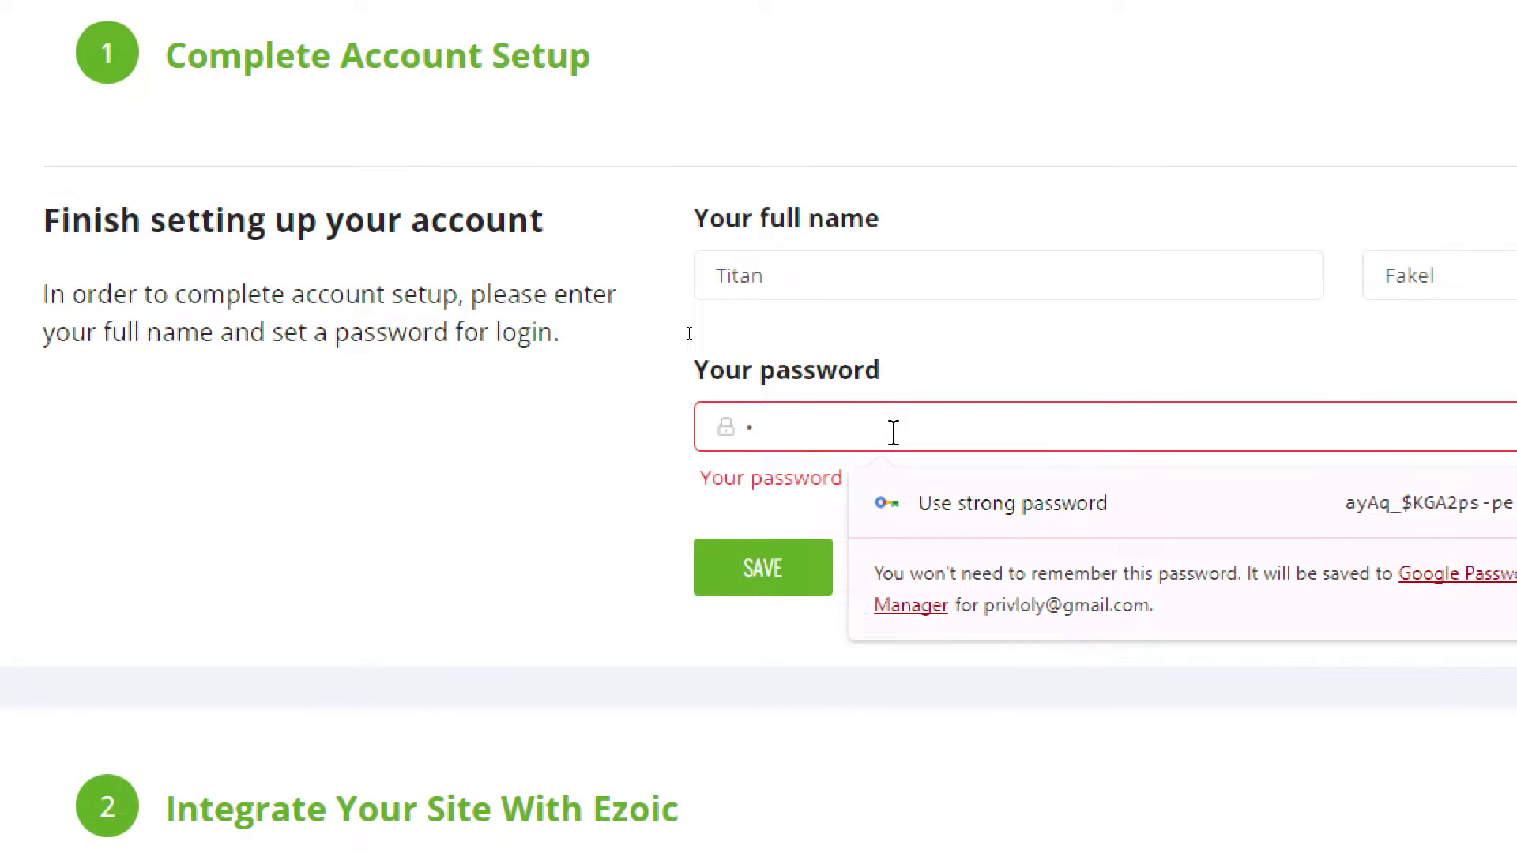
key("BackSpace")
type("•••••")
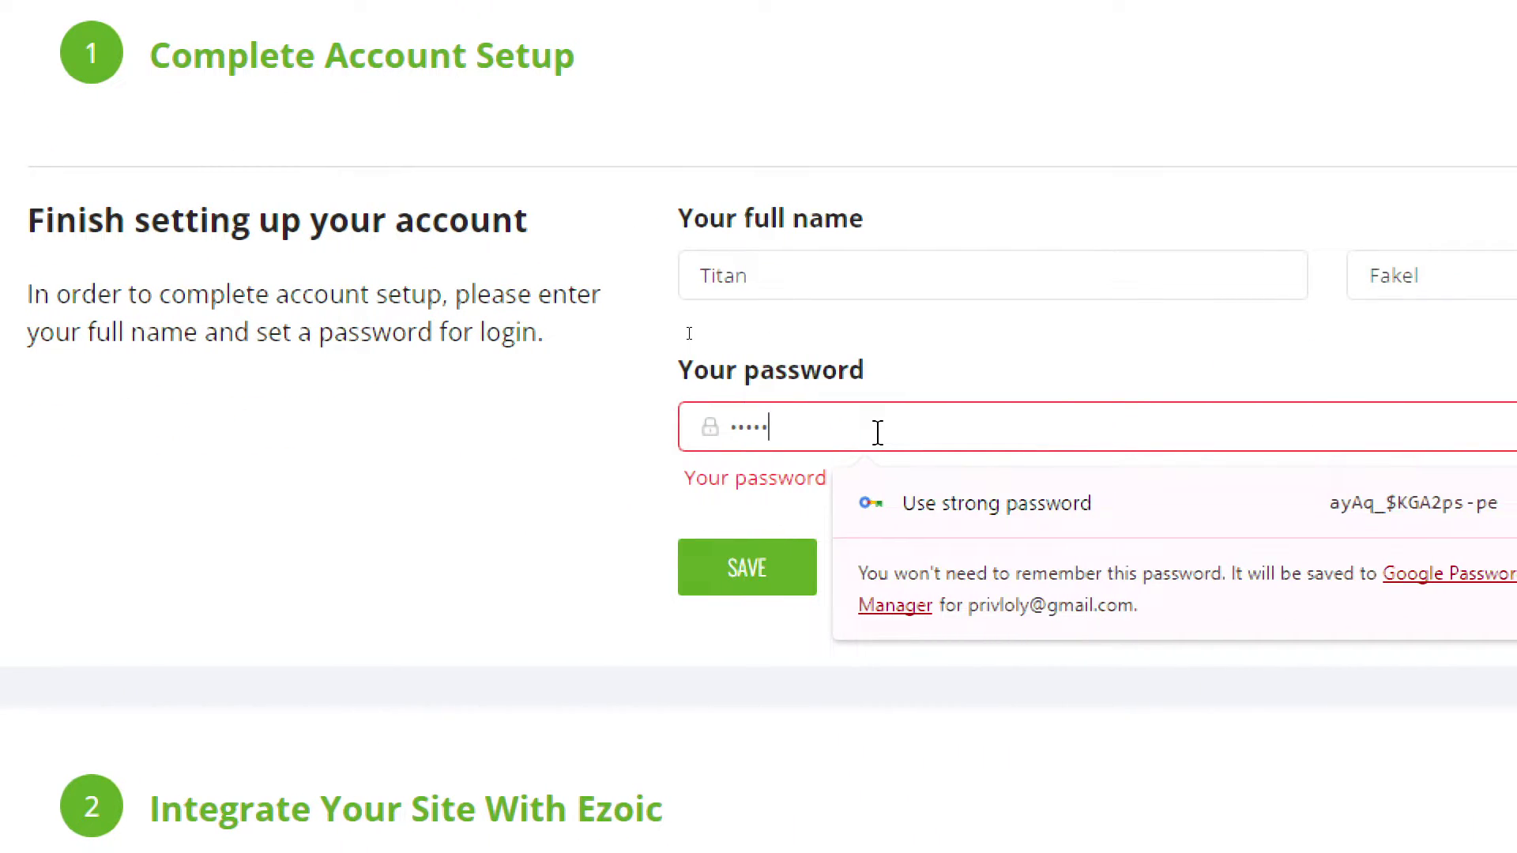
type("•••••••")
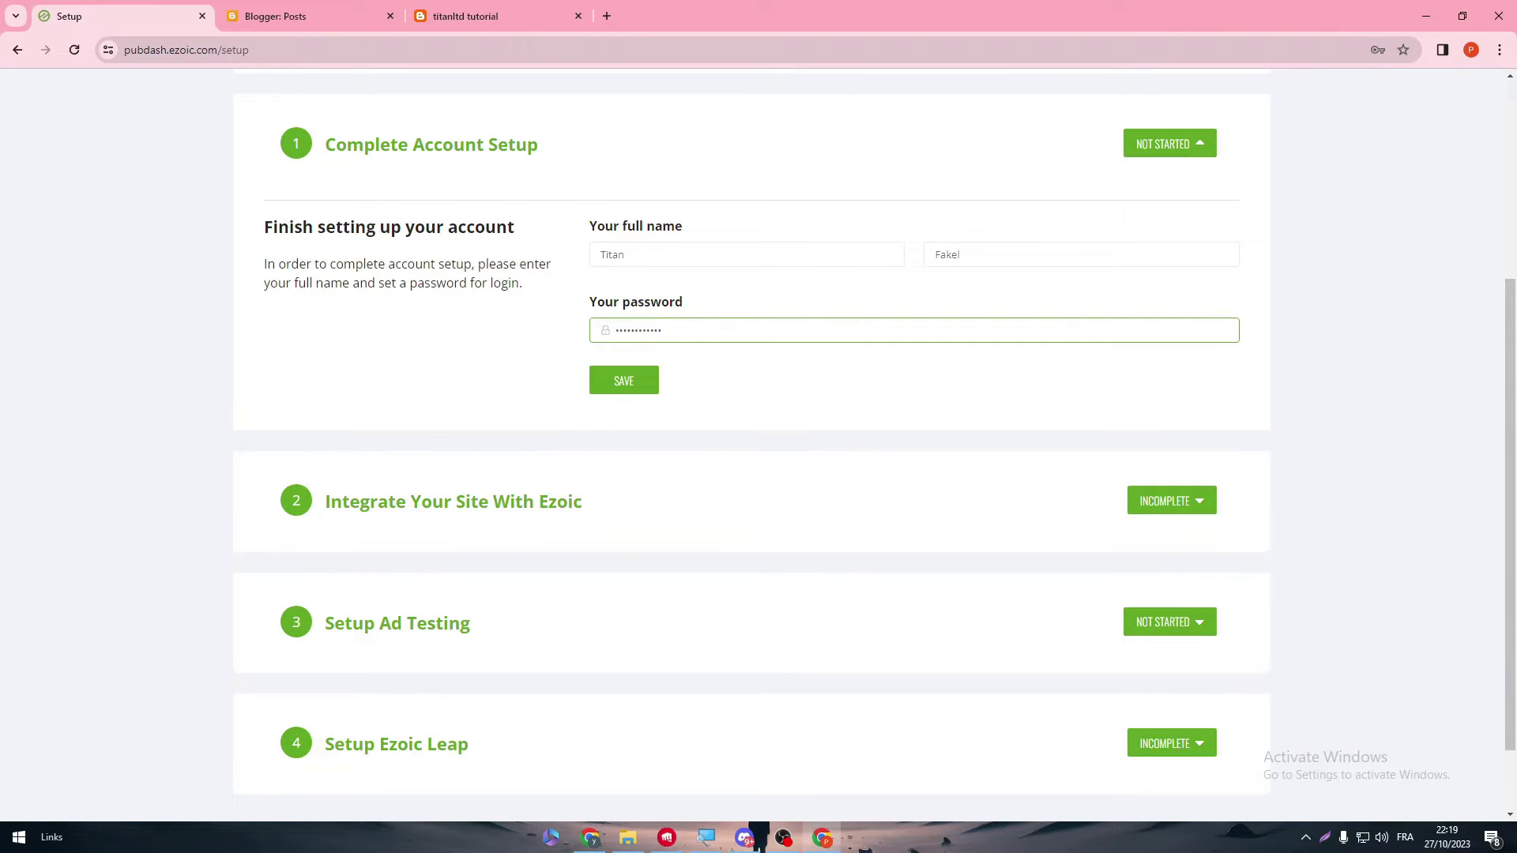
- Save the account details, let Chrome remember the password, and switch the blog to Basic Ads
left_click(715, 524)
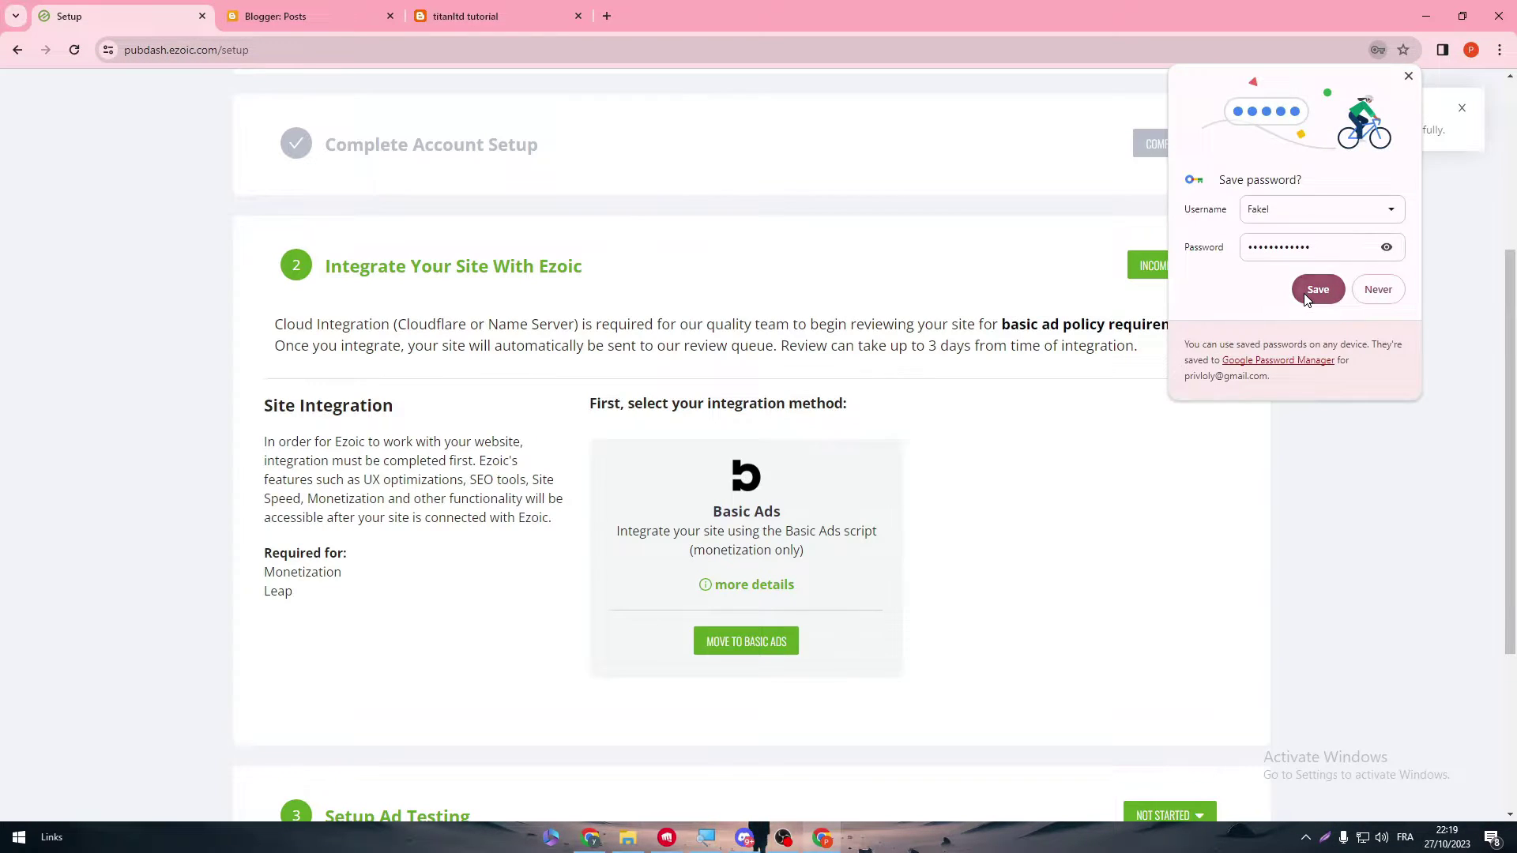
left_click(1317, 289)
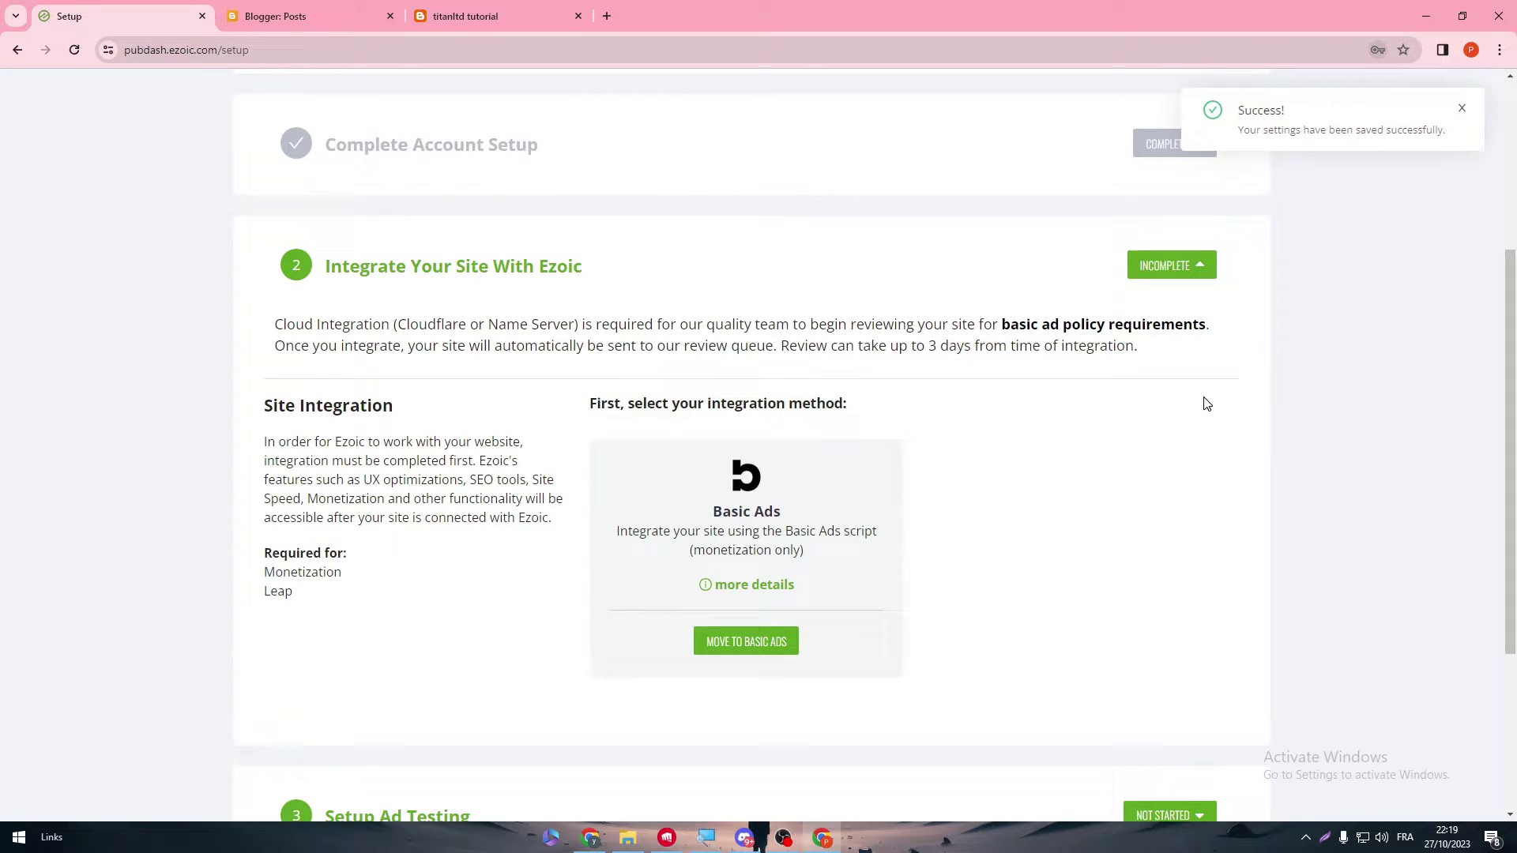
left_click(371, 276)
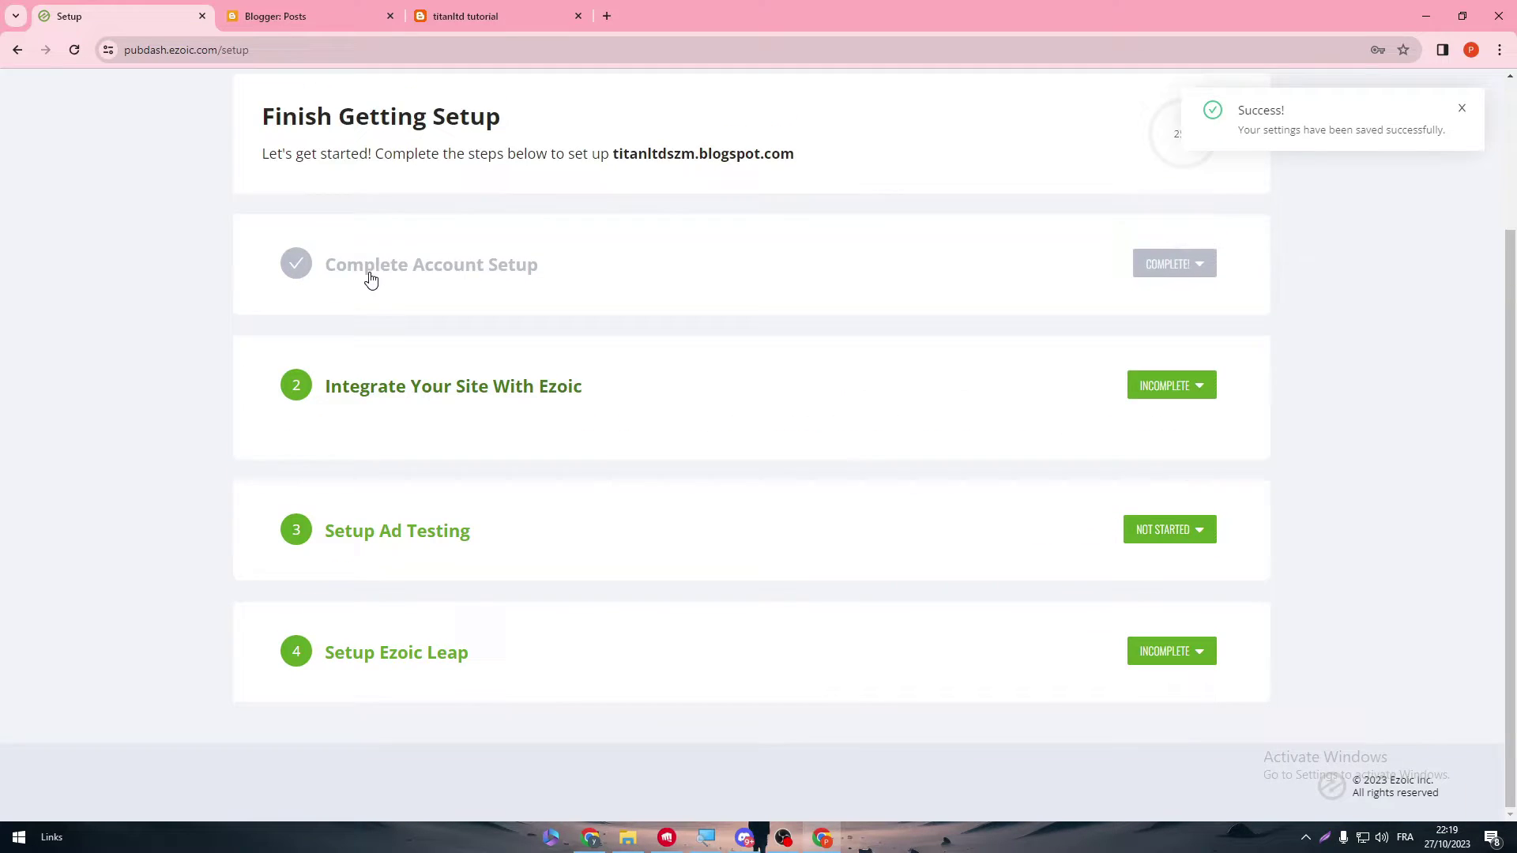
left_click(424, 388)
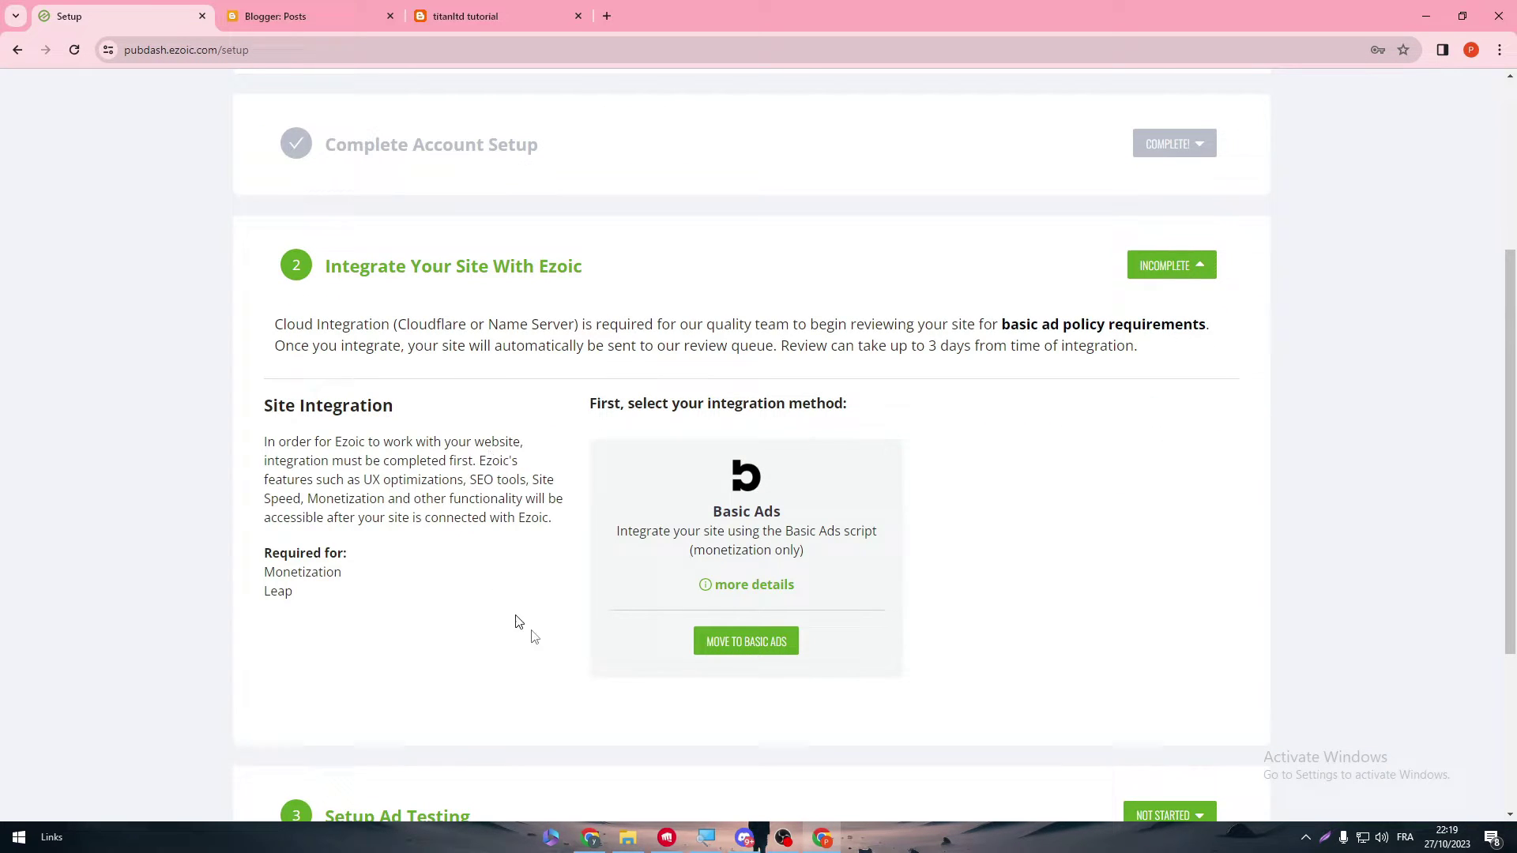
left_click_drag(287, 405, 443, 411)
left_click(537, 411)
left_click_drag(605, 400, 827, 405)
left_click(754, 644)
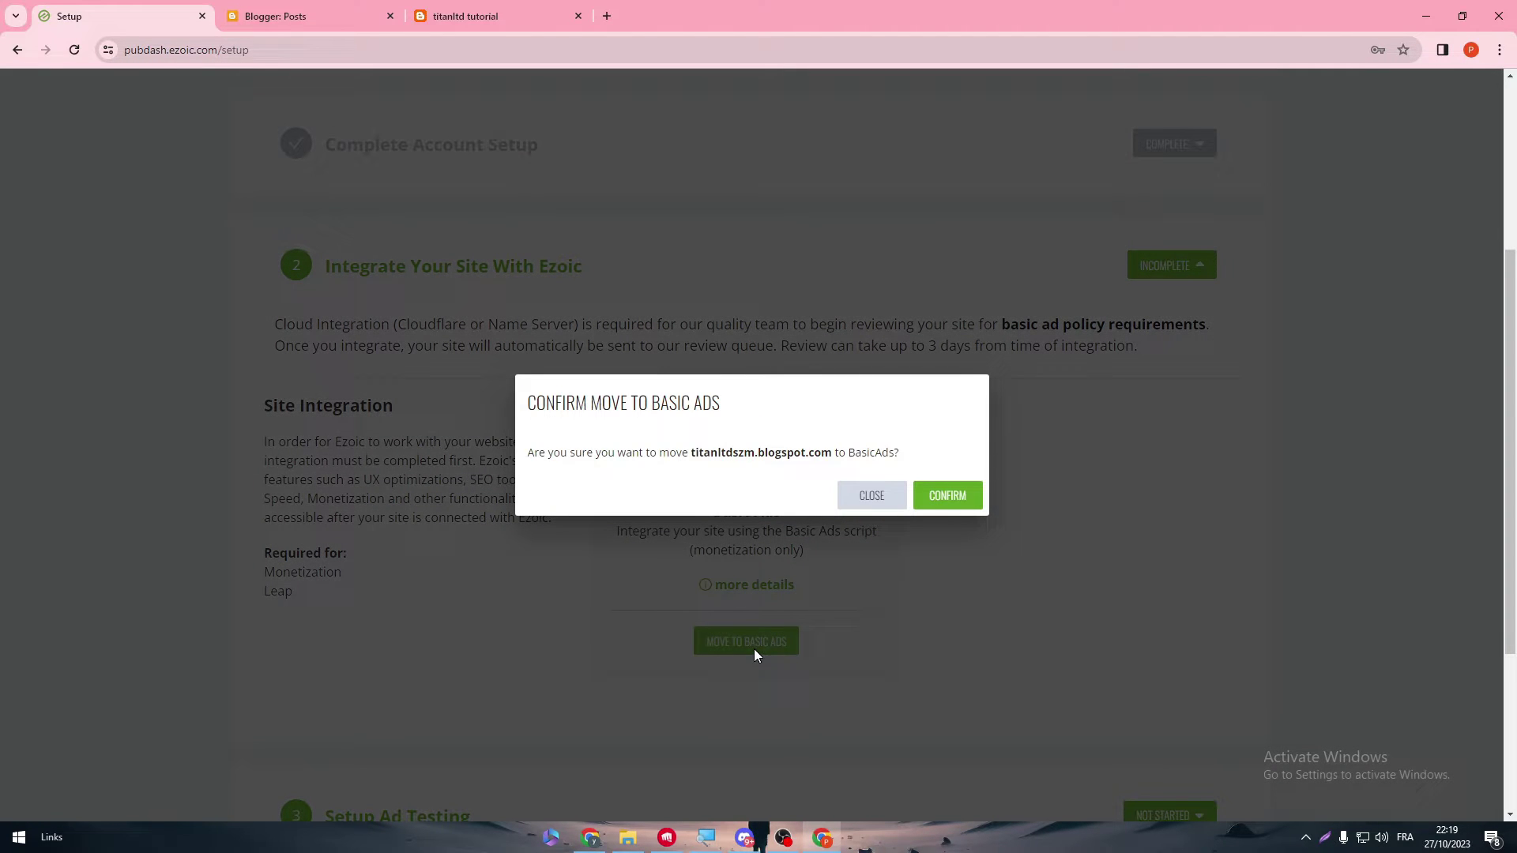
left_click(951, 509)
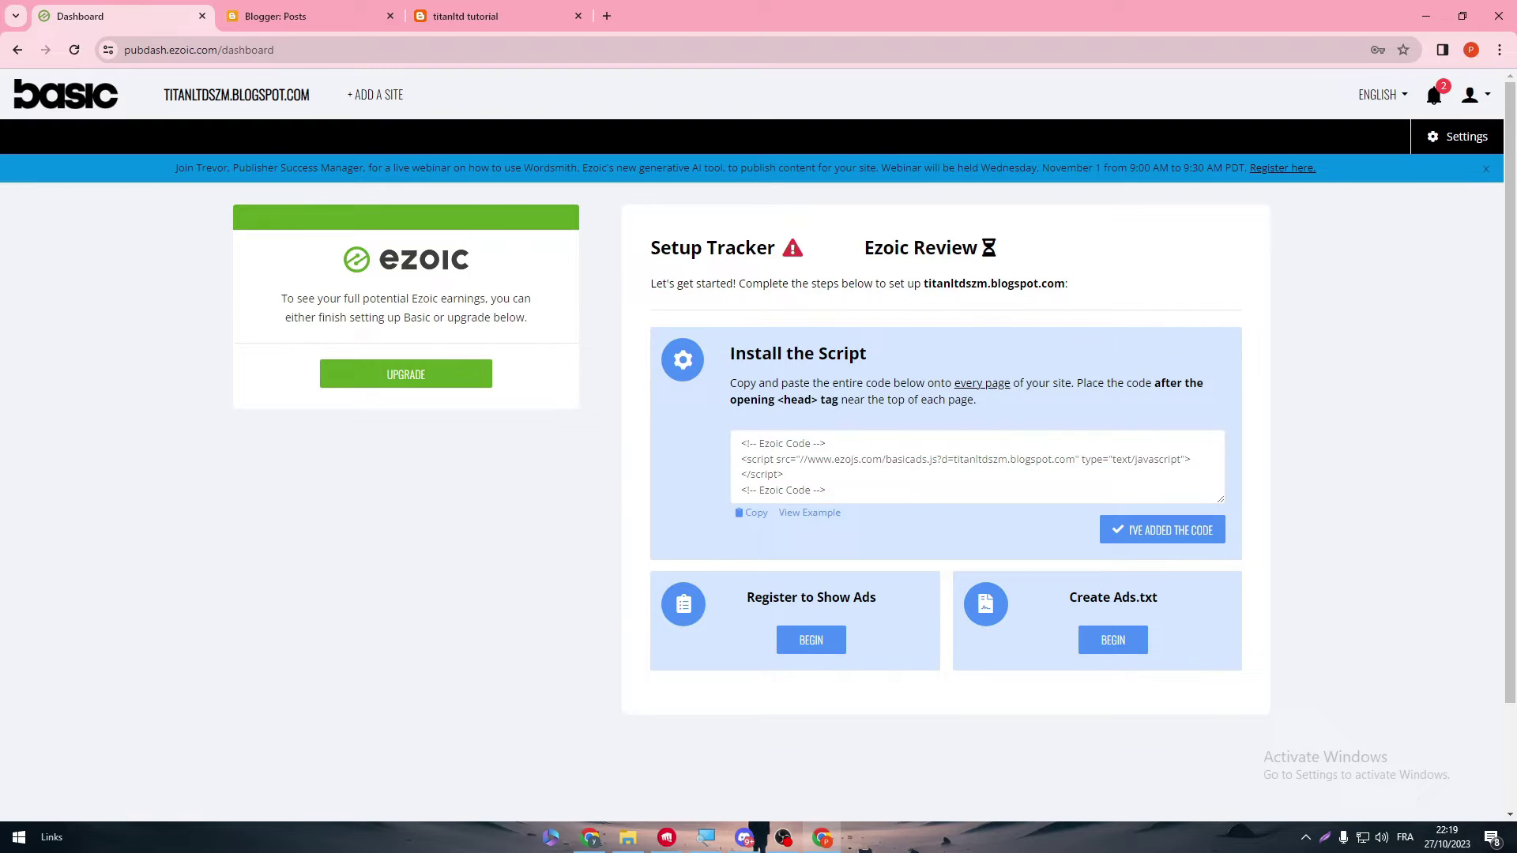
- Select all of the Ezoic Install the Script header code to copy it
left_click_drag(828, 491, 669, 433)
left_click(669, 433)
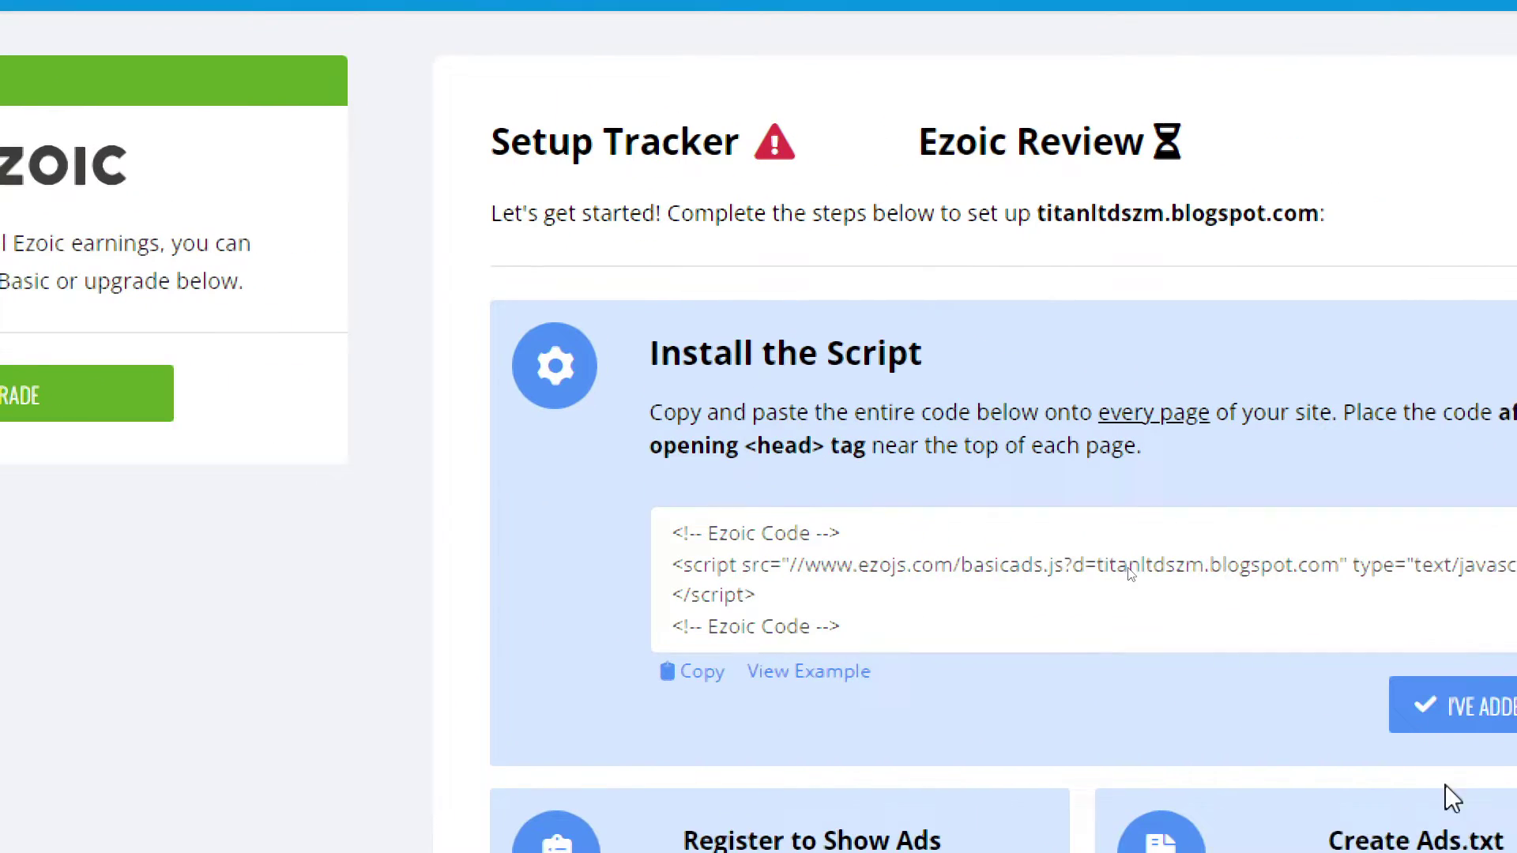
left_click_drag(491, 427, 787, 413)
left_click(882, 425)
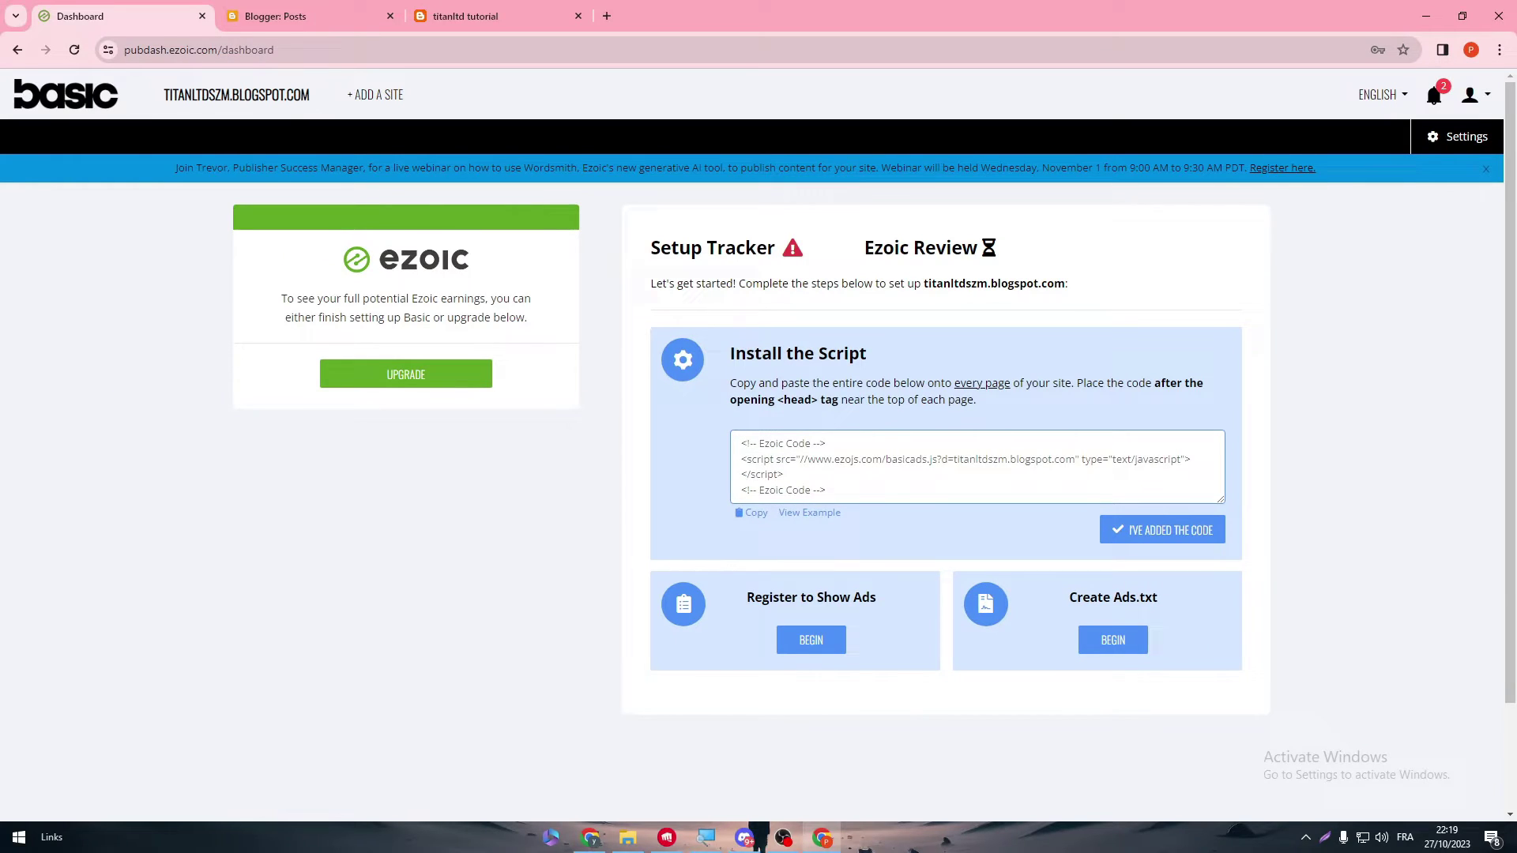
key("ctrl+a")
- Open the blog theme's Edit HTML editor from Blogger's Theme settings
left_click(558, 9)
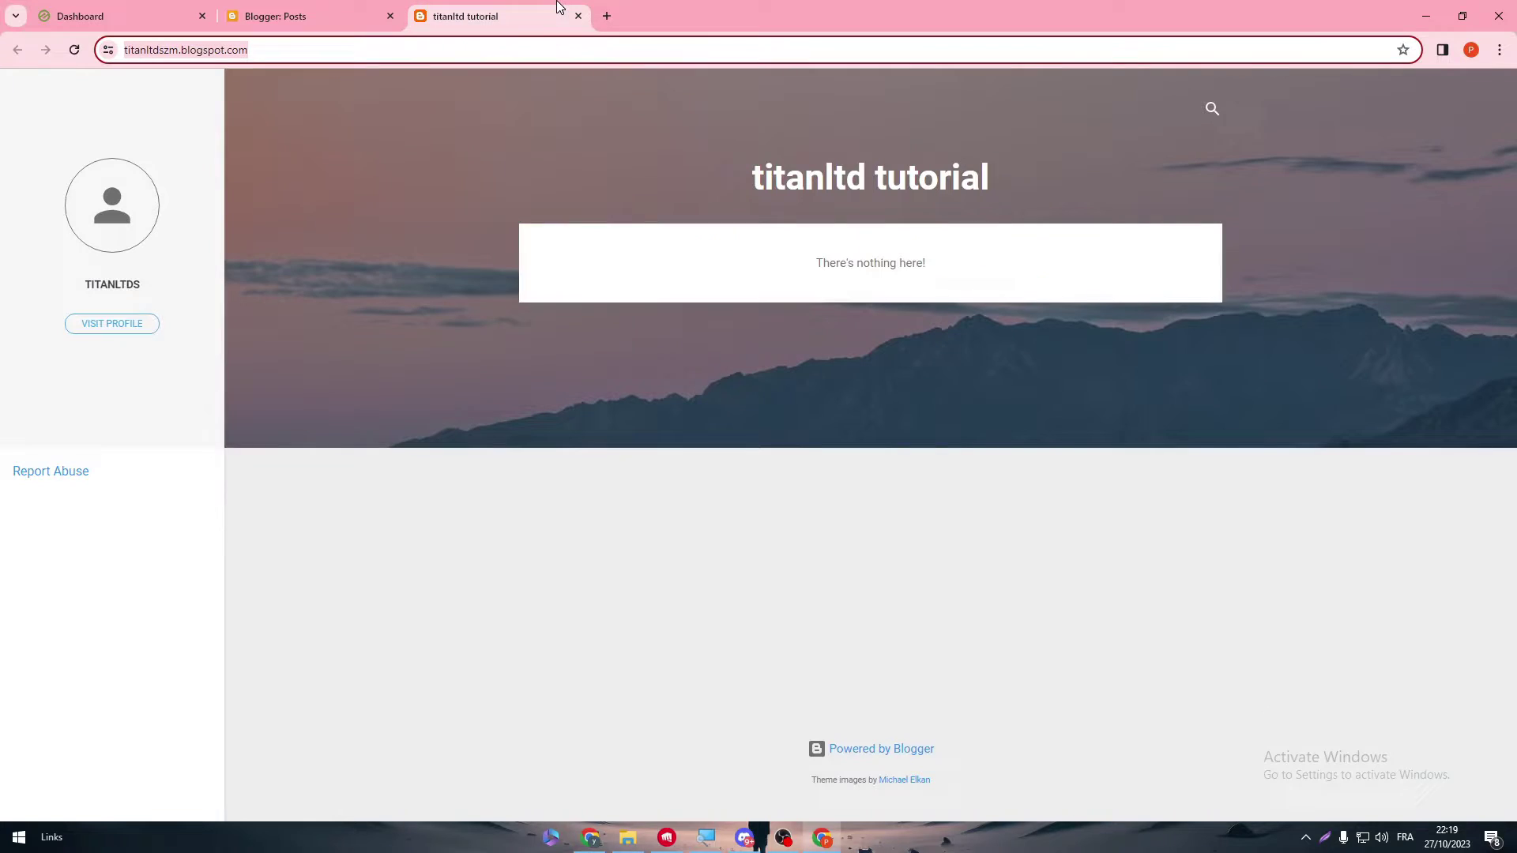
left_click(308, 16)
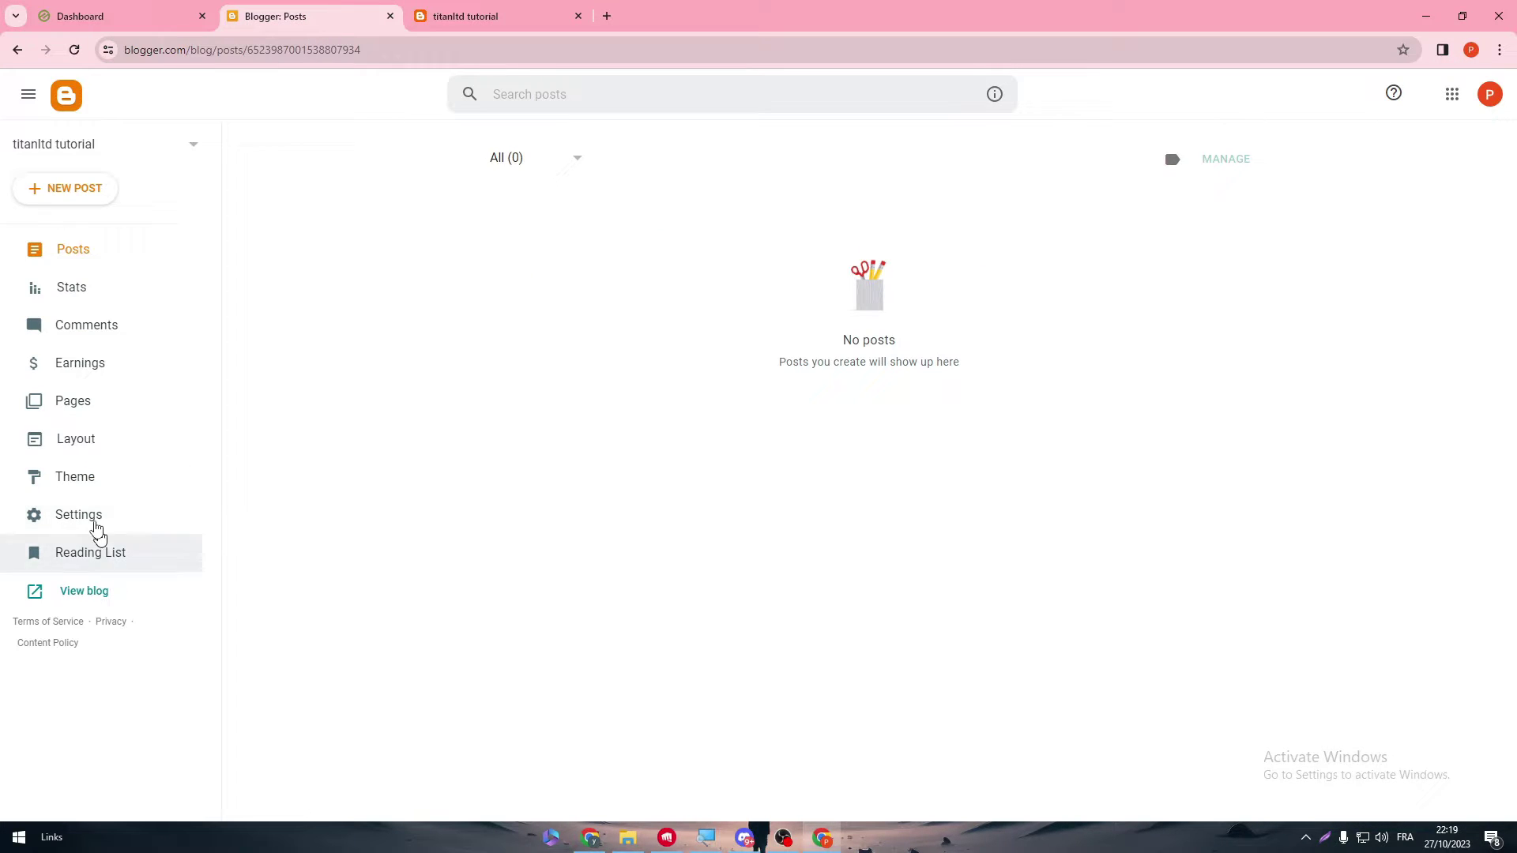
left_click(103, 477)
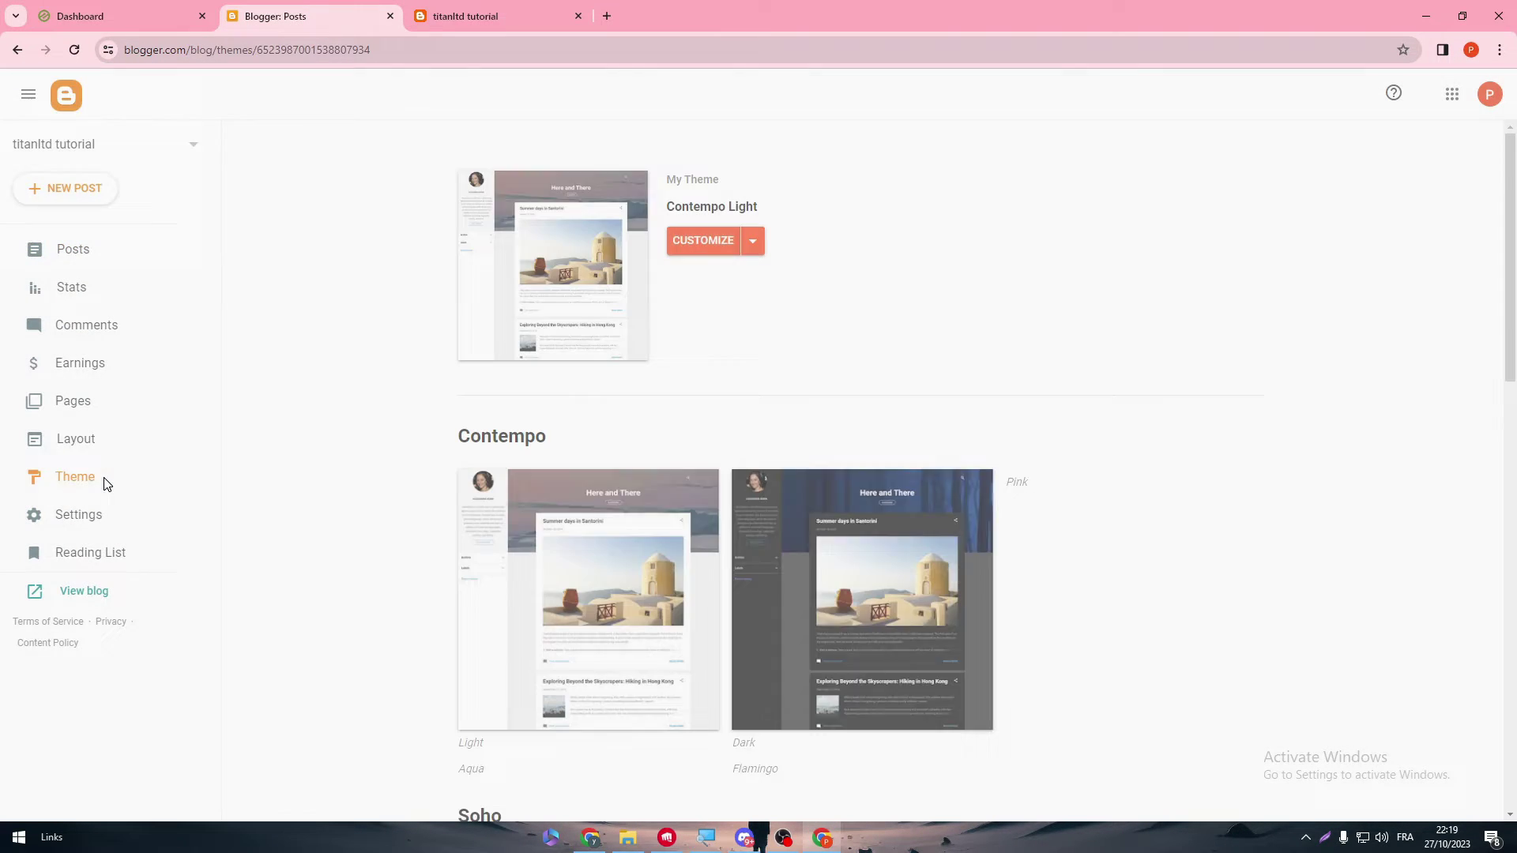
left_click(754, 241)
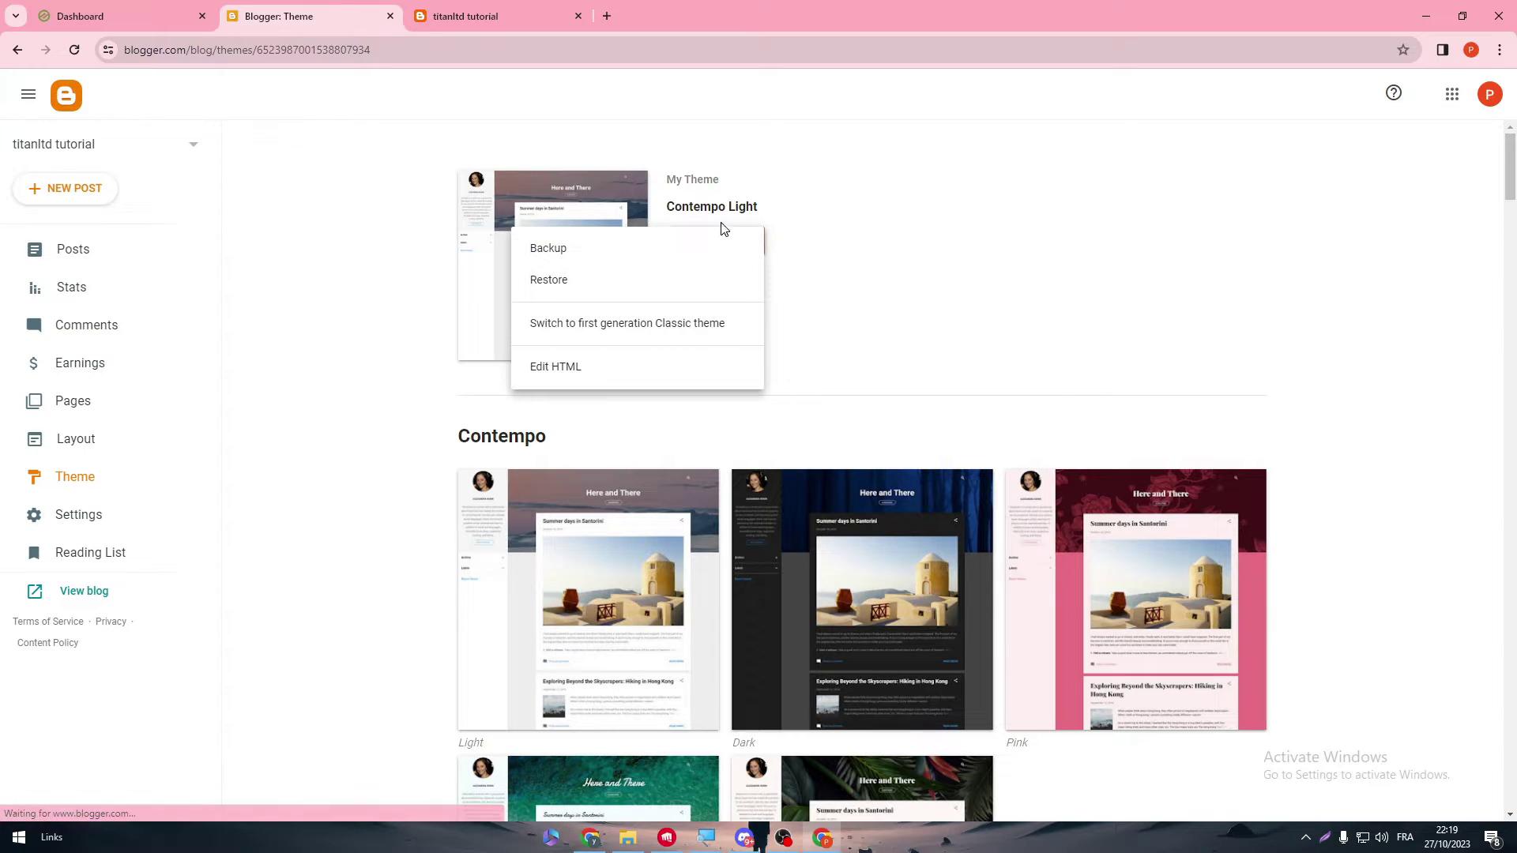
left_click(556, 372)
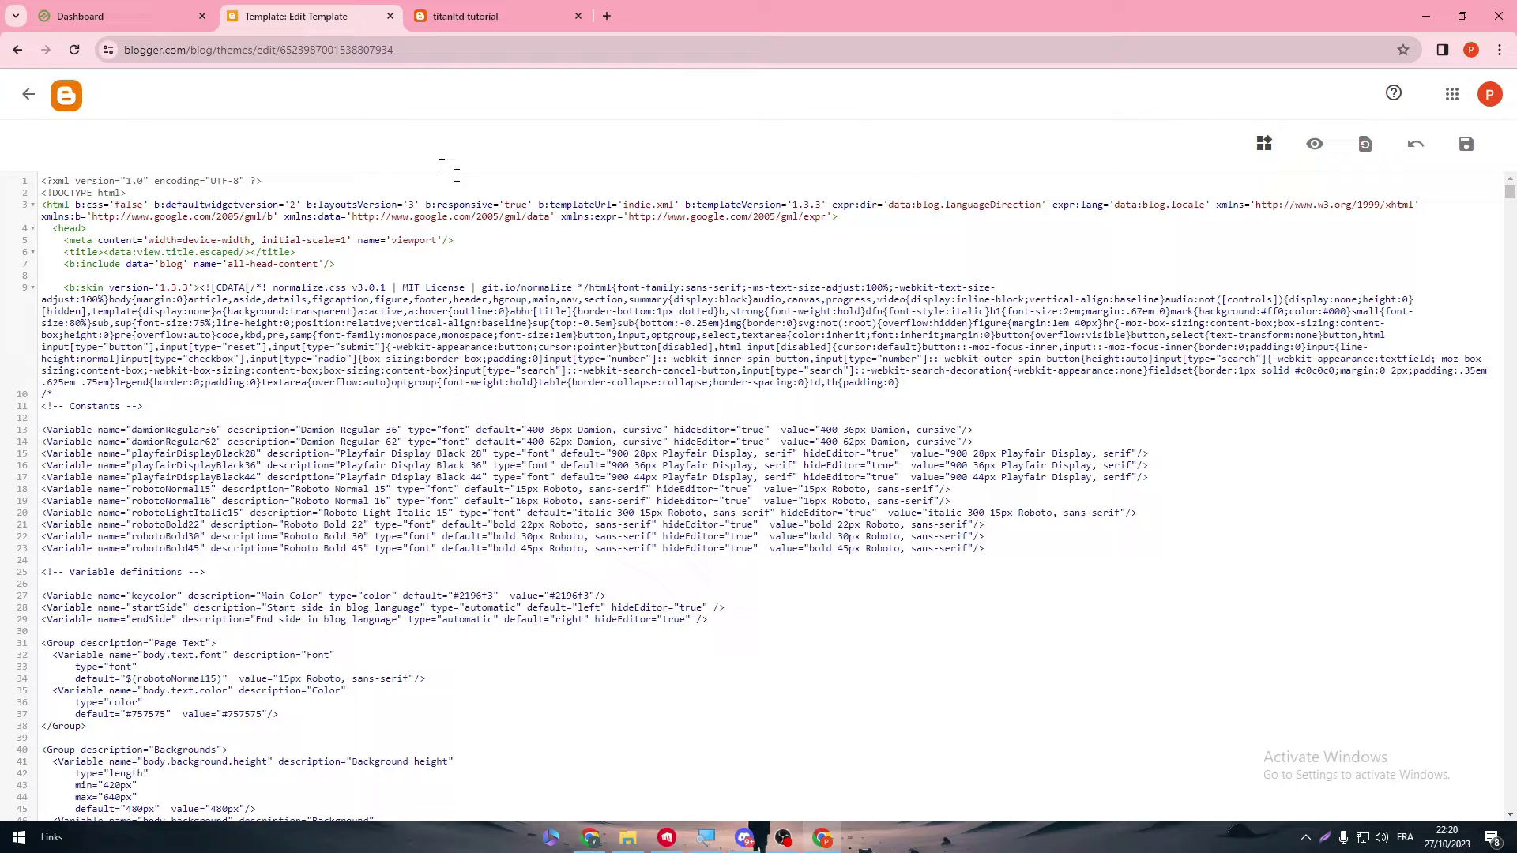
- Paste the Ezoic script on a new line after <head> and save the theme
left_click(119, 16)
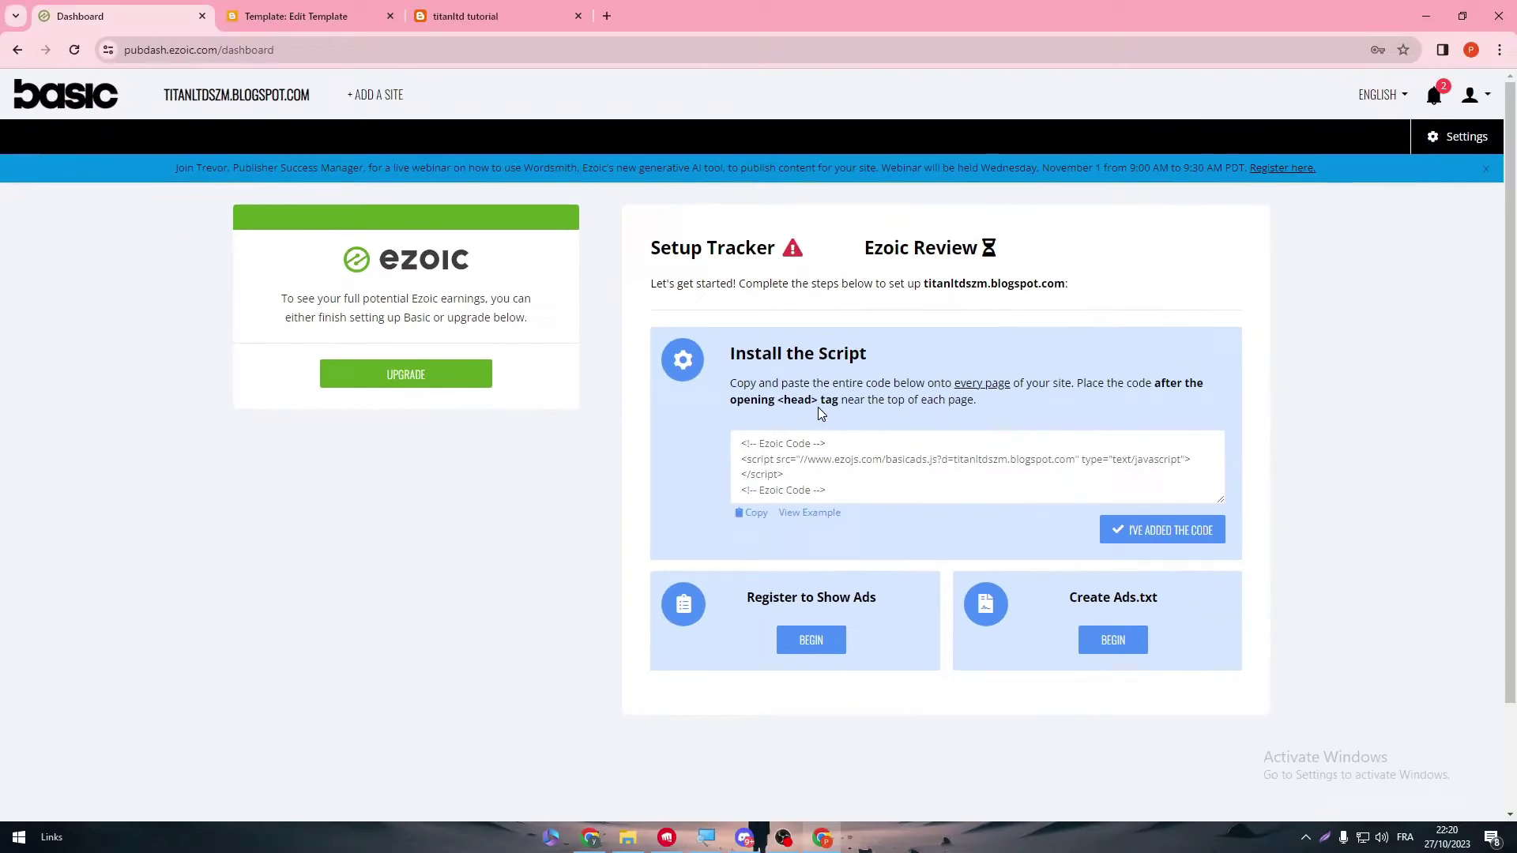
left_click(472, 9)
left_click(300, 16)
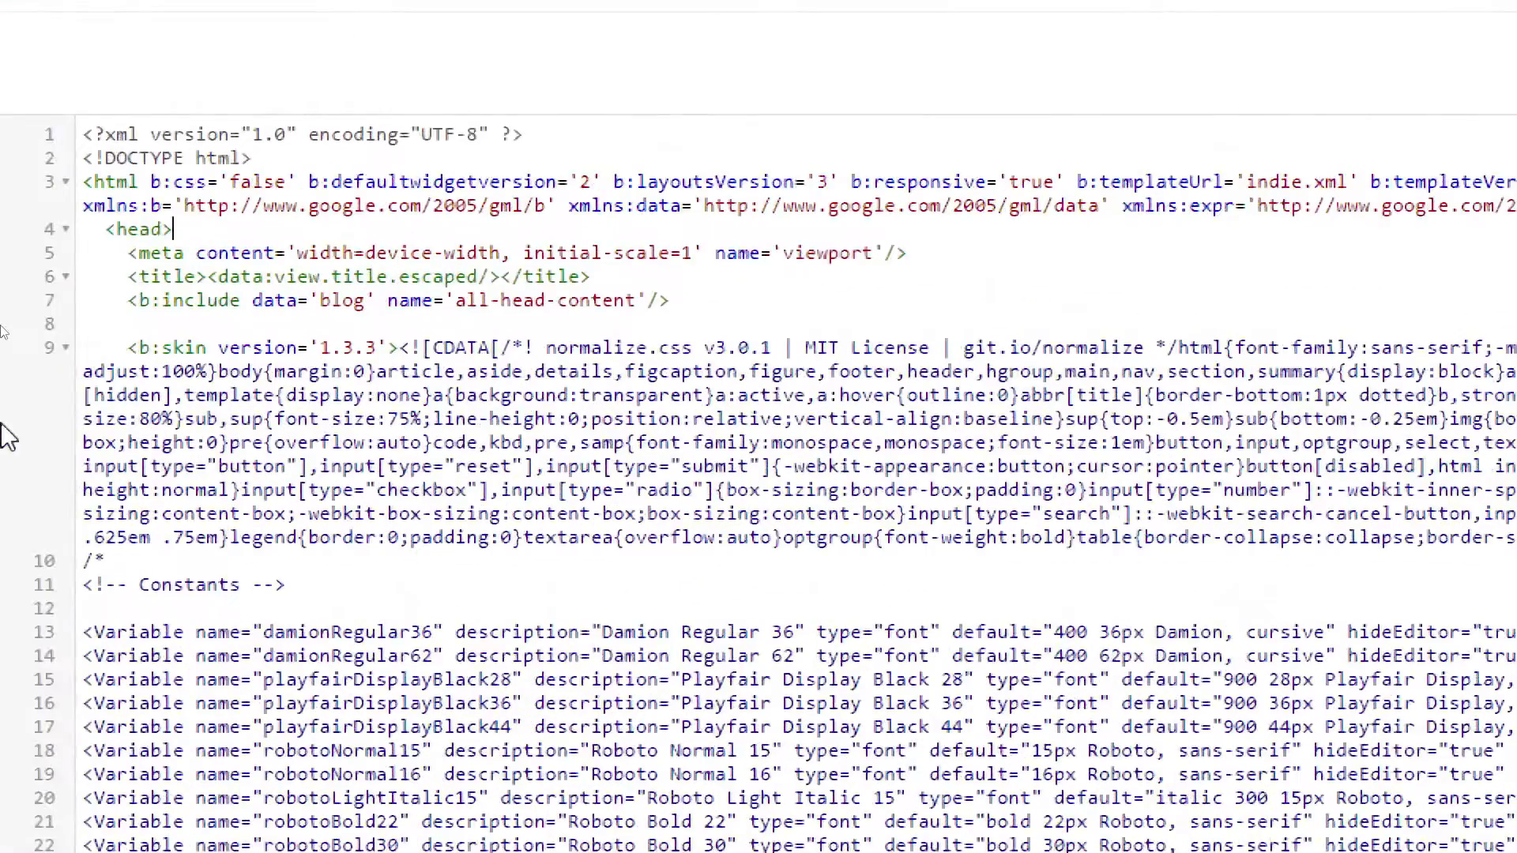
key("Return")
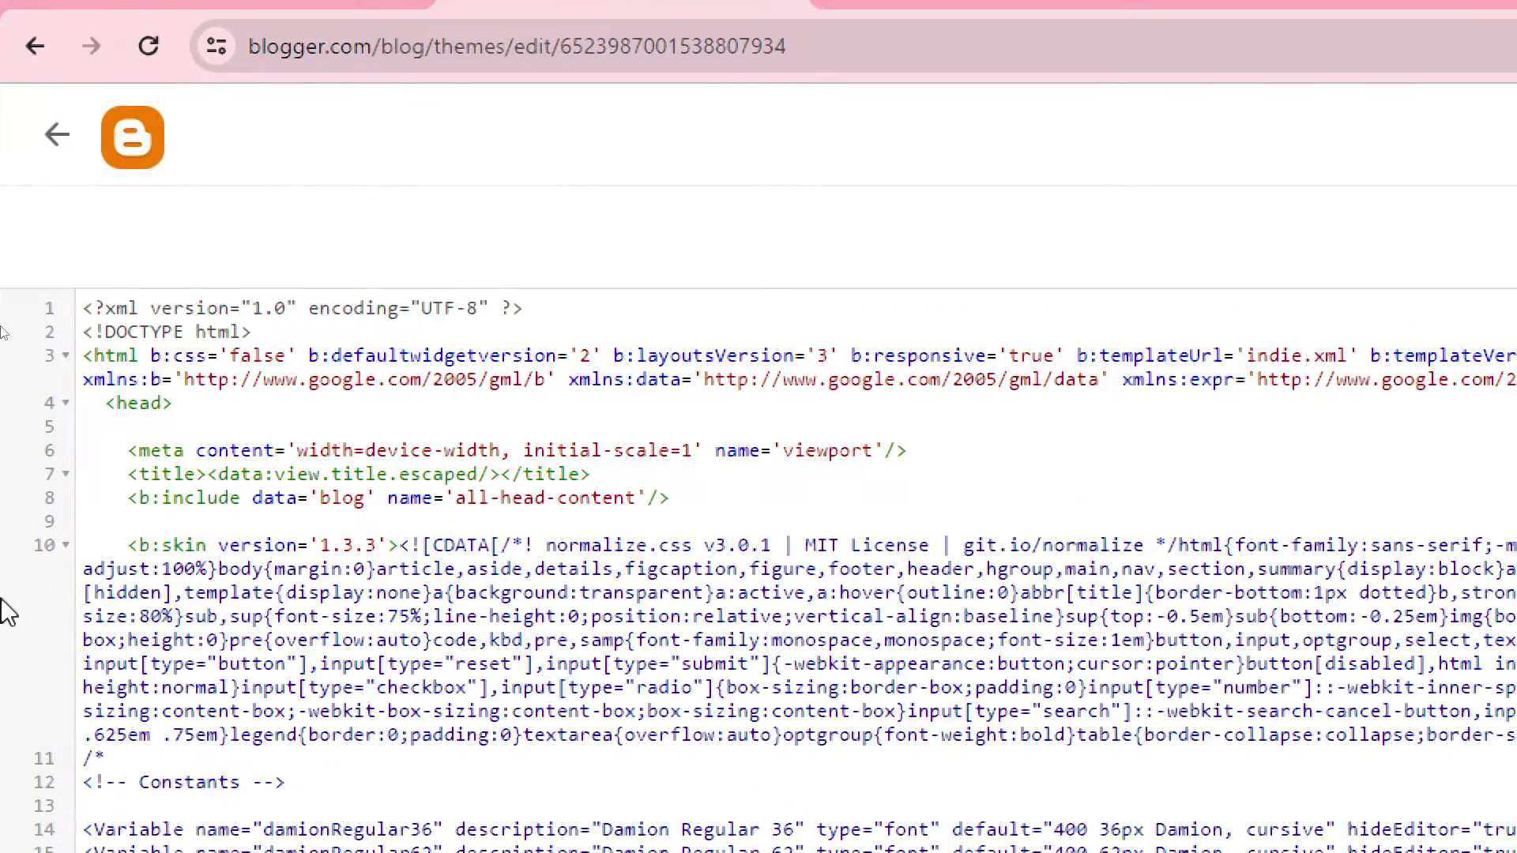
type("<!-- Ezoic Code --> <script src=\"//www.ezojs.com/basicads.js?d=titanltdszm.blogspot.com\" type=\"text/javascript\"></script> <!-- Ezoic Code -->")
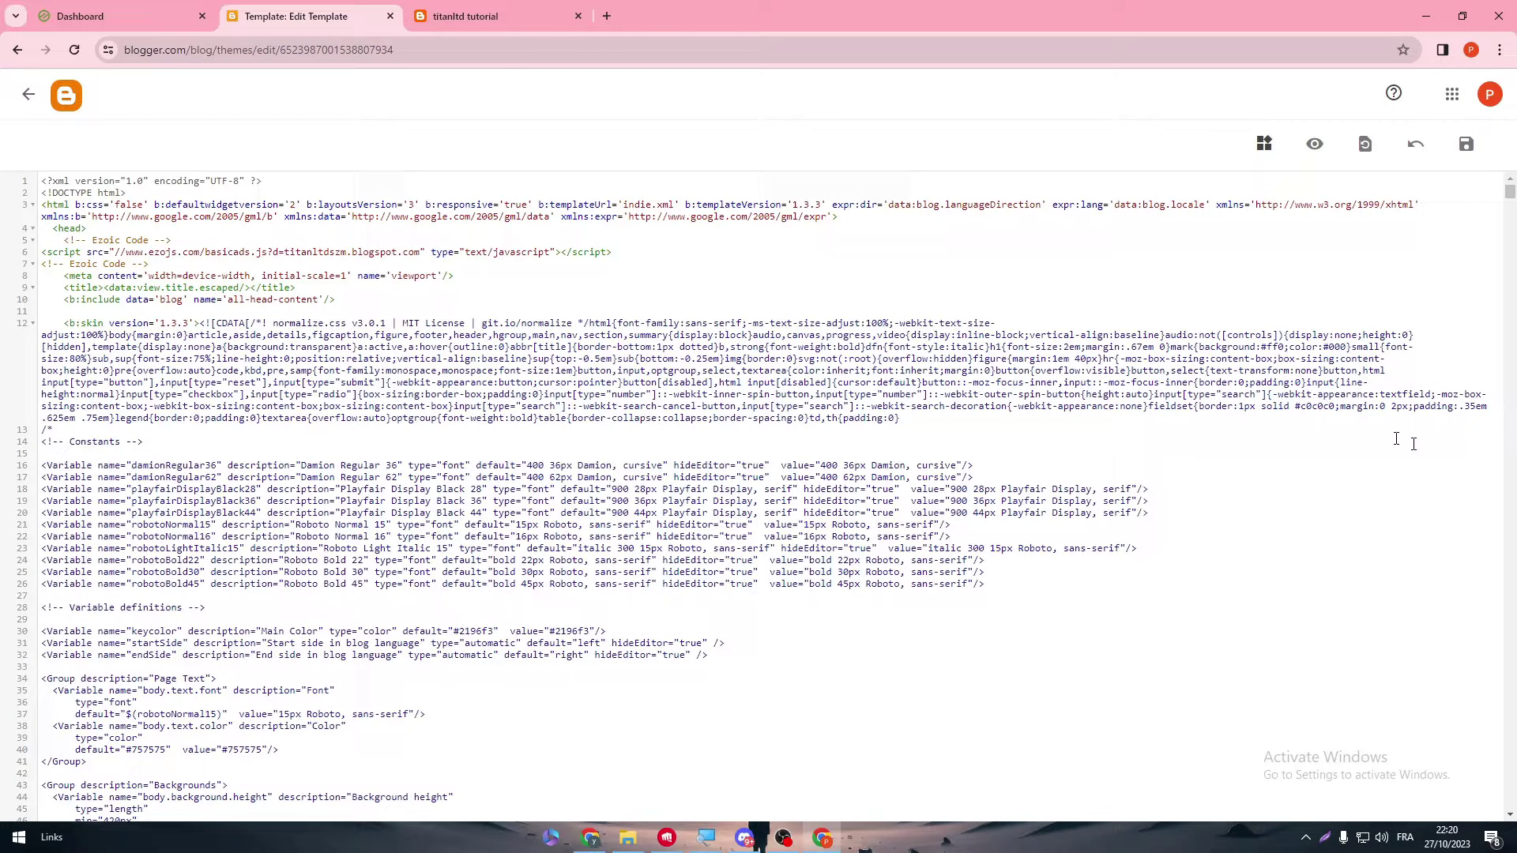
left_click(1466, 143)
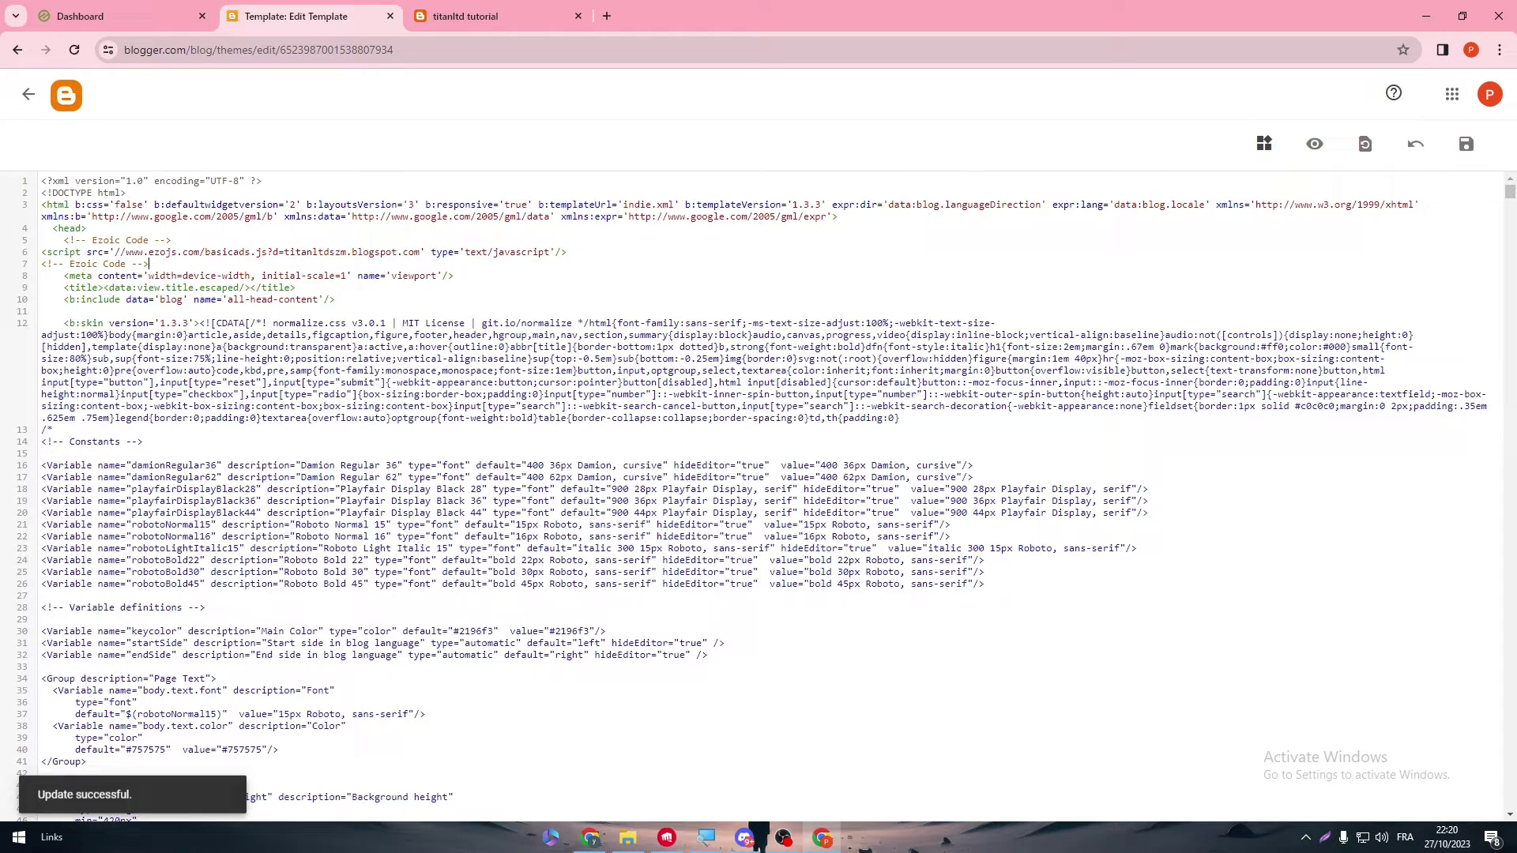
left_click(150, 15)
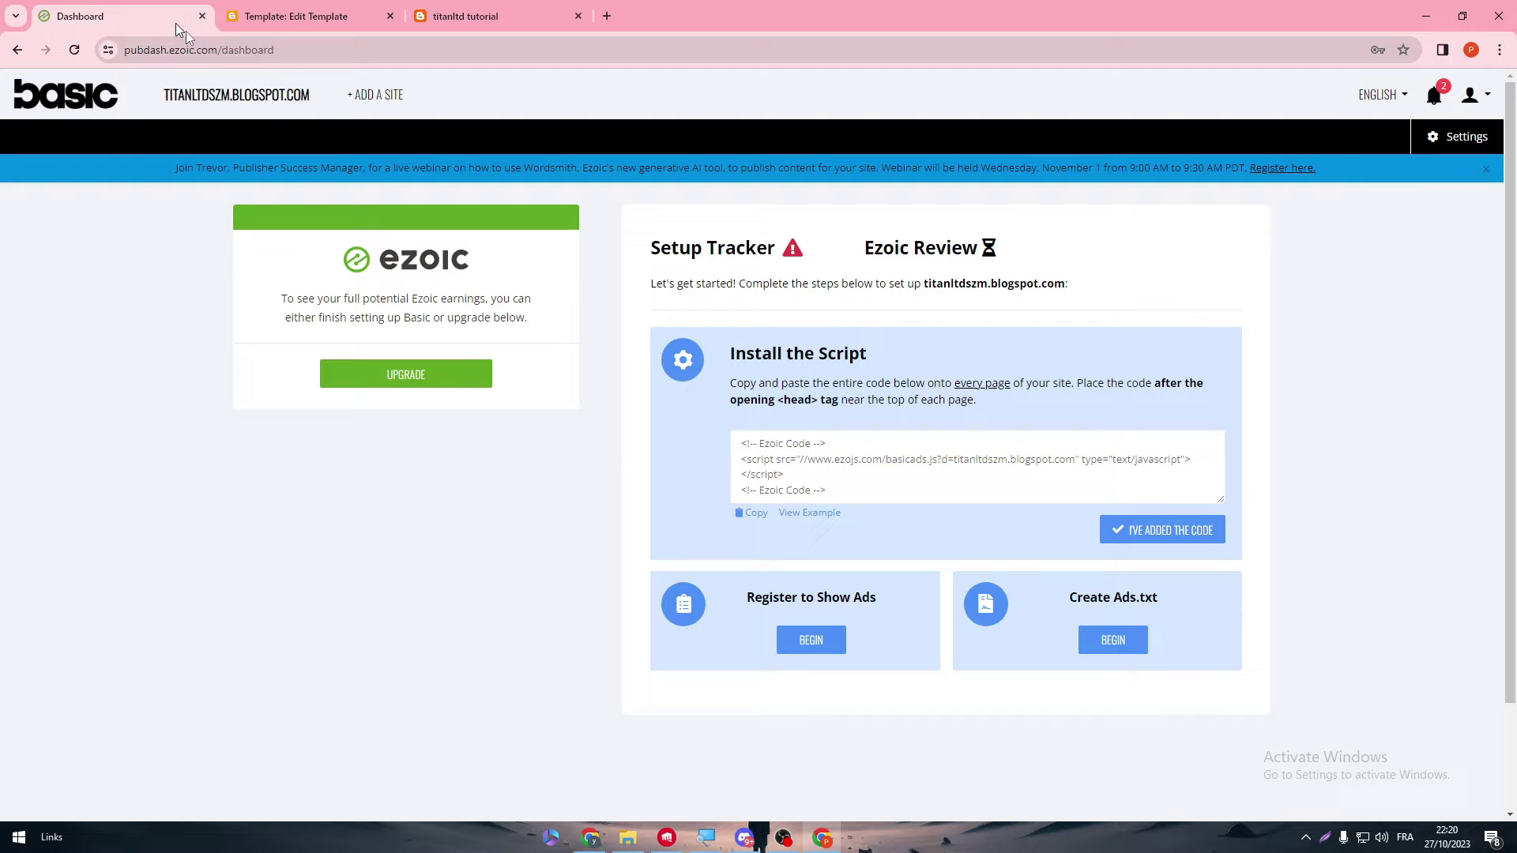
- Confirm "I've added the code" in Ezoic until the Script Installed! heading appears
left_click(1162, 548)
left_click(1131, 534)
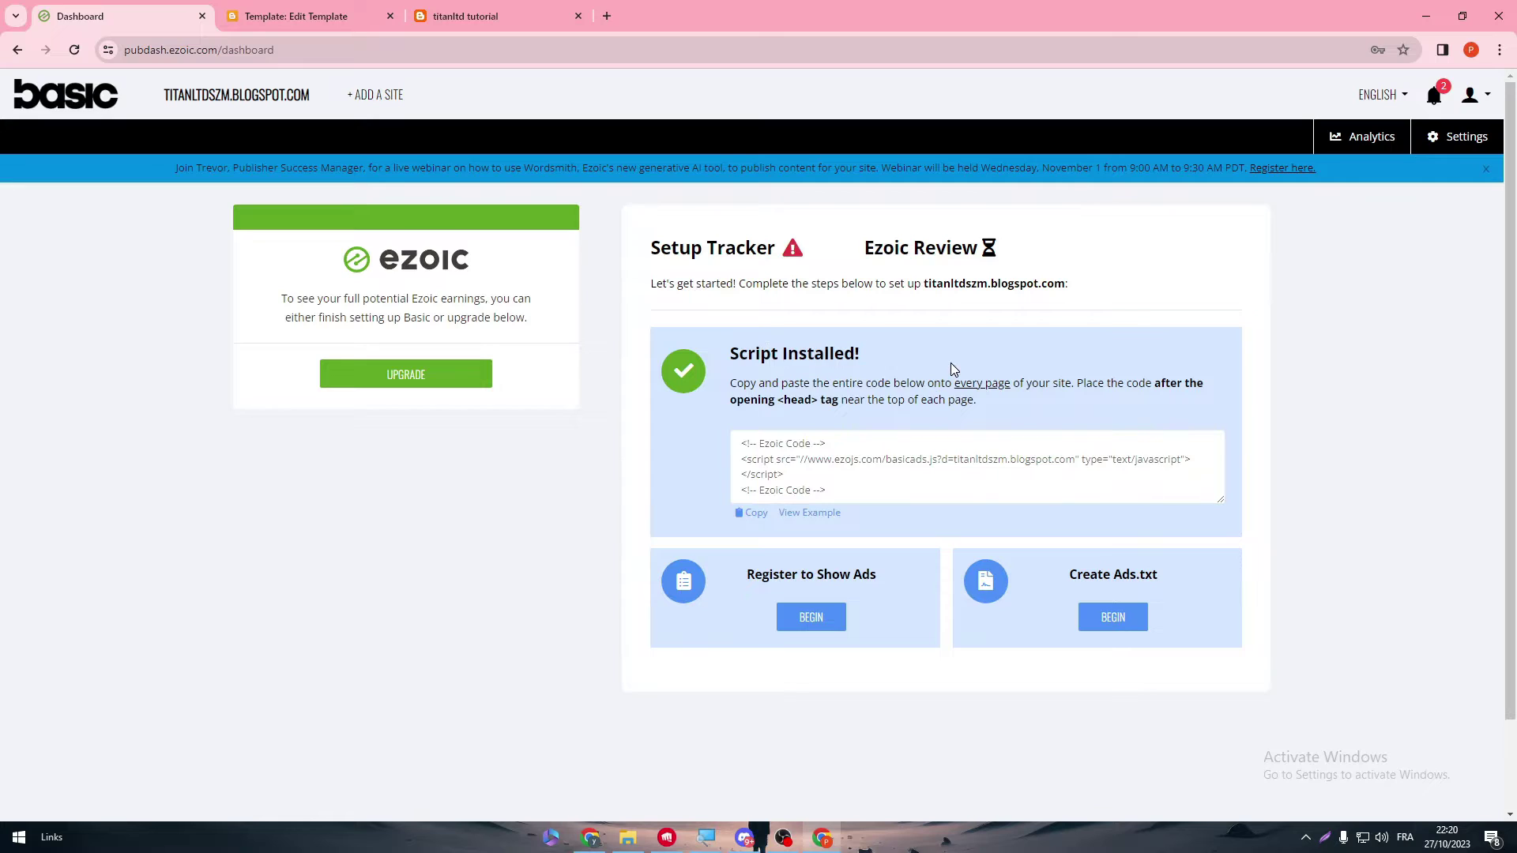
triple_click(773, 350)
left_click(772, 350)
triple_click(731, 351)
left_click(850, 355)
- Begin Register to Show Ads and answer NO to having an existing Ad Manager account
left_click(810, 617)
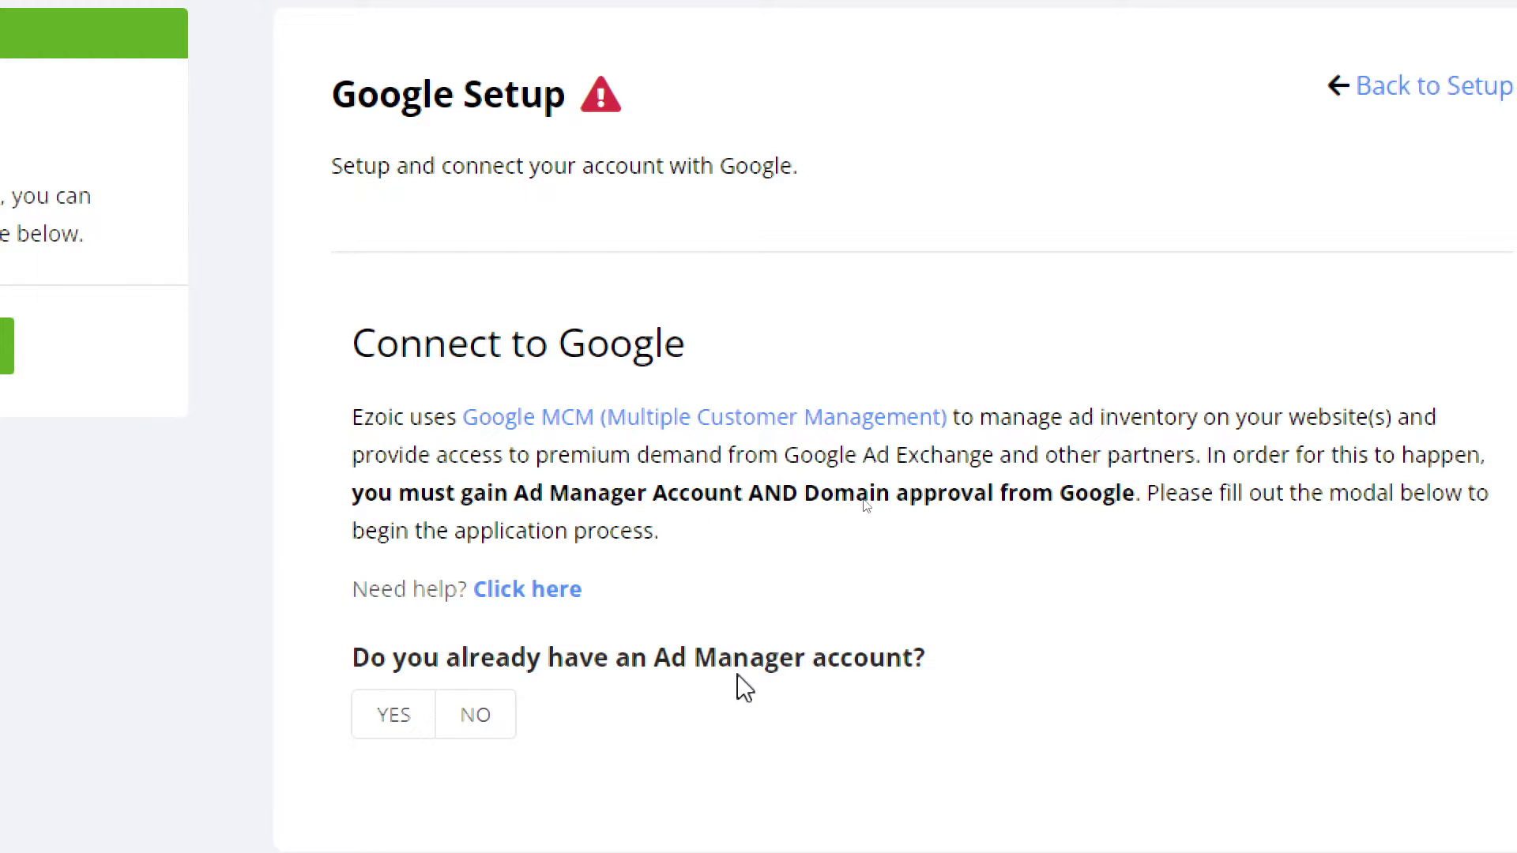
left_click(476, 715)
scroll(692, 762, "down", 5)
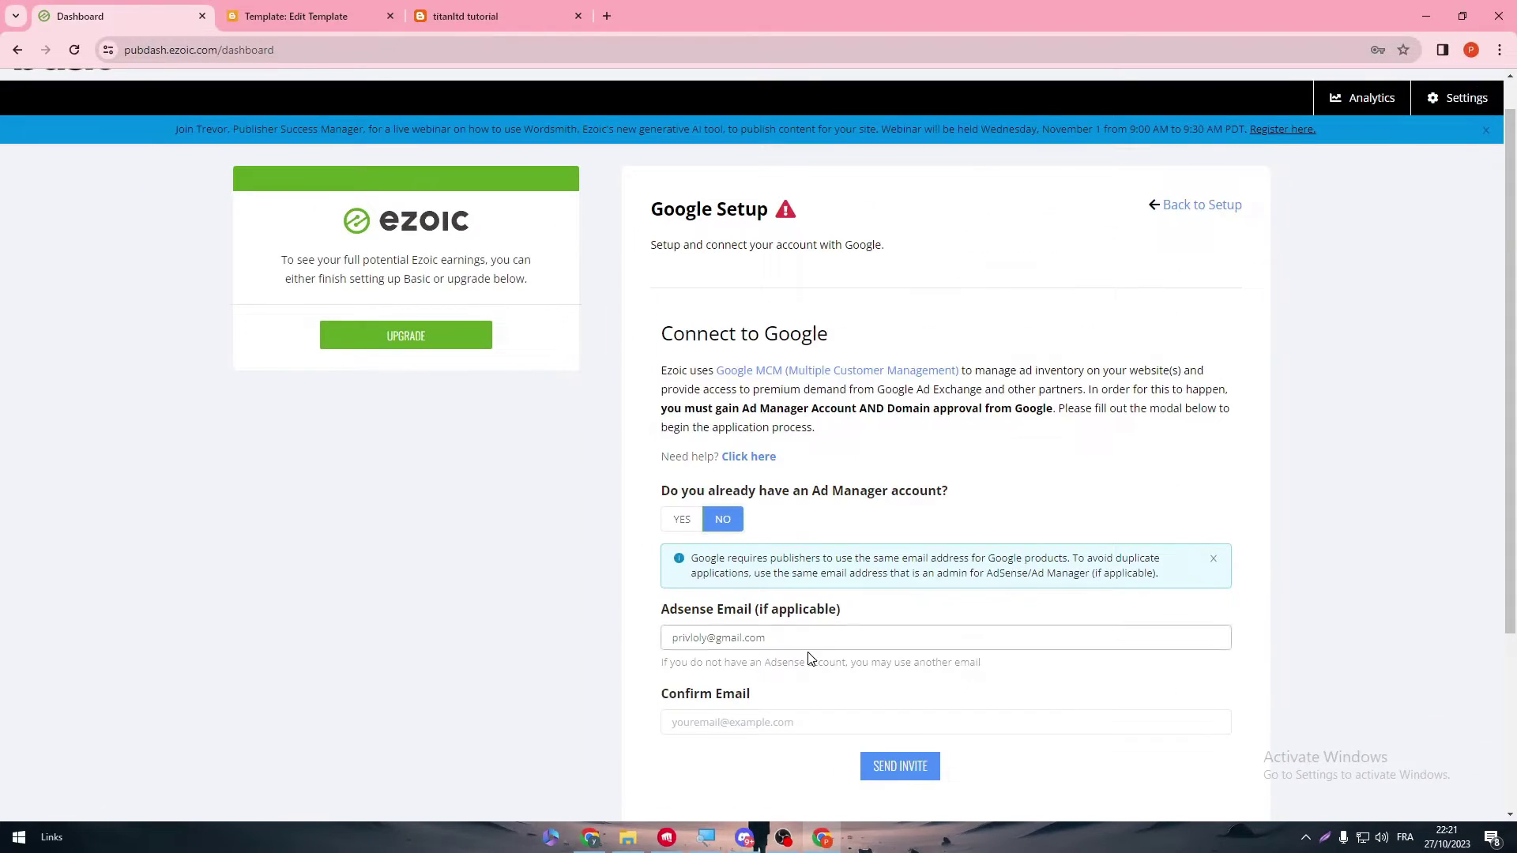
- Enter the AdSense account e-mail in Confirm Email and send the Google invite
left_click(575, 749)
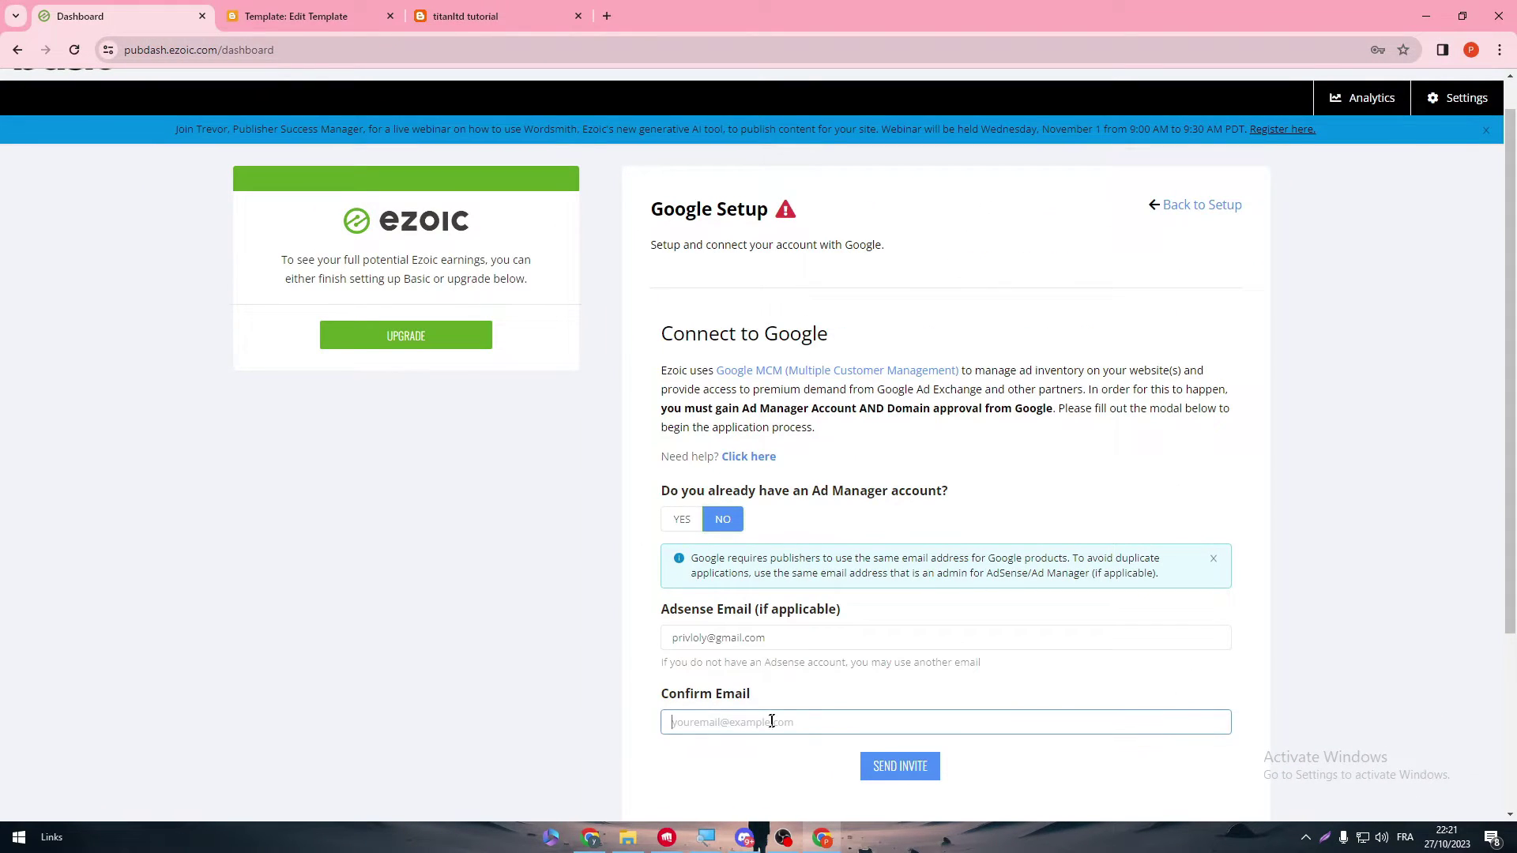
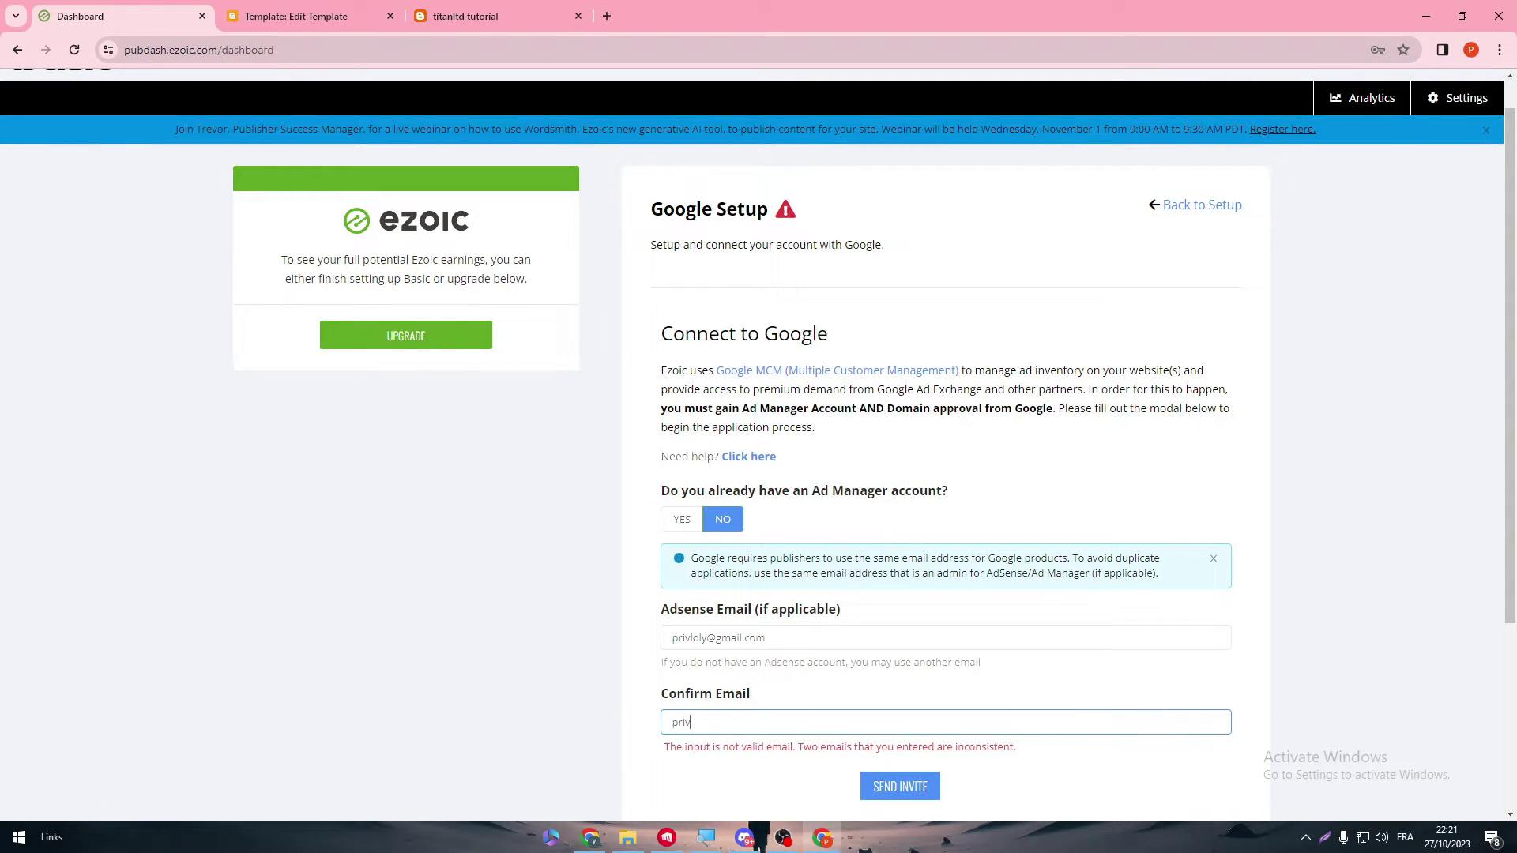
left_click(875, 765)
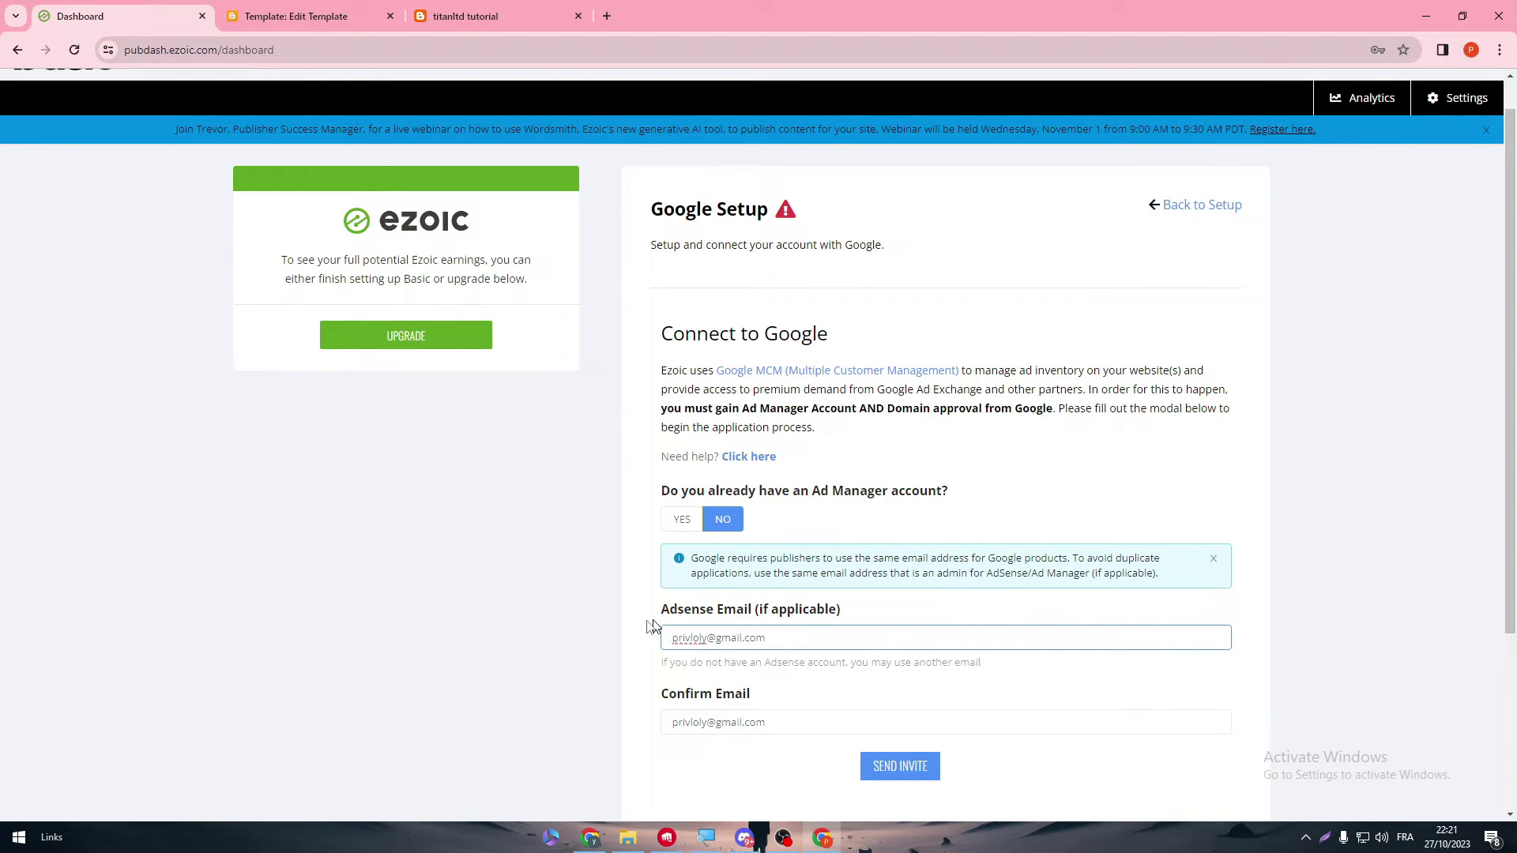
left_click_drag(786, 612, 882, 617)
left_click(761, 606)
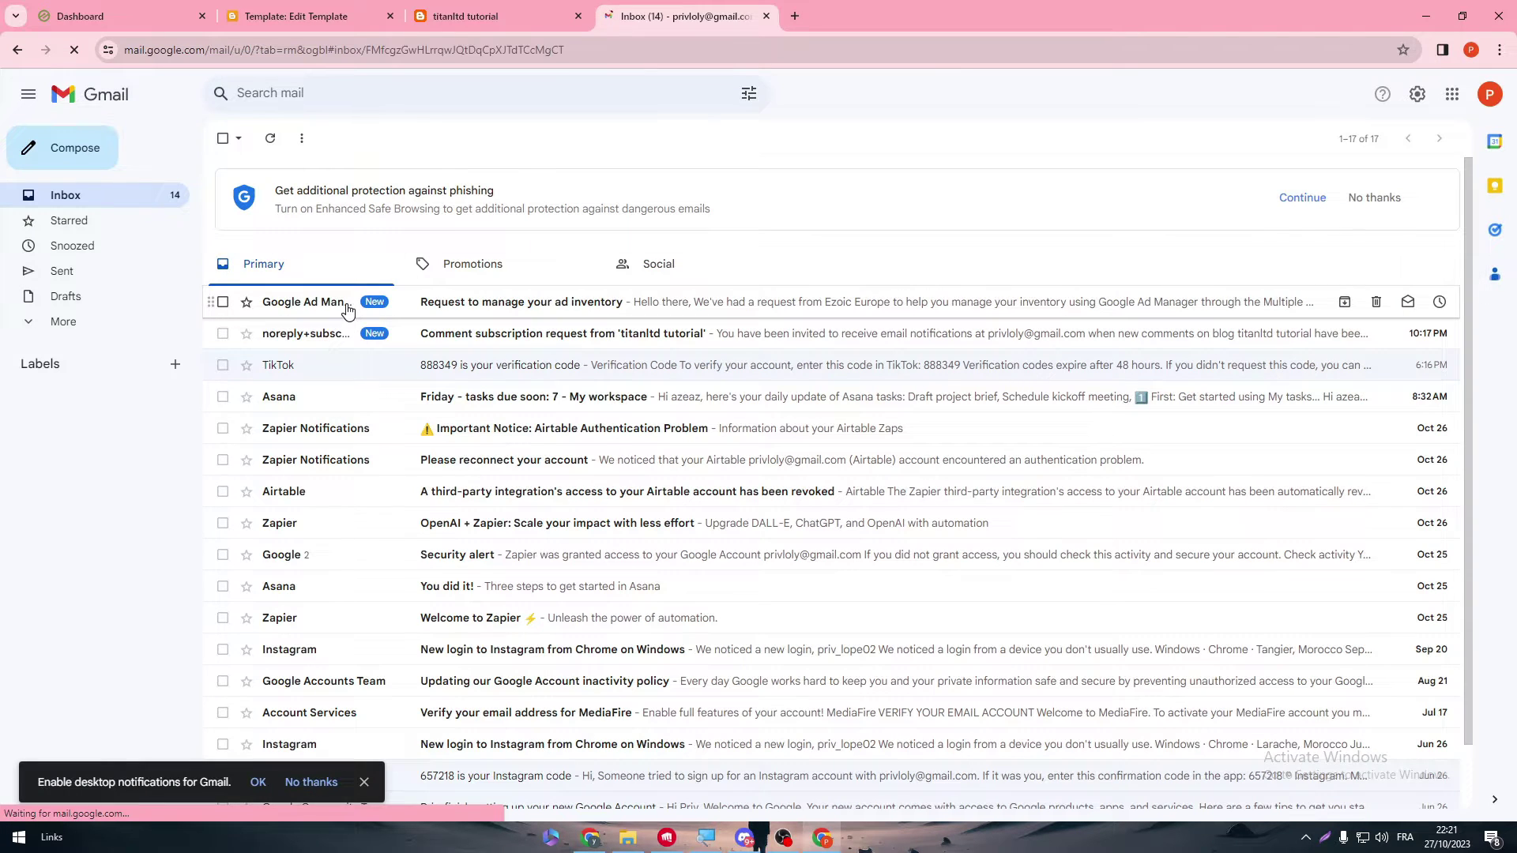
- Open the 'Request to manage your ad inventory' email, view the request, and read the Ezoic Europe details
left_click(344, 305)
left_click(304, 474)
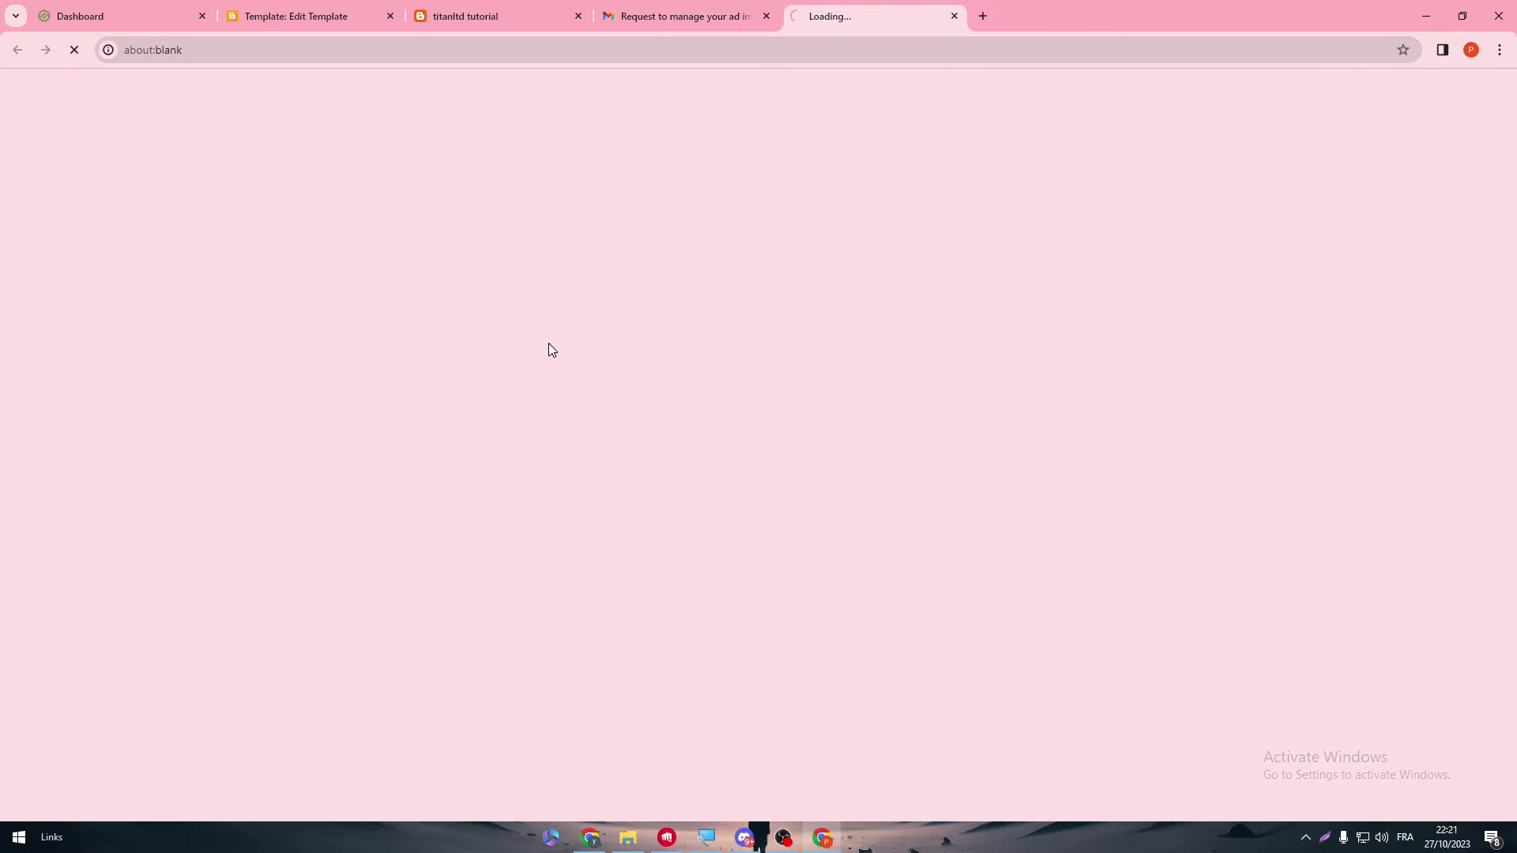
left_click(700, 19)
left_click_drag(289, 347, 377, 375)
left_click(380, 372)
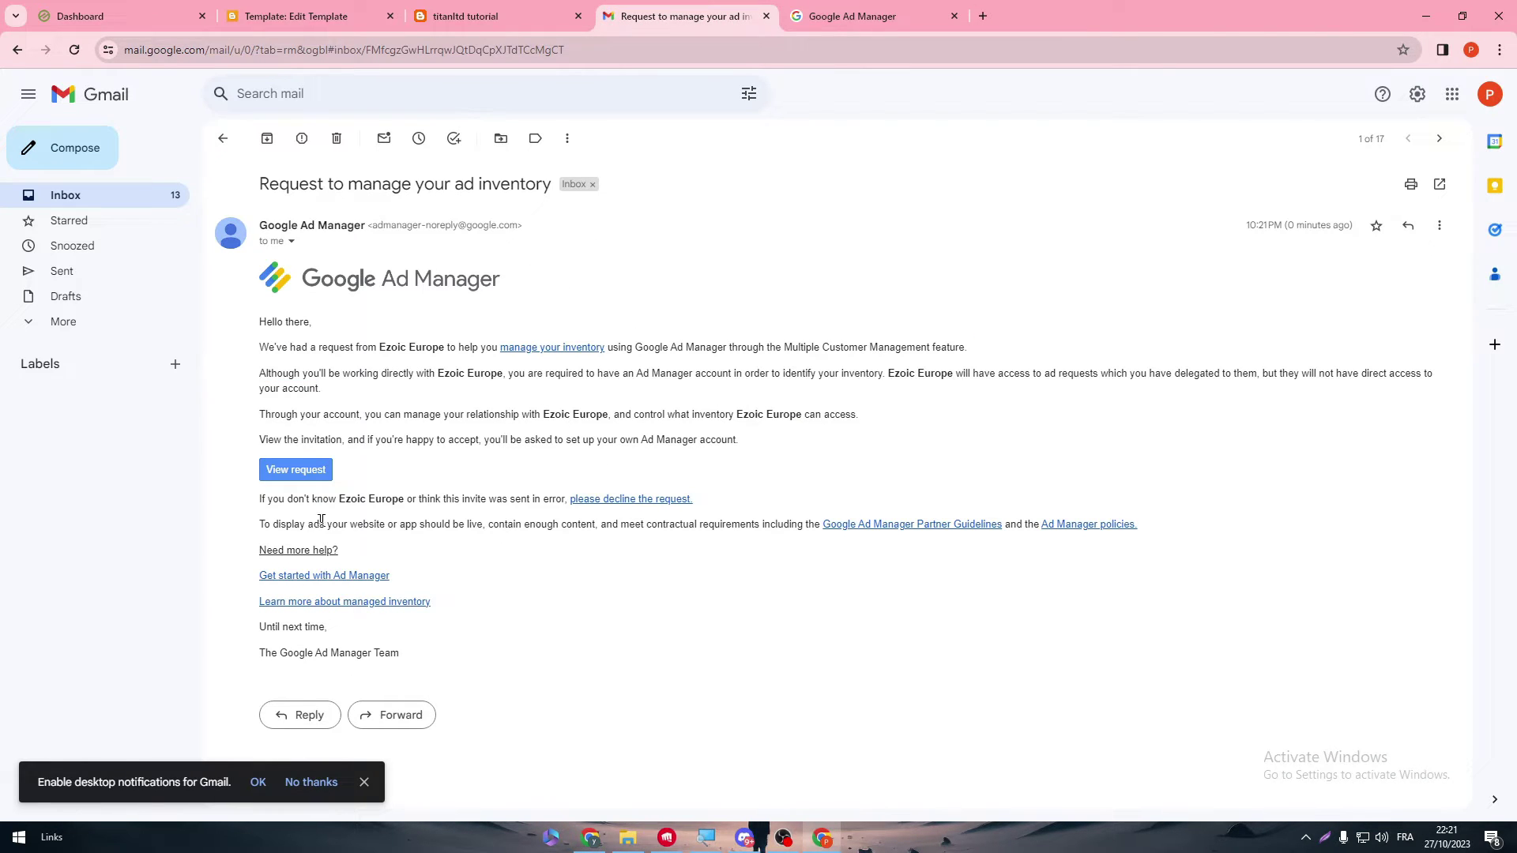
left_click_drag(279, 519, 360, 511)
left_click(371, 505)
- Continue the Google Ad Manager sign-in and submit the account password
left_click(822, 14)
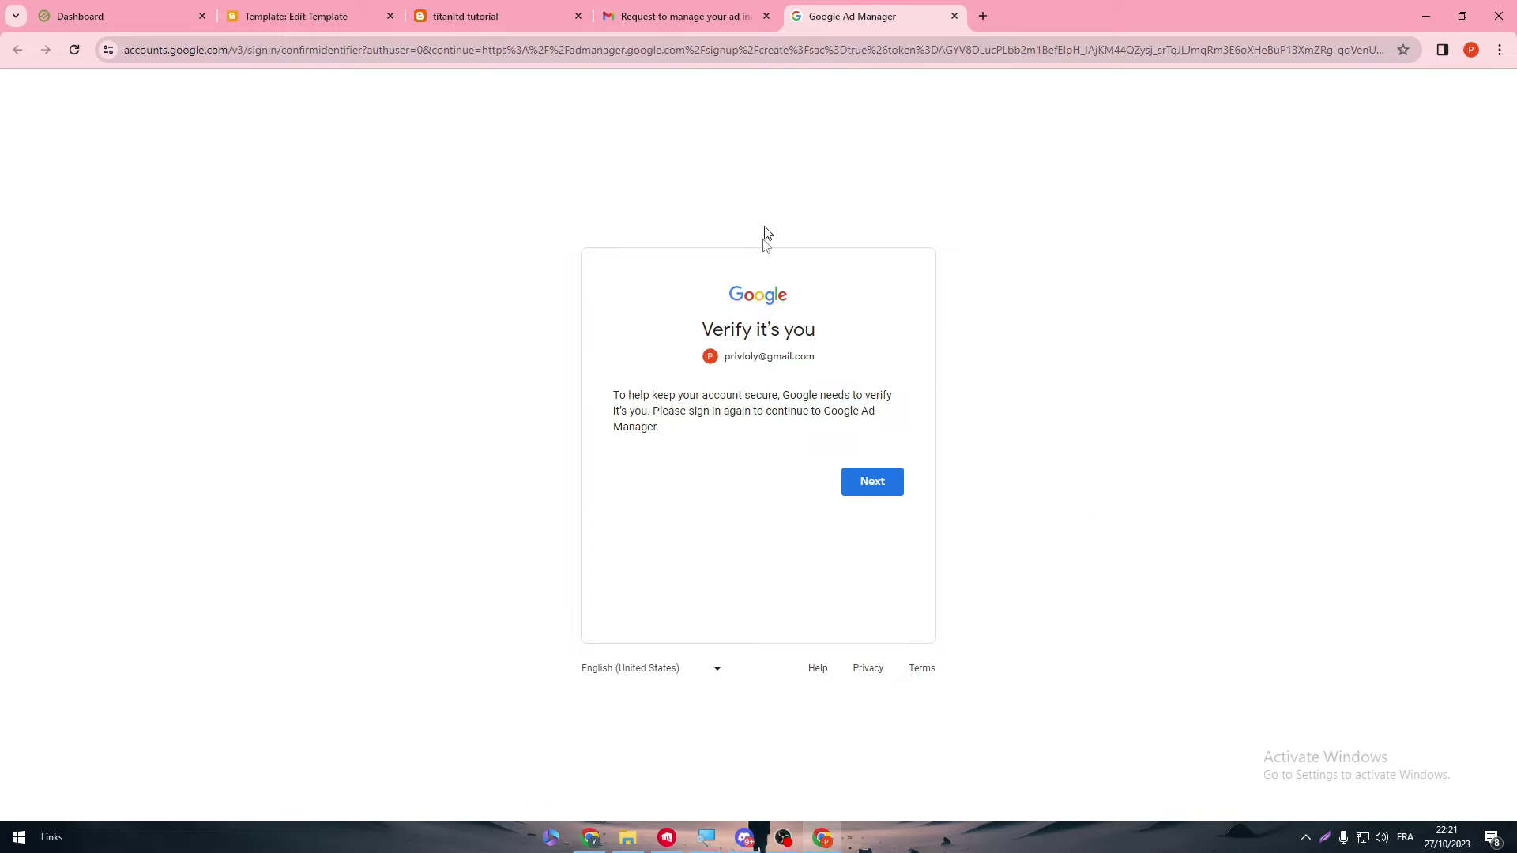
left_click(869, 498)
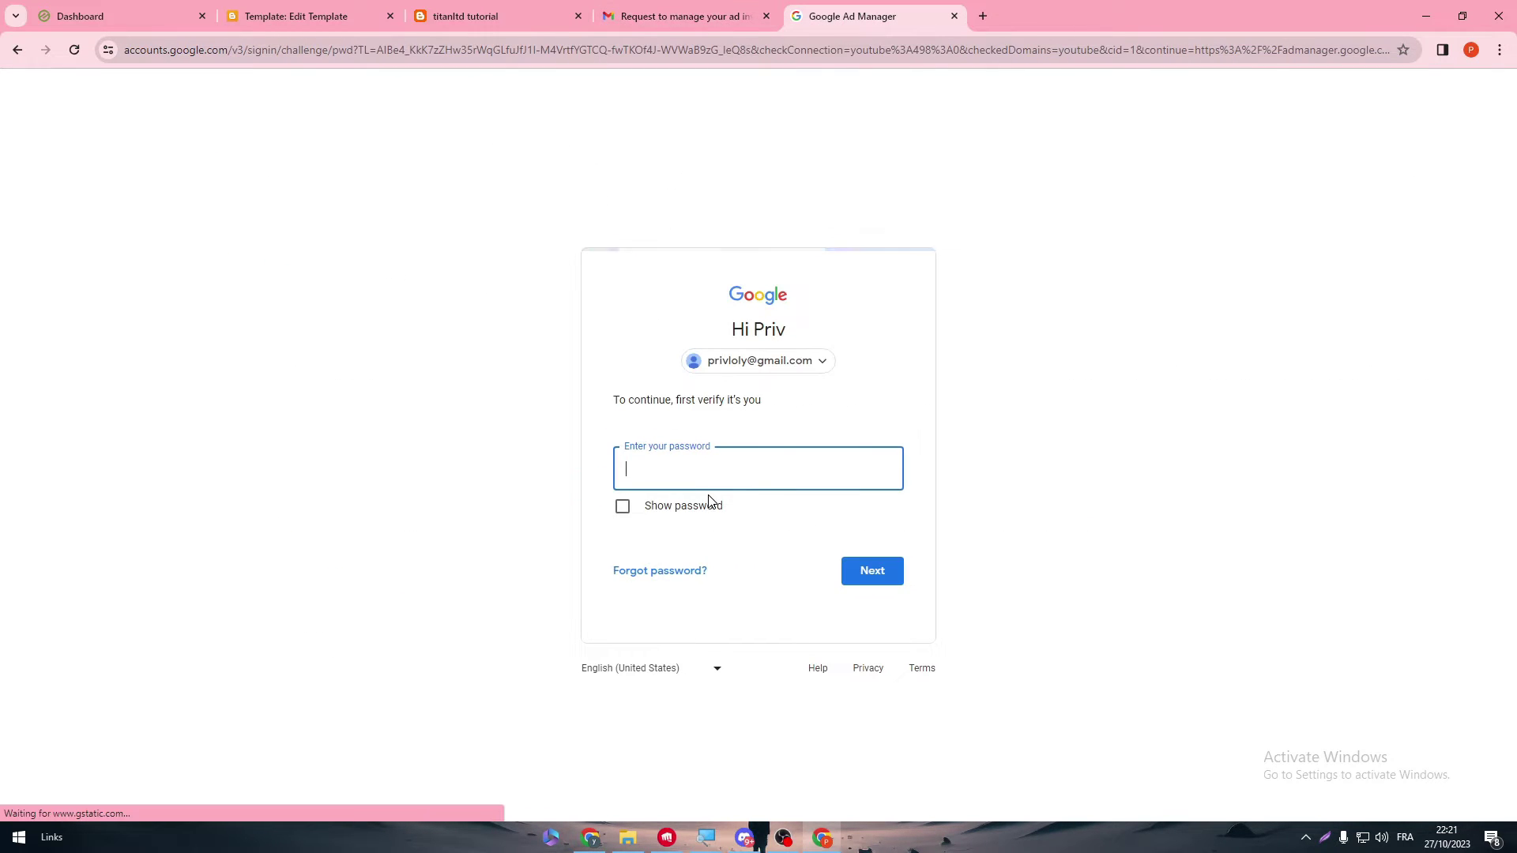
type("•••••••")
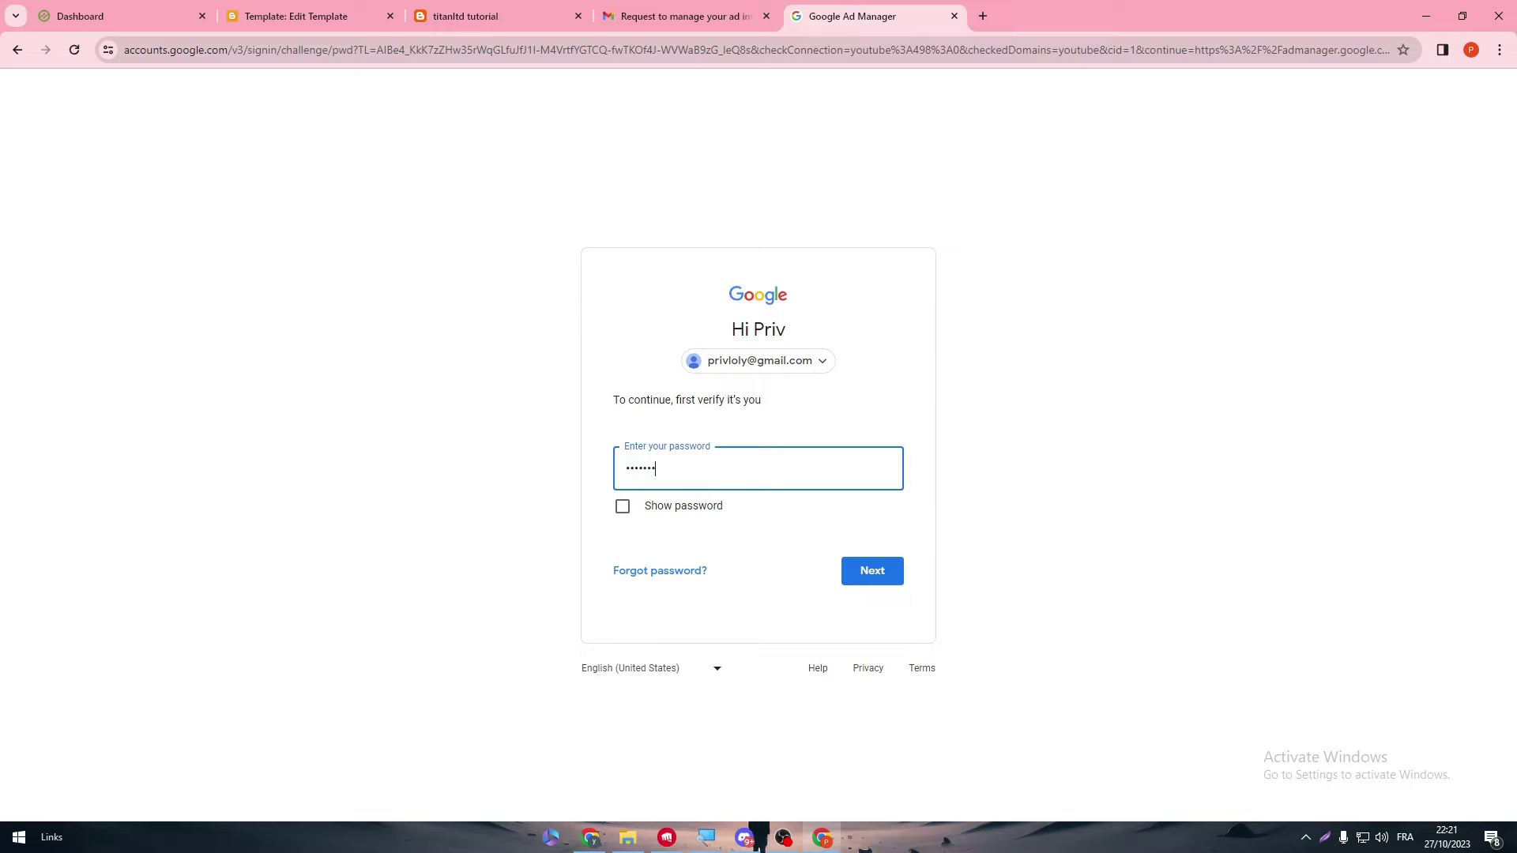
type("••")
key("Return")
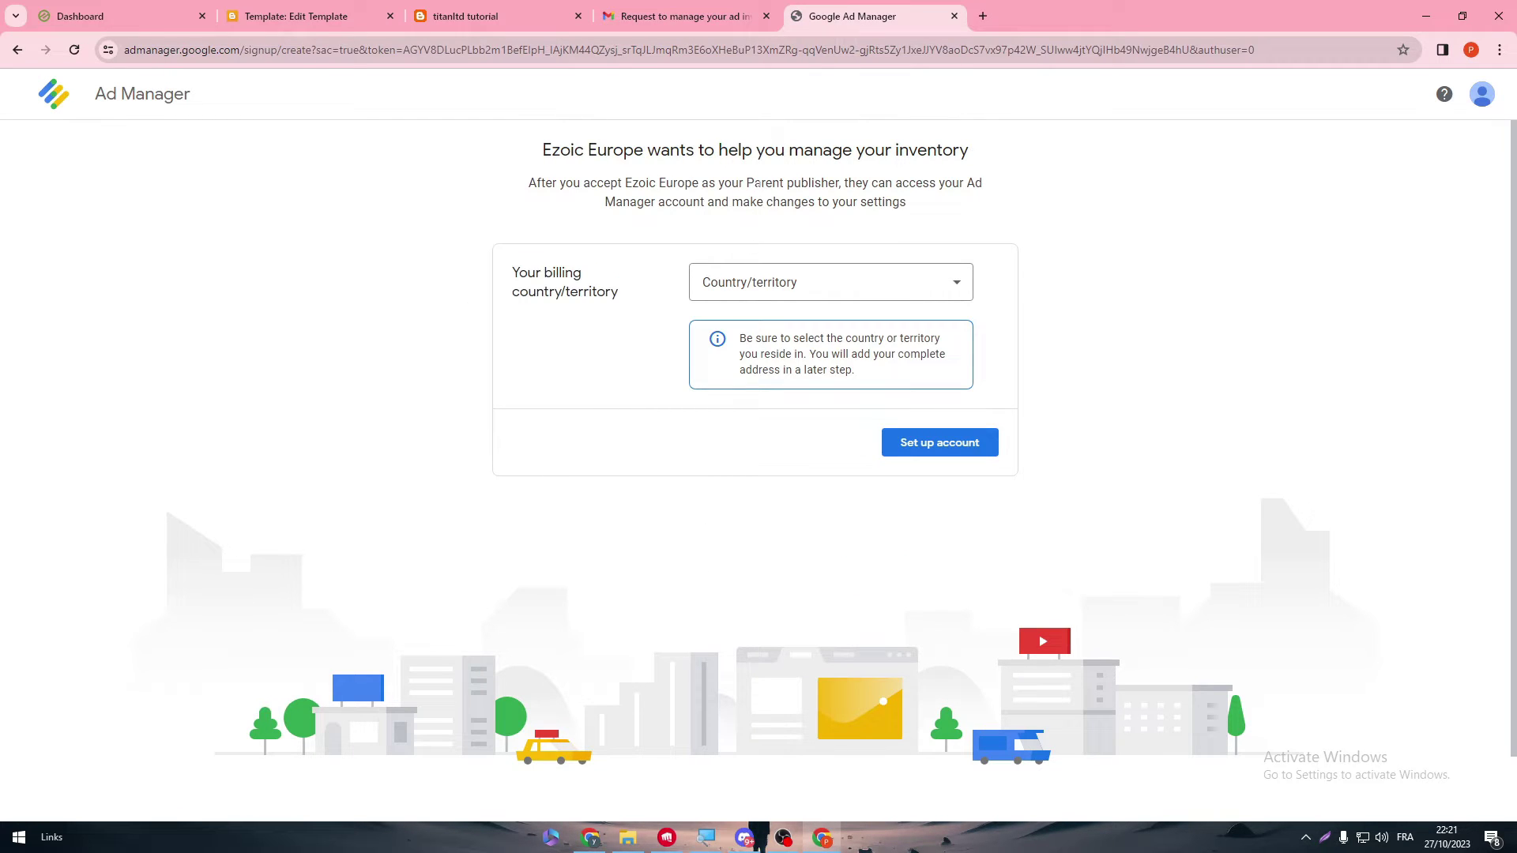
triple_click(810, 155)
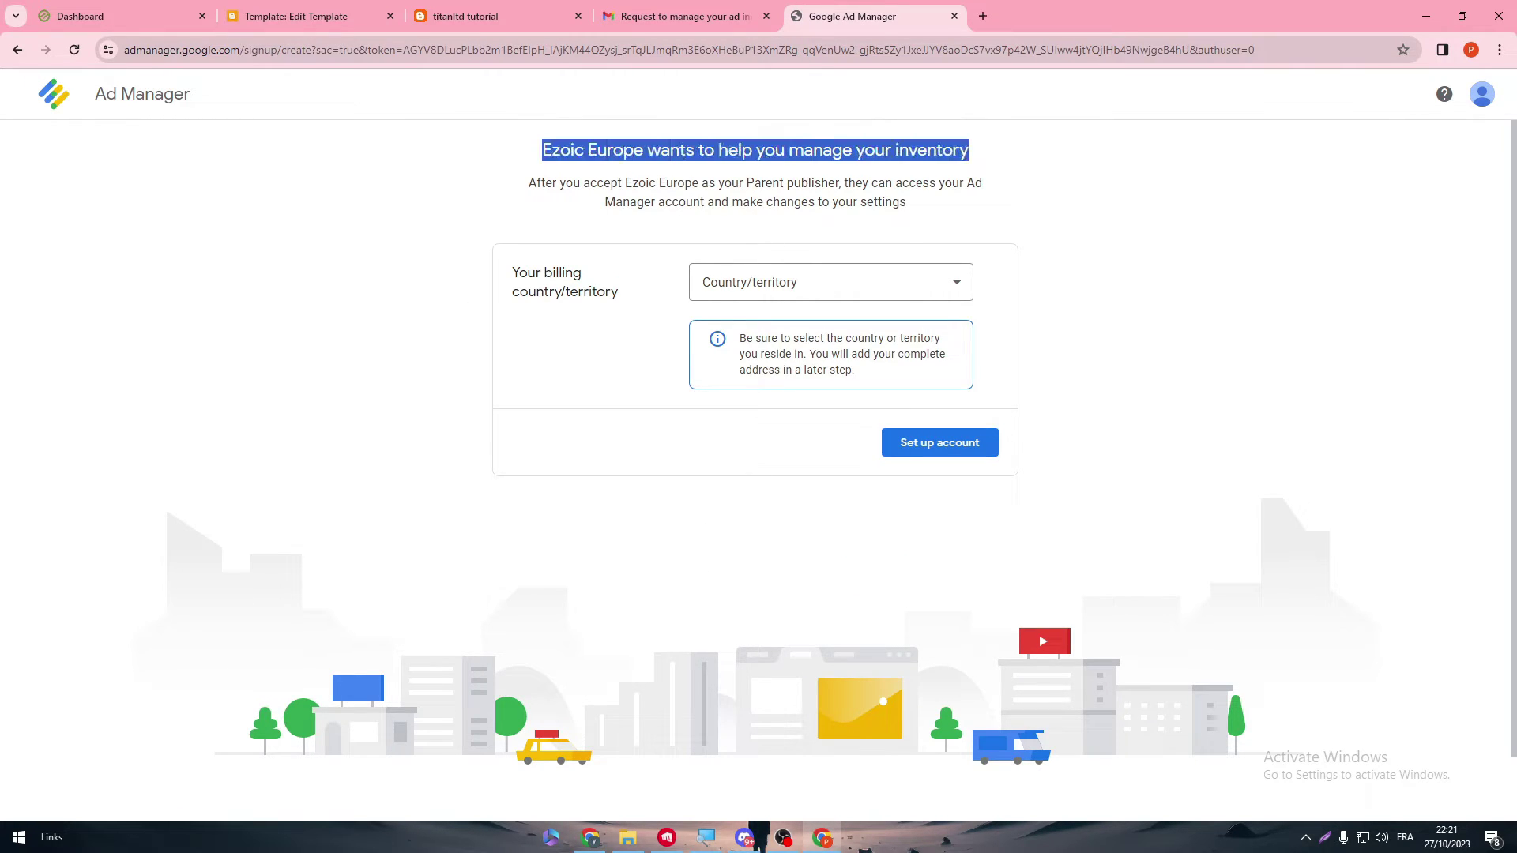
left_click(808, 230)
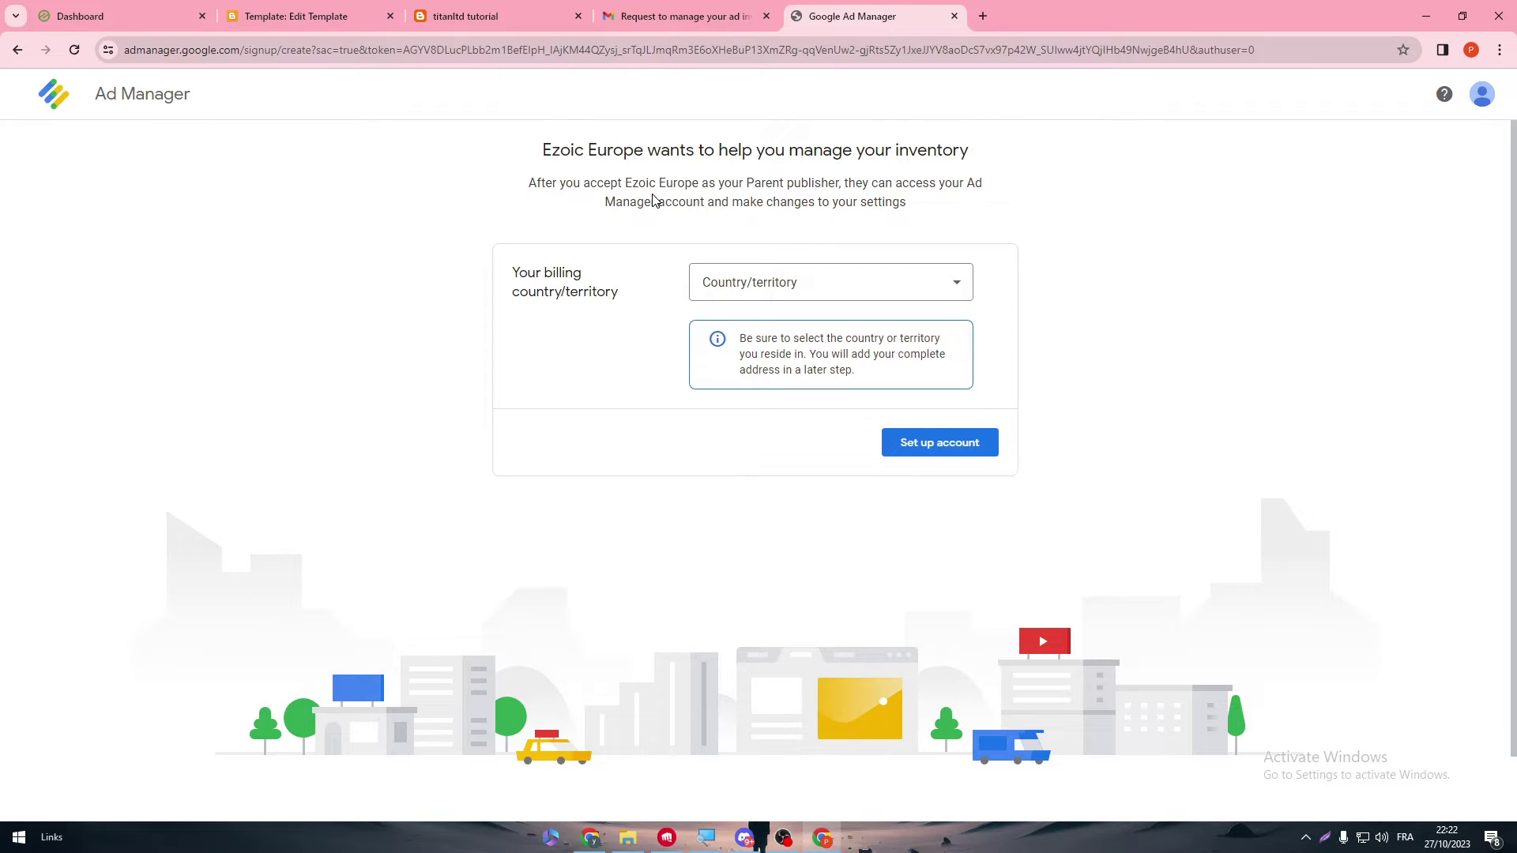
triple_click(564, 150)
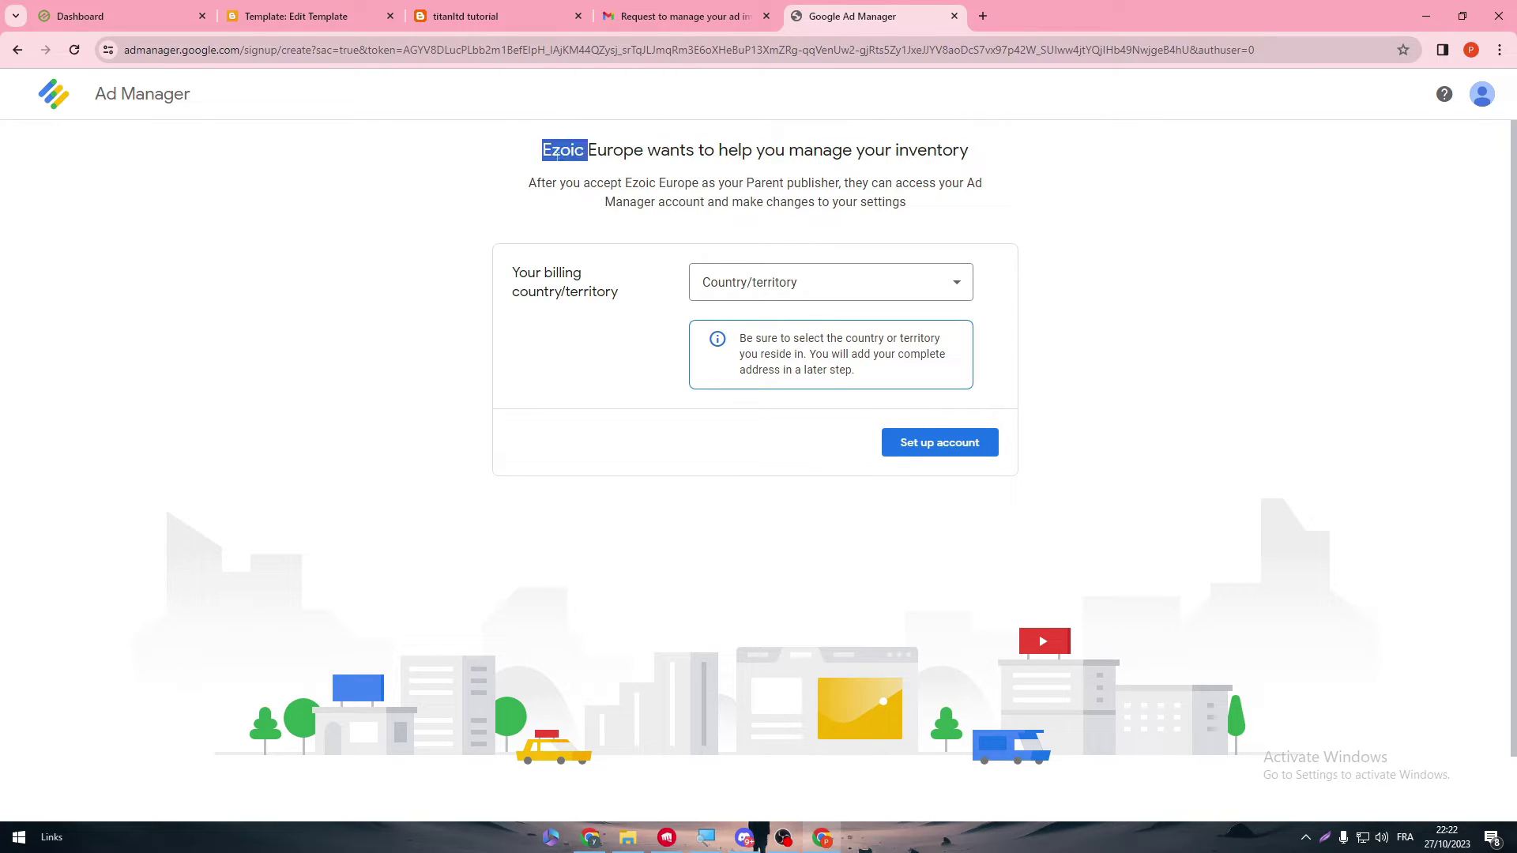
left_click(817, 162)
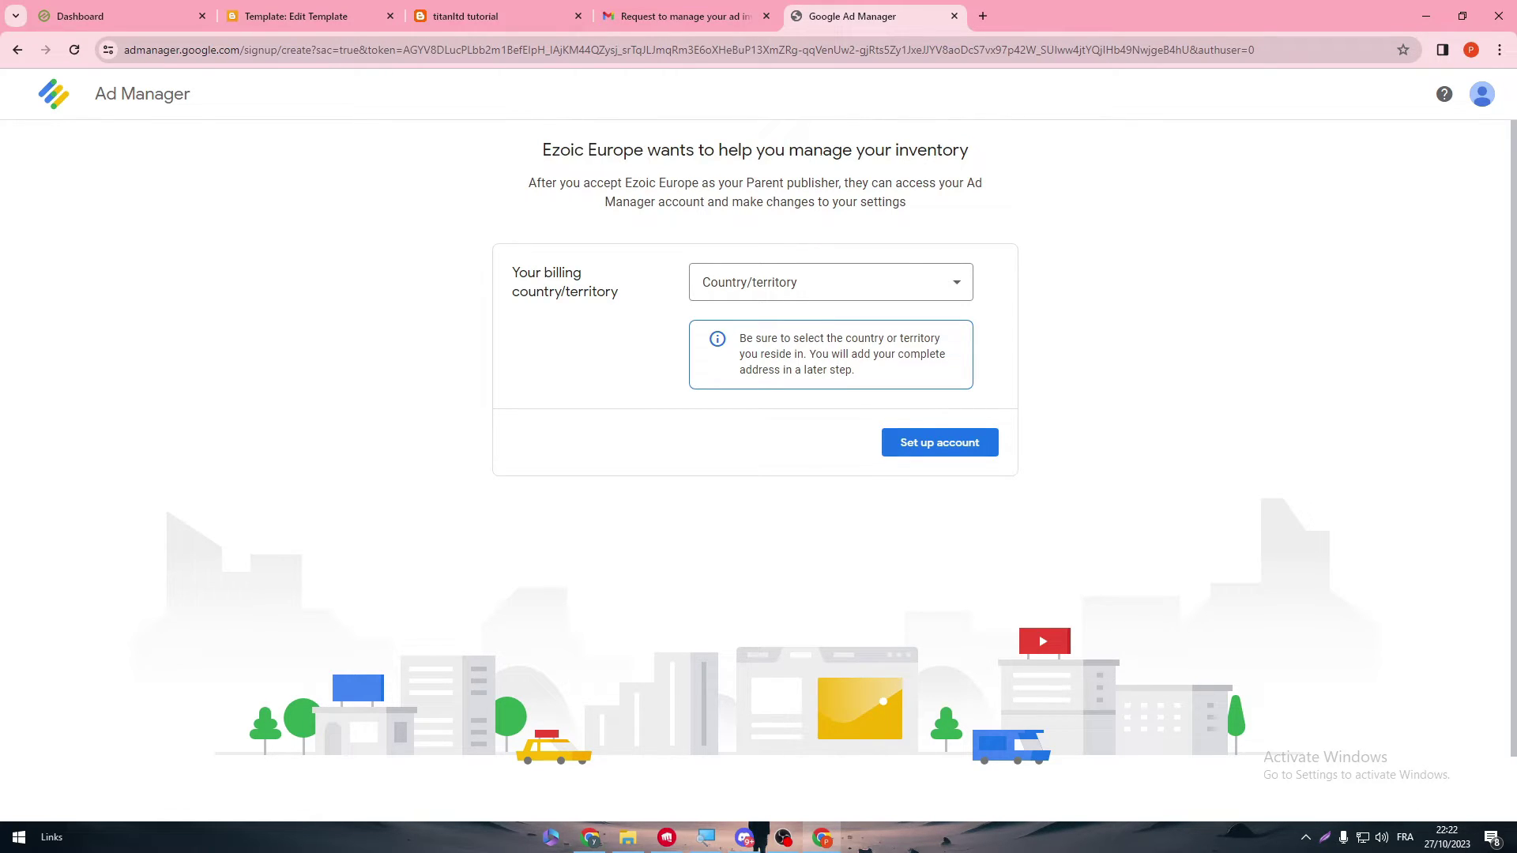
left_click(795, 283)
left_click_drag(971, 286, 944, 261)
left_click(933, 236)
- Close the Ad Manager tab and open the blog's Comment subscription request email in Gmail
left_click(954, 16)
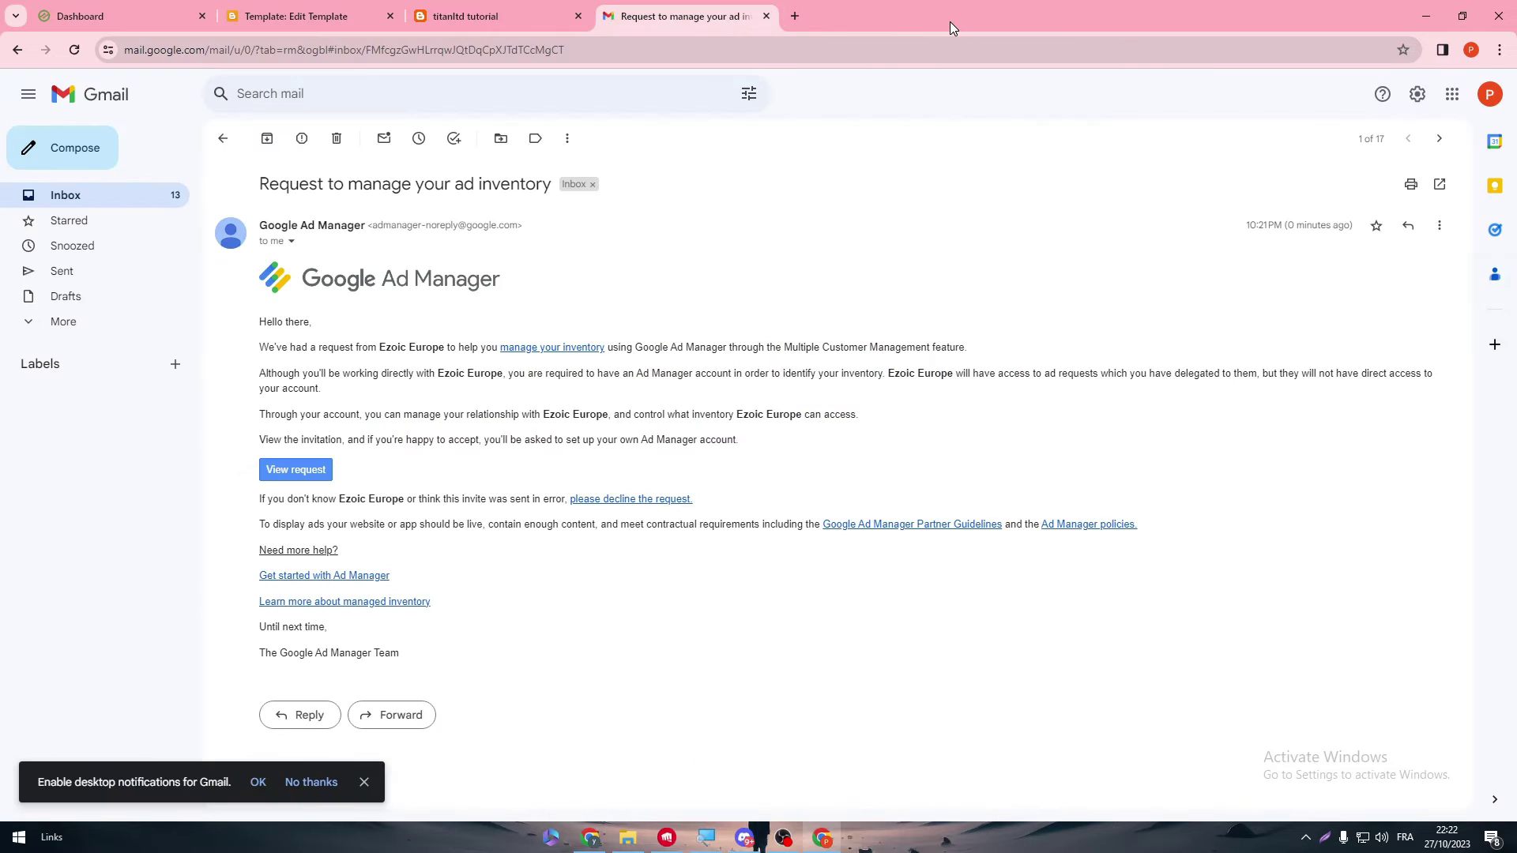
left_click(131, 198)
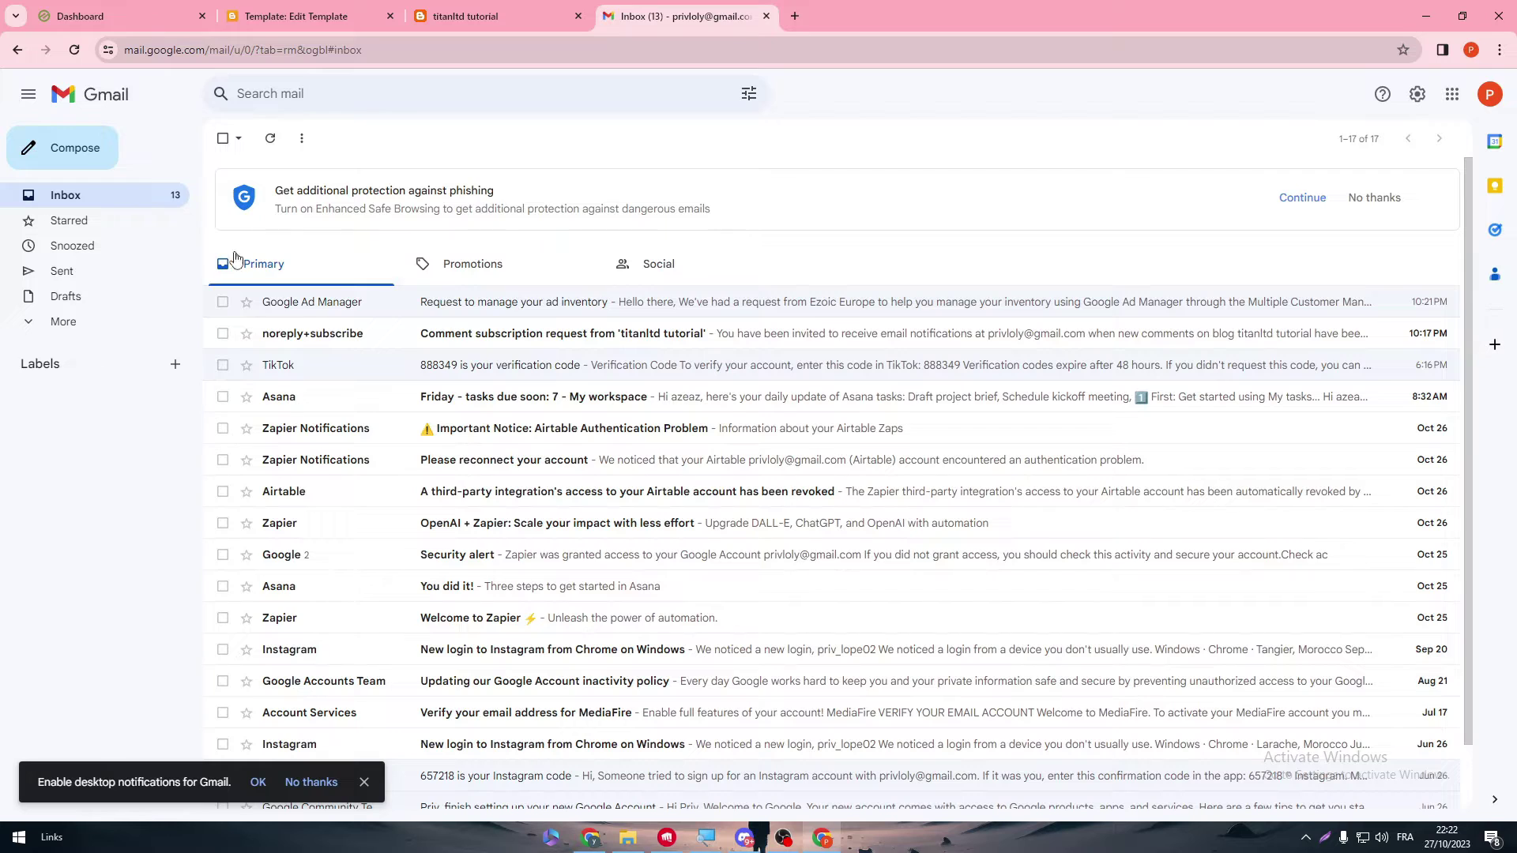
left_click(501, 352)
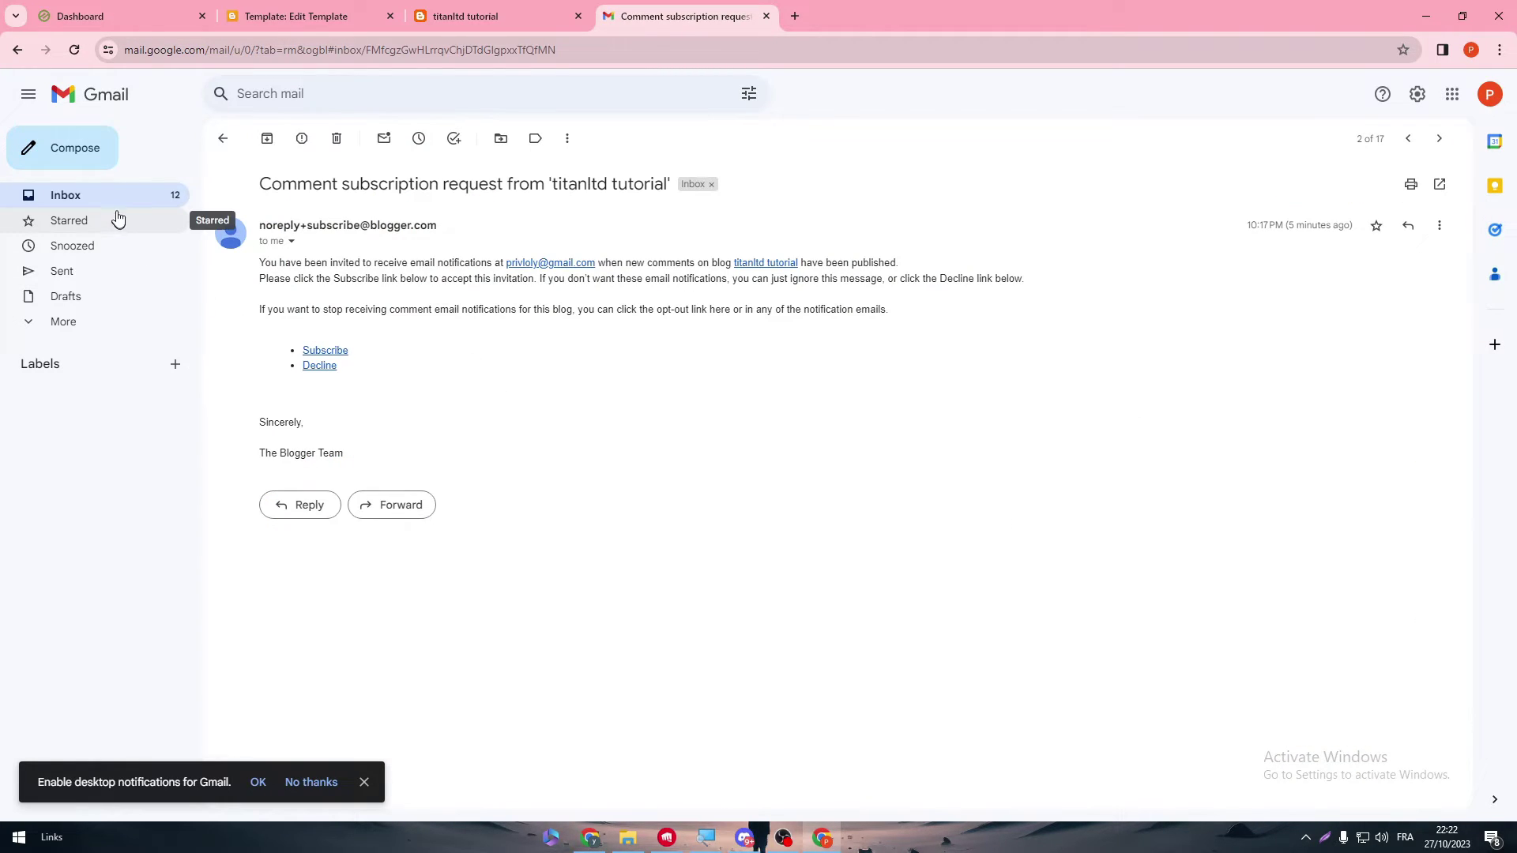
left_click(307, 6)
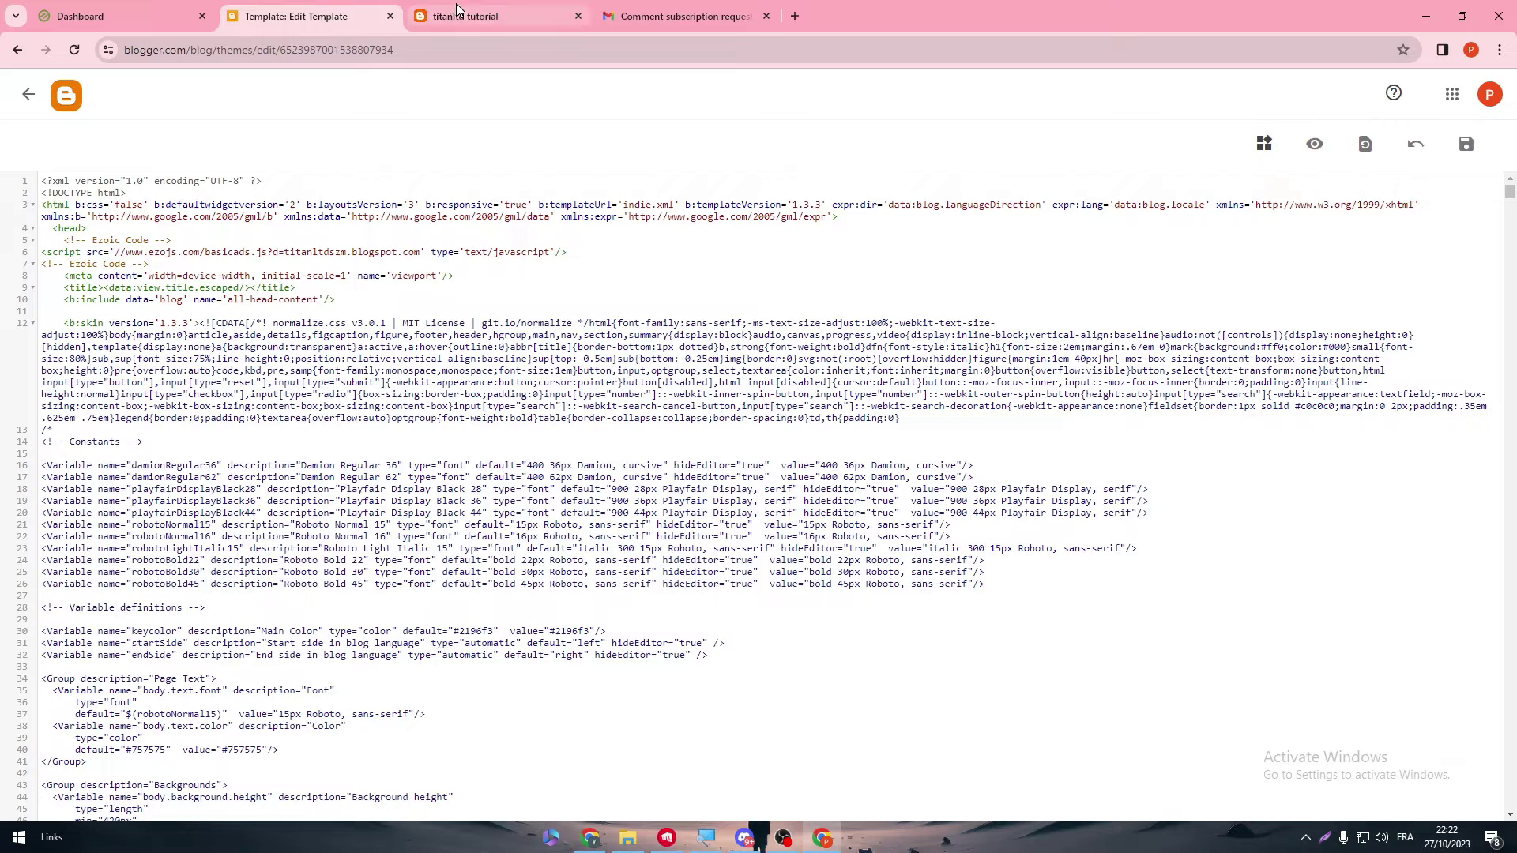
- Open and close Ezoic's Sites panel, then go Back to Setup for titanltdszm.blogspot.com
left_click(190, 9)
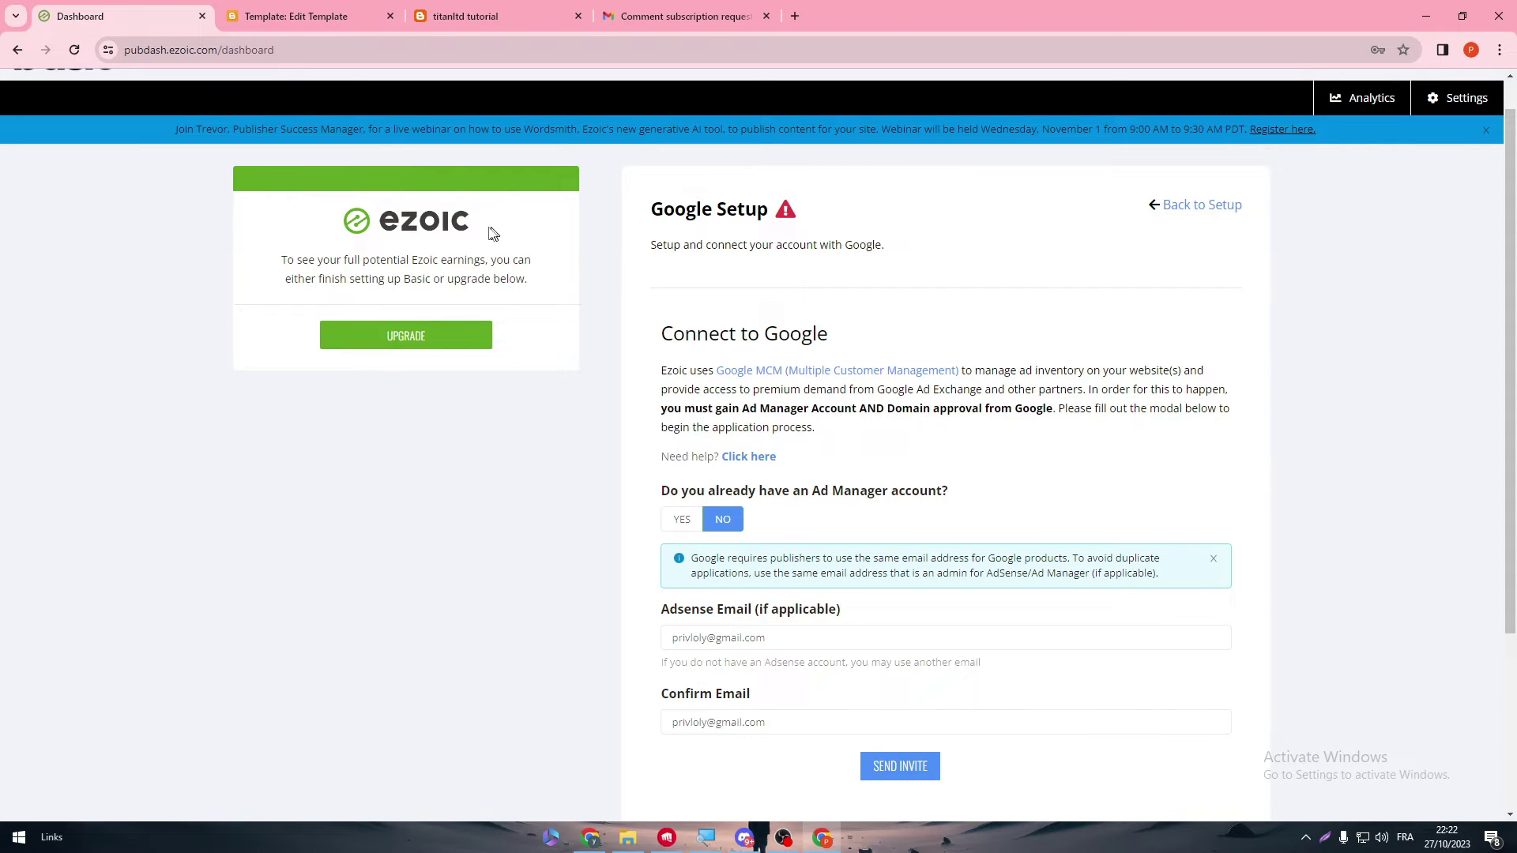
scroll(479, 130, "up", 1)
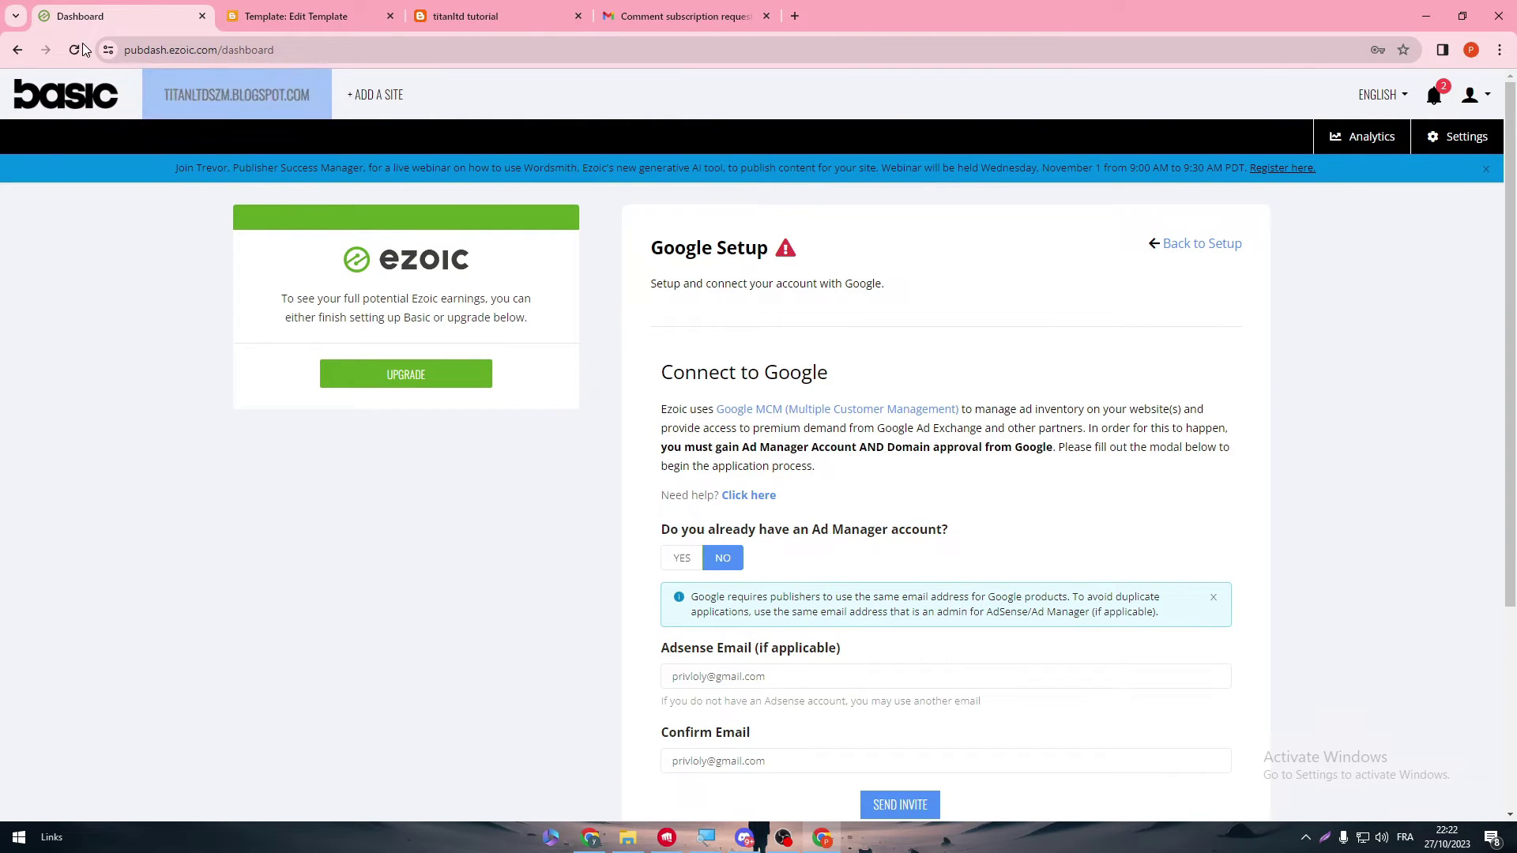
left_click(188, 98)
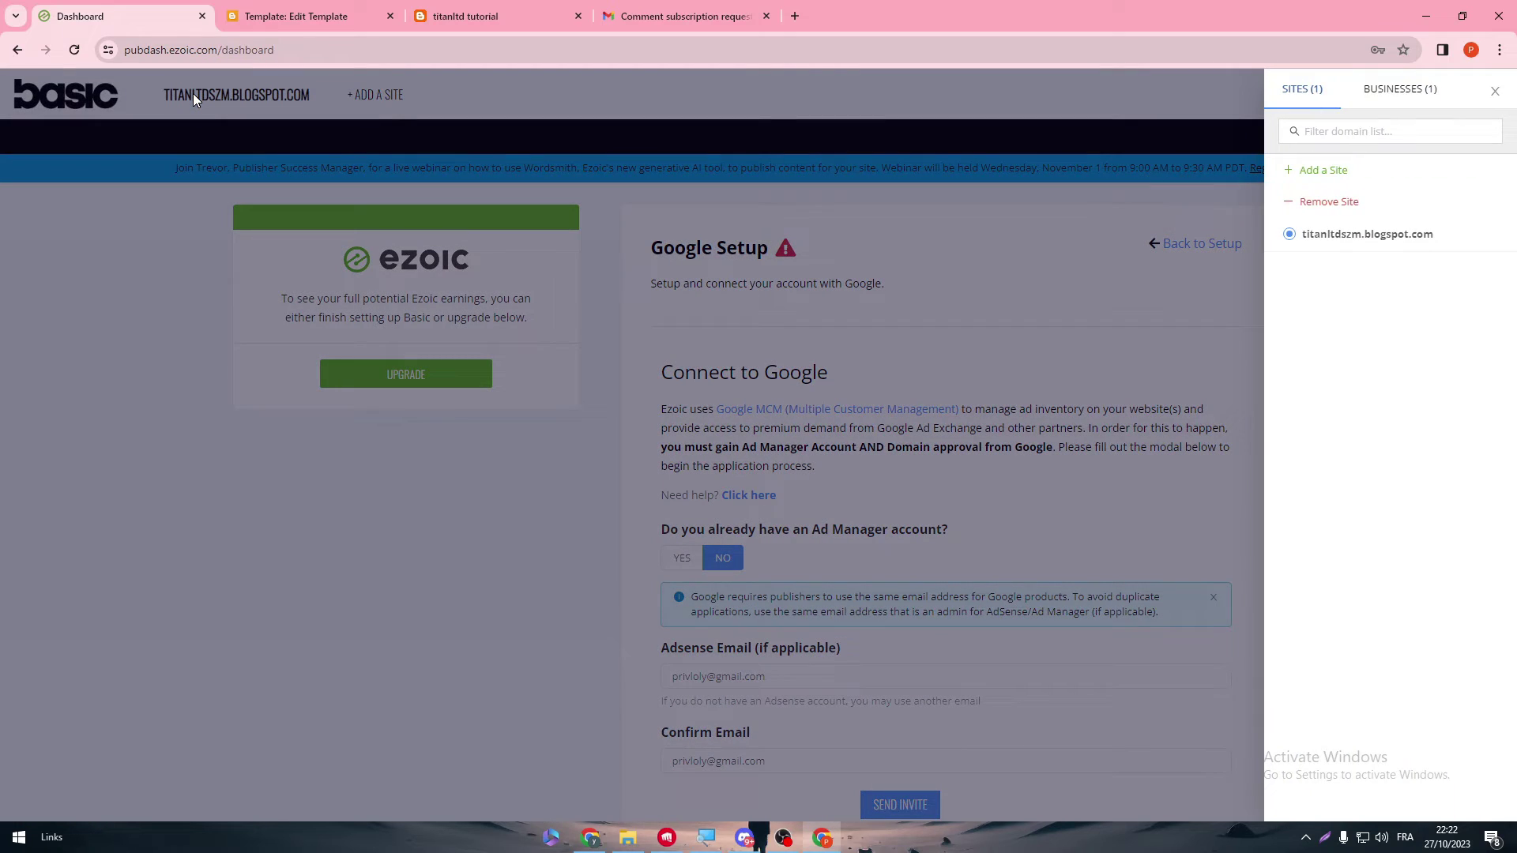
left_click(1207, 277)
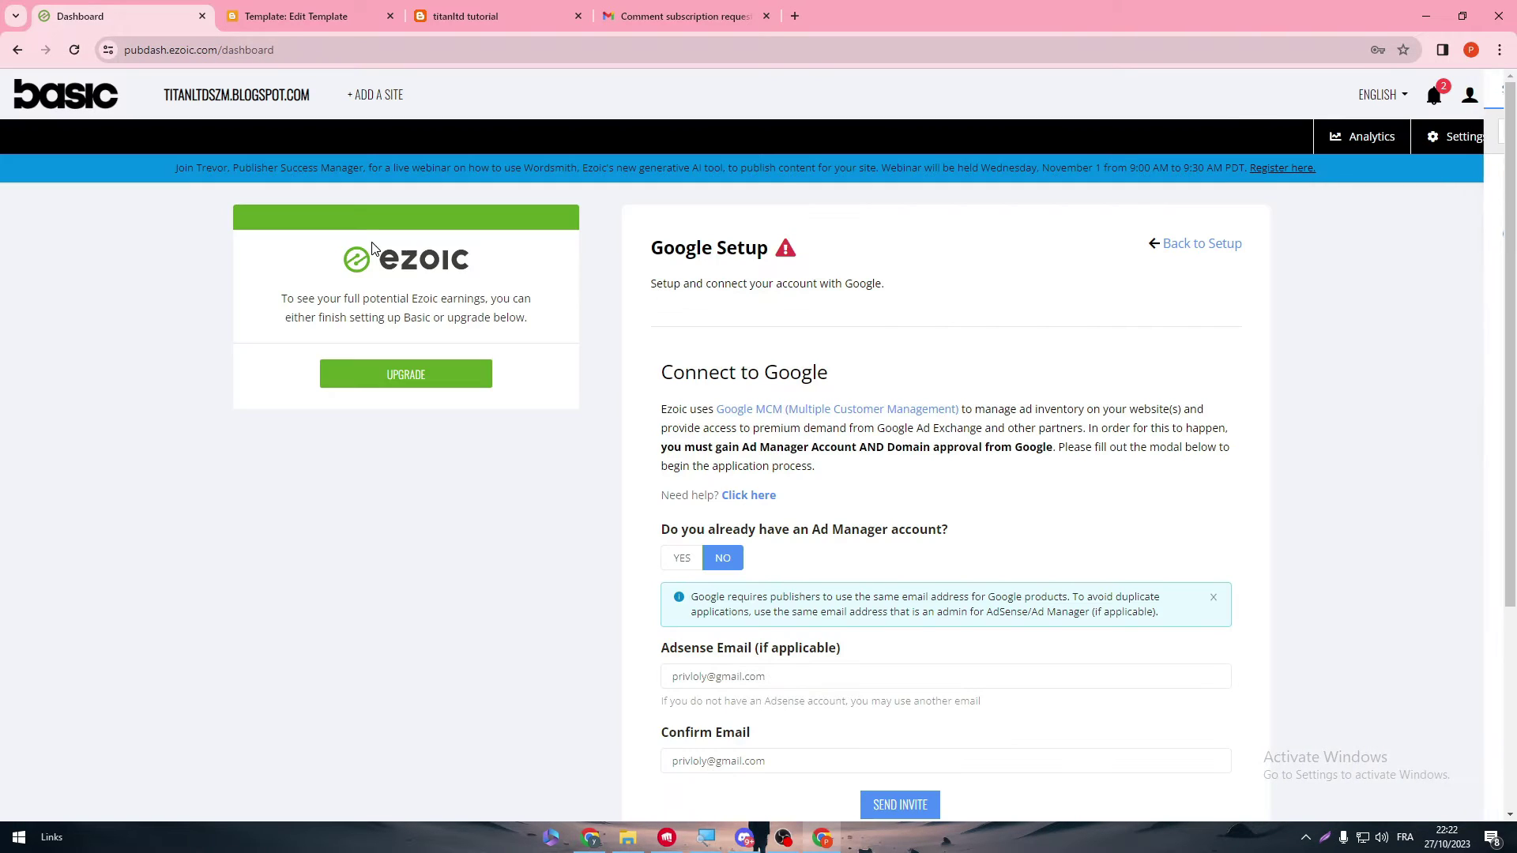
scroll(1364, 559, "down", 2)
scroll(1434, 322, "up", 2)
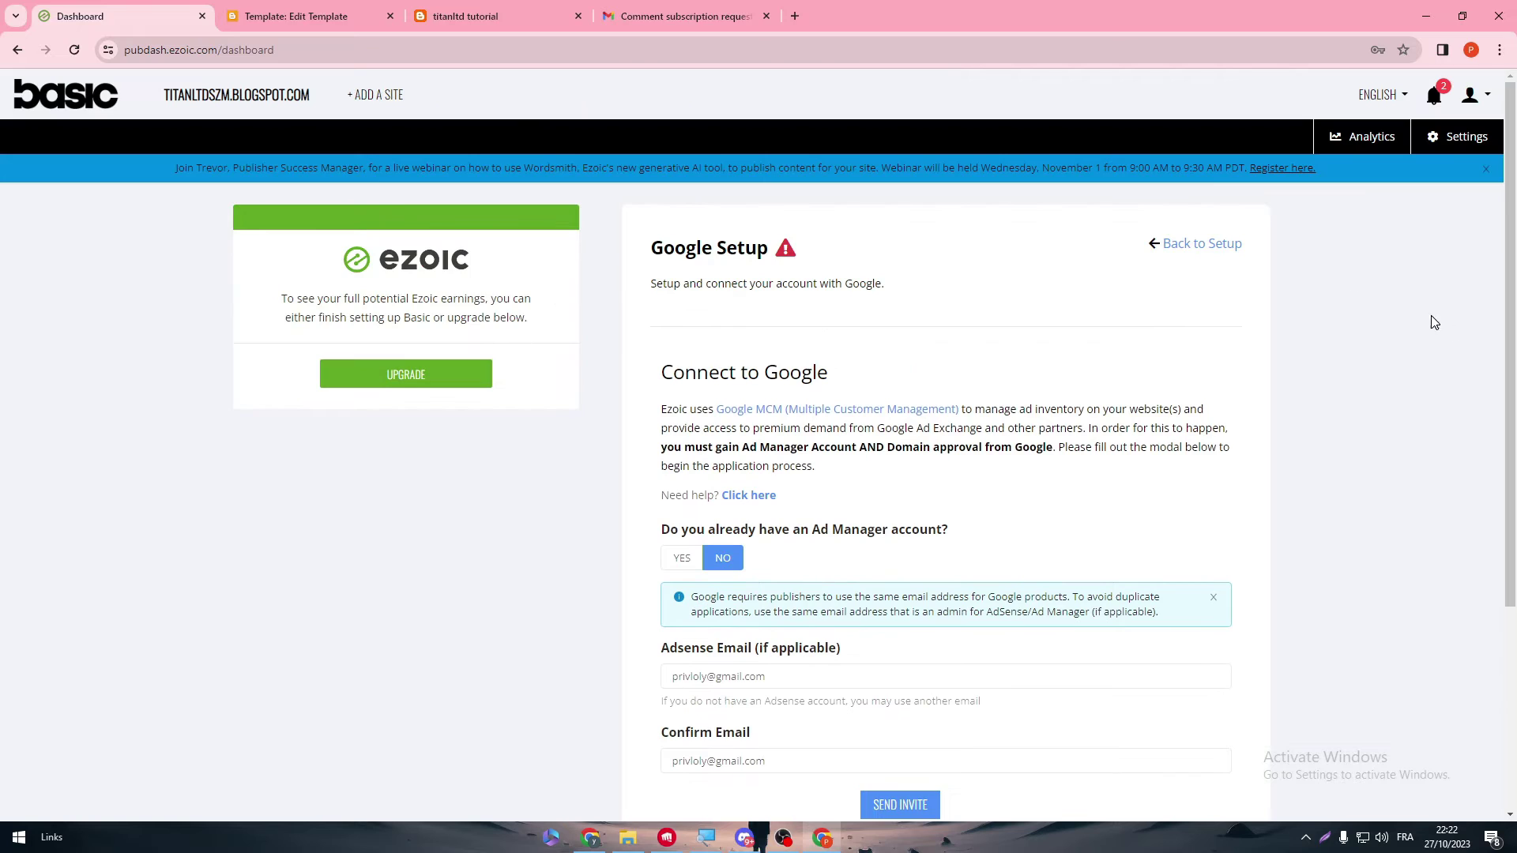
left_click(1209, 243)
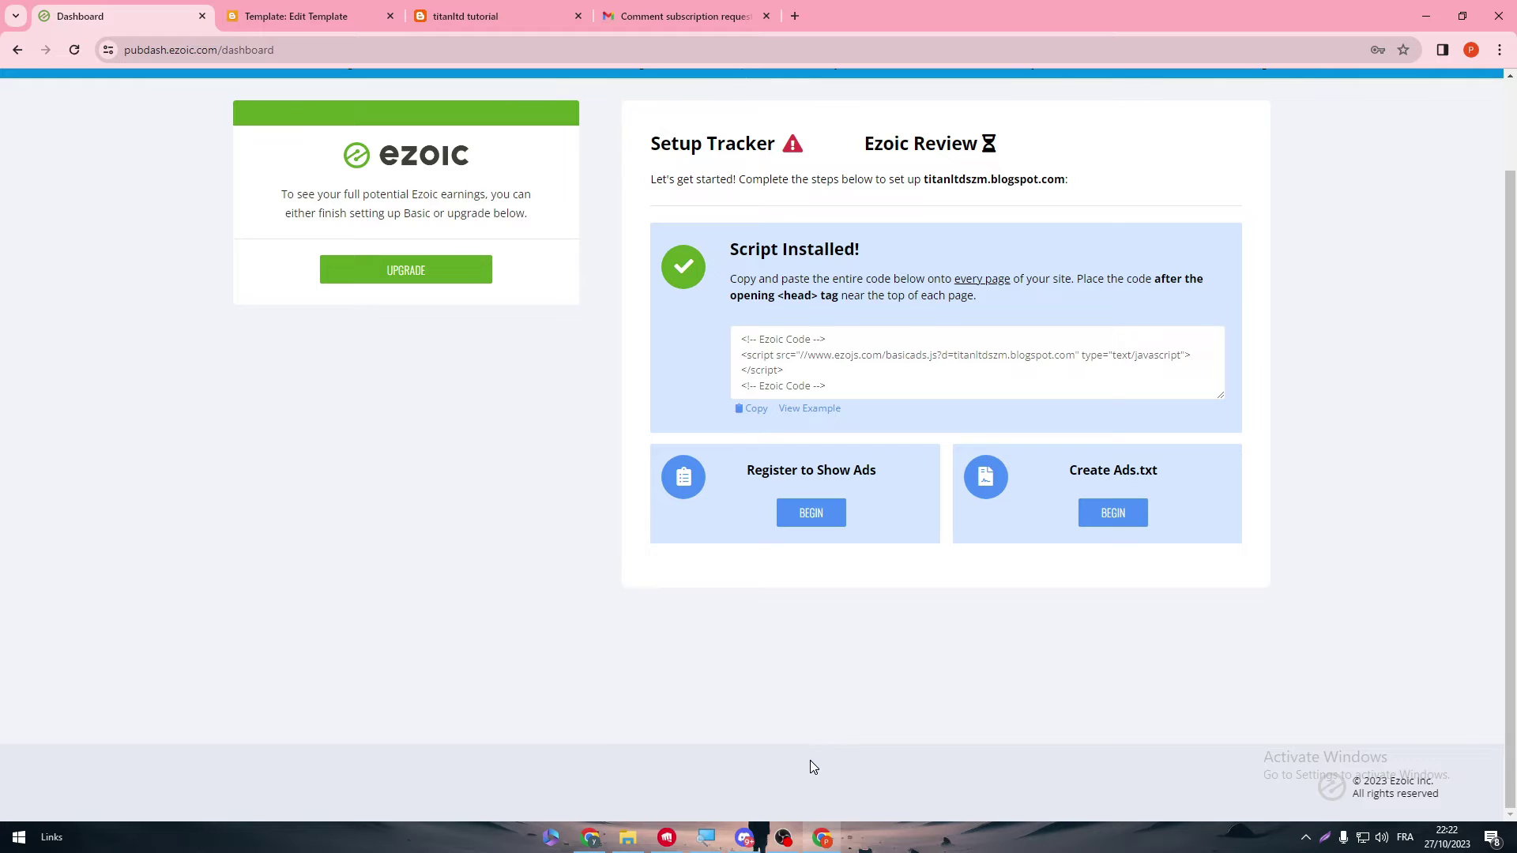
- Begin Create Ads.txt, choose Manual Setup, and read the seller authorization instructions
left_click(1130, 515)
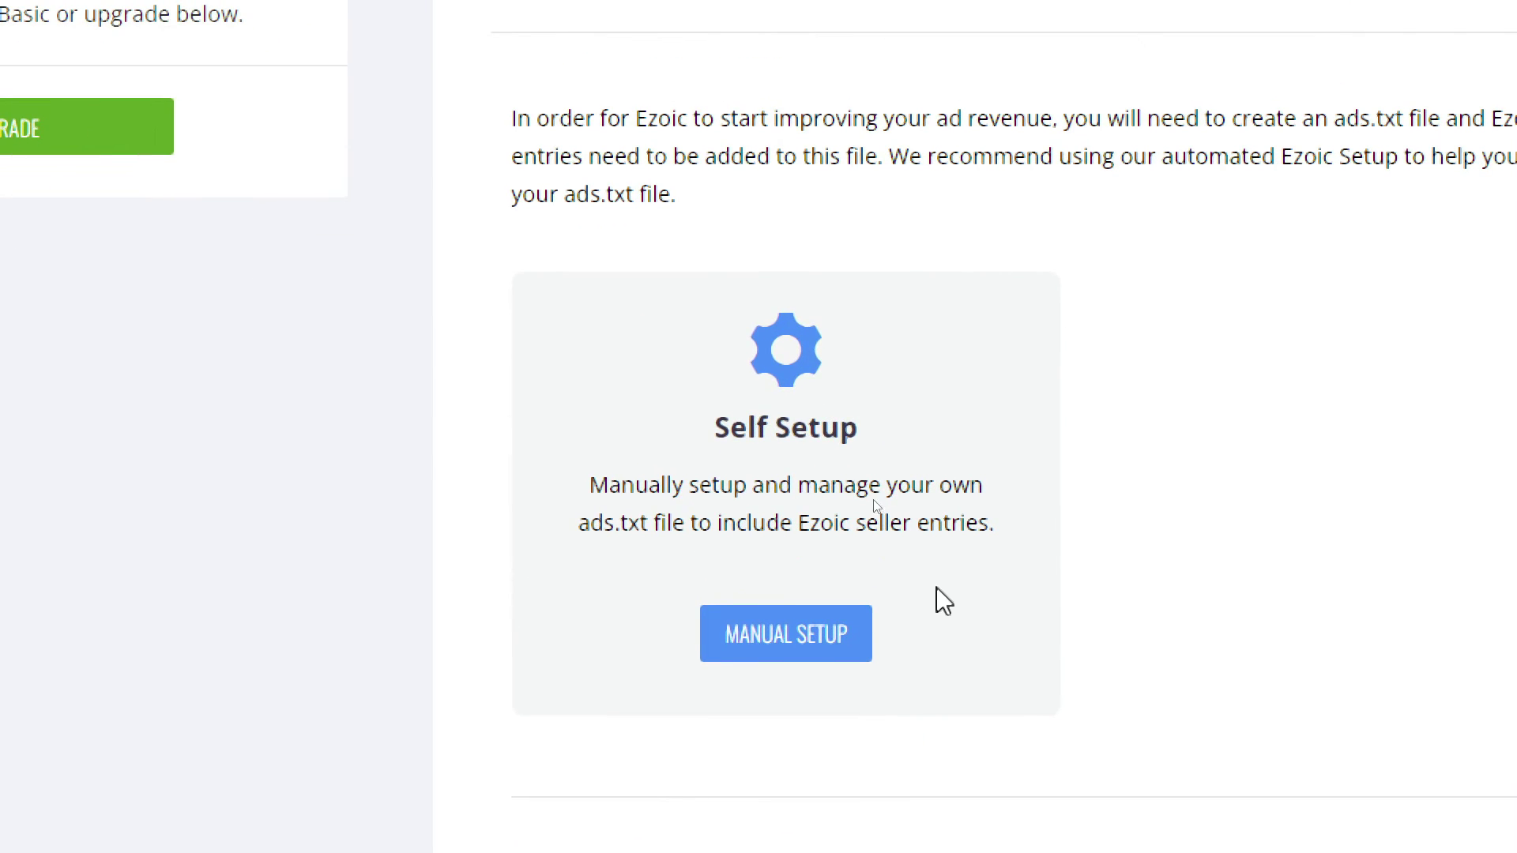
left_click(800, 525)
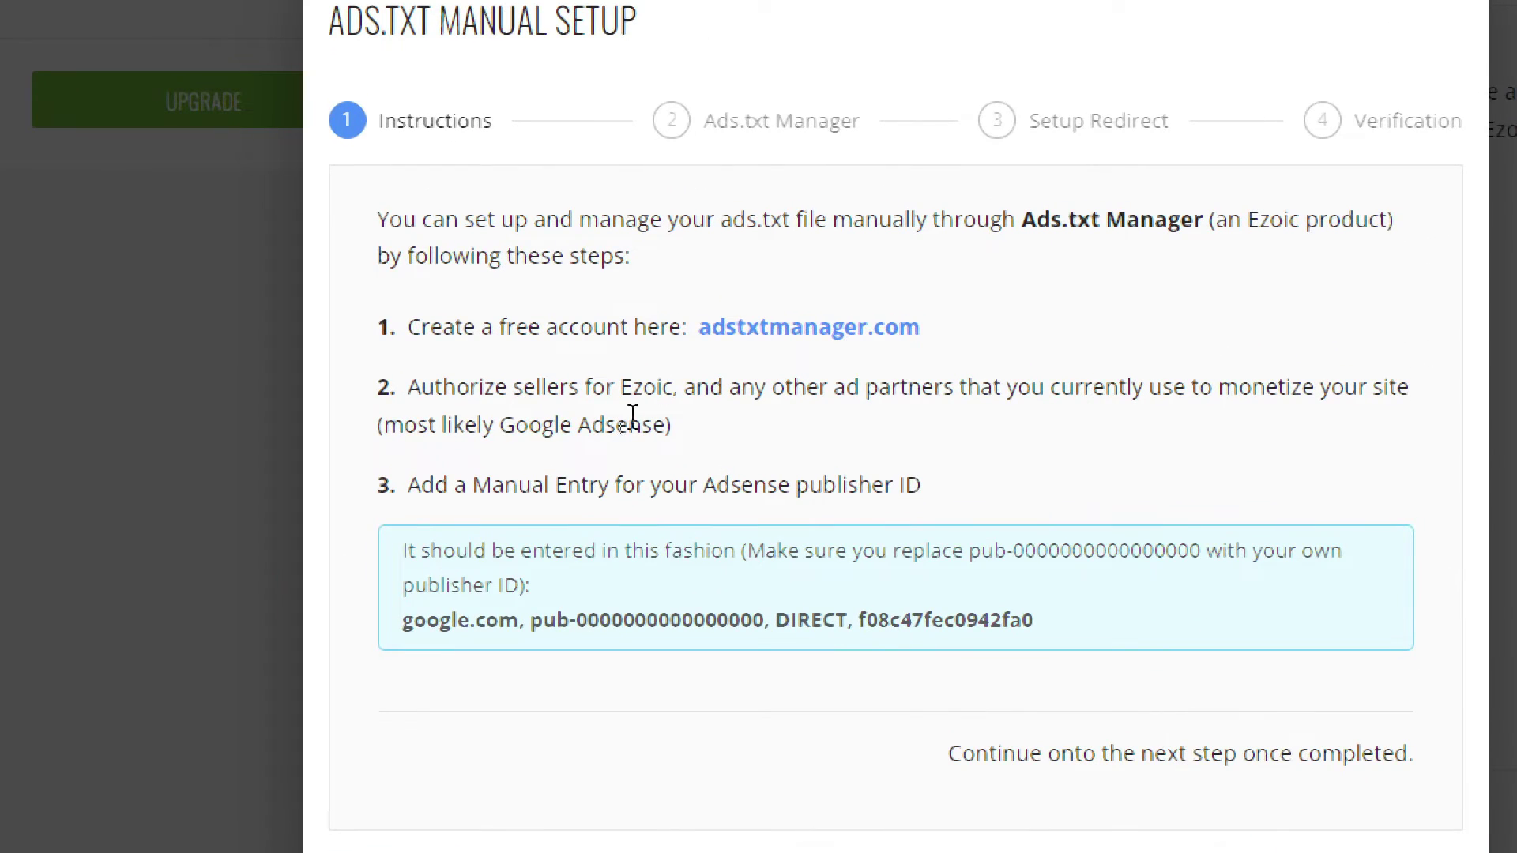
left_click_drag(410, 389, 1006, 386)
left_click(1006, 383)
left_click(982, 387)
left_click_drag(823, 388, 1356, 387)
left_click(1355, 387)
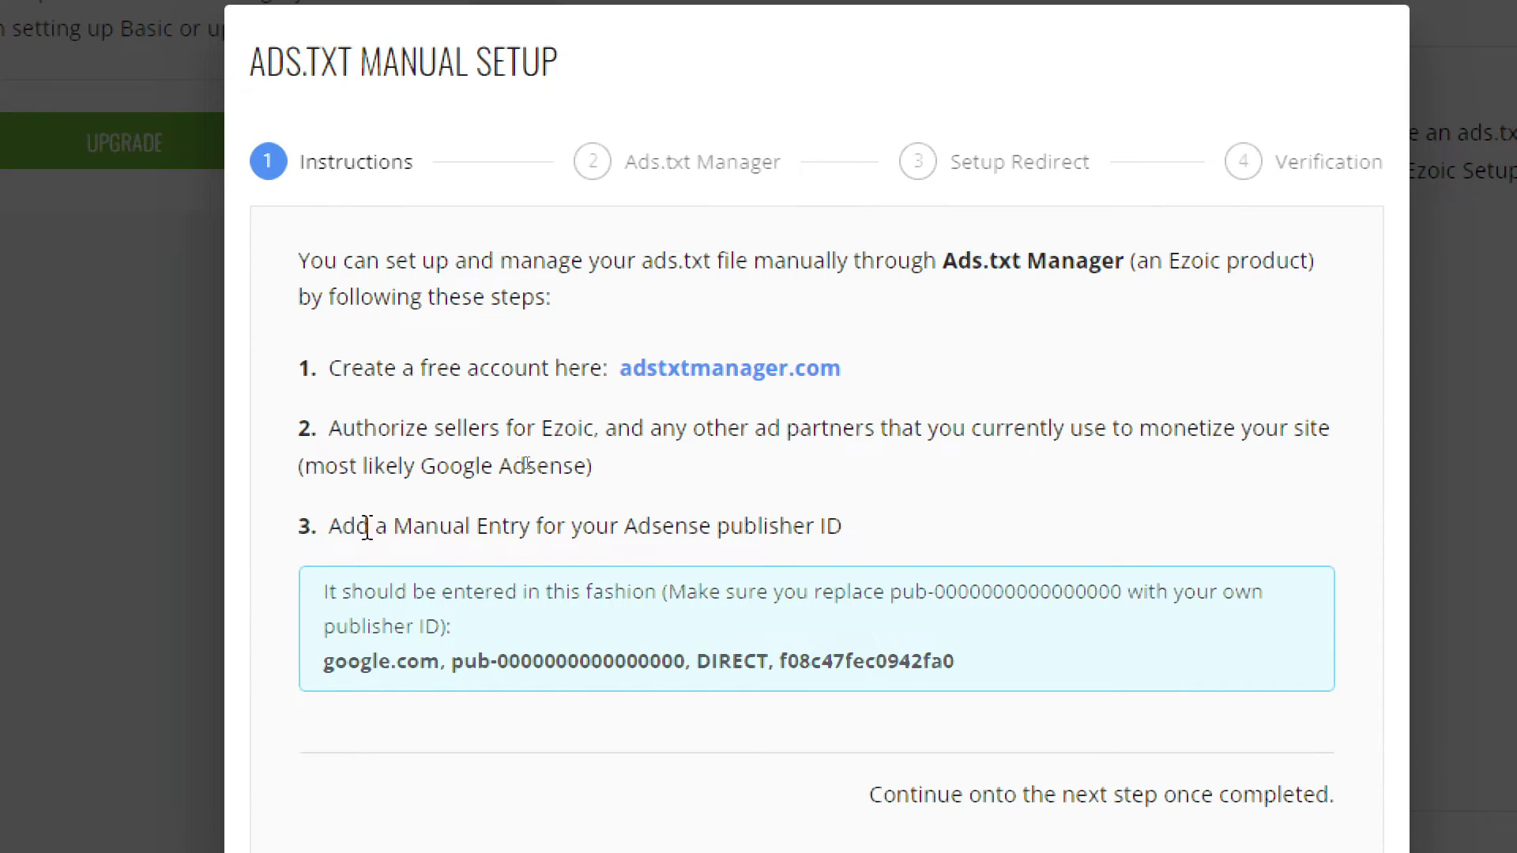
- Read the manual entry step, the entry-format note and the google.com ads.txt entry line
left_click_drag(331, 526, 549, 517)
left_click(549, 517)
left_click_drag(329, 592, 881, 594)
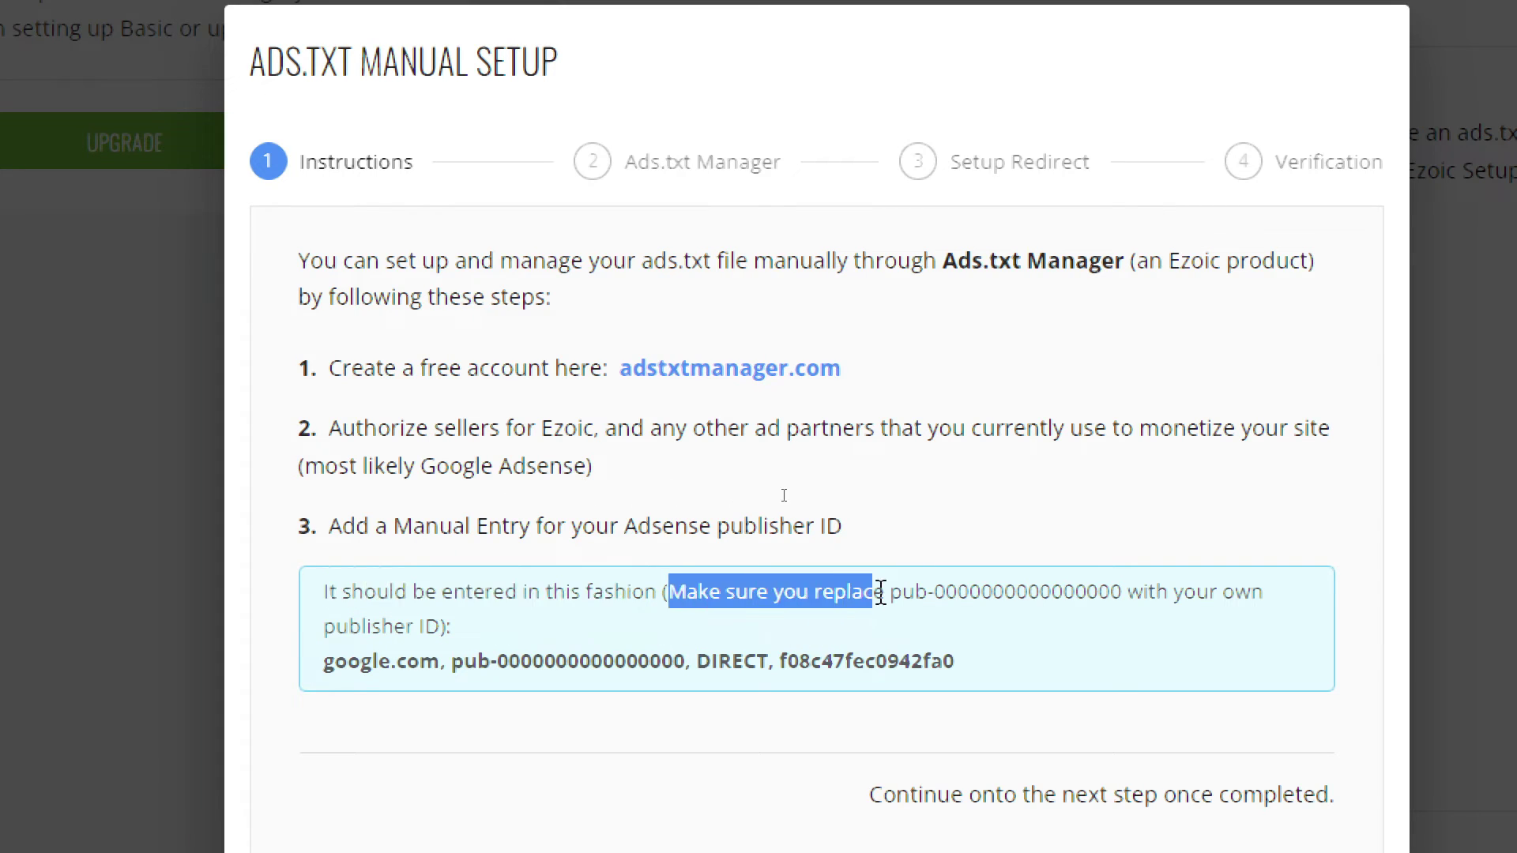
left_click(889, 594)
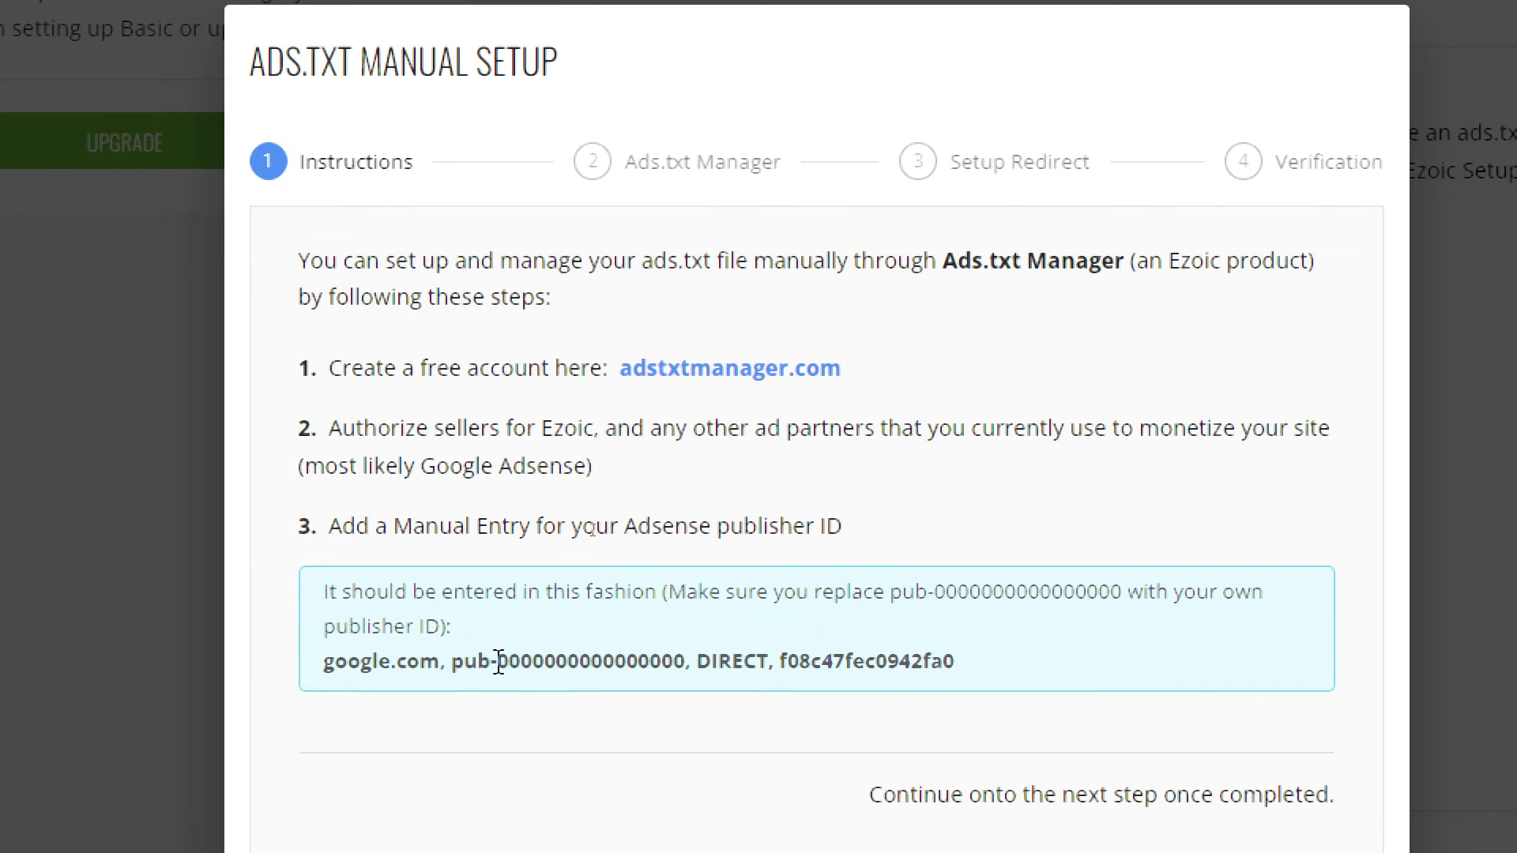
left_click_drag(499, 670, 793, 667)
left_click(704, 661)
triple_click(1075, 663)
left_click(1100, 665)
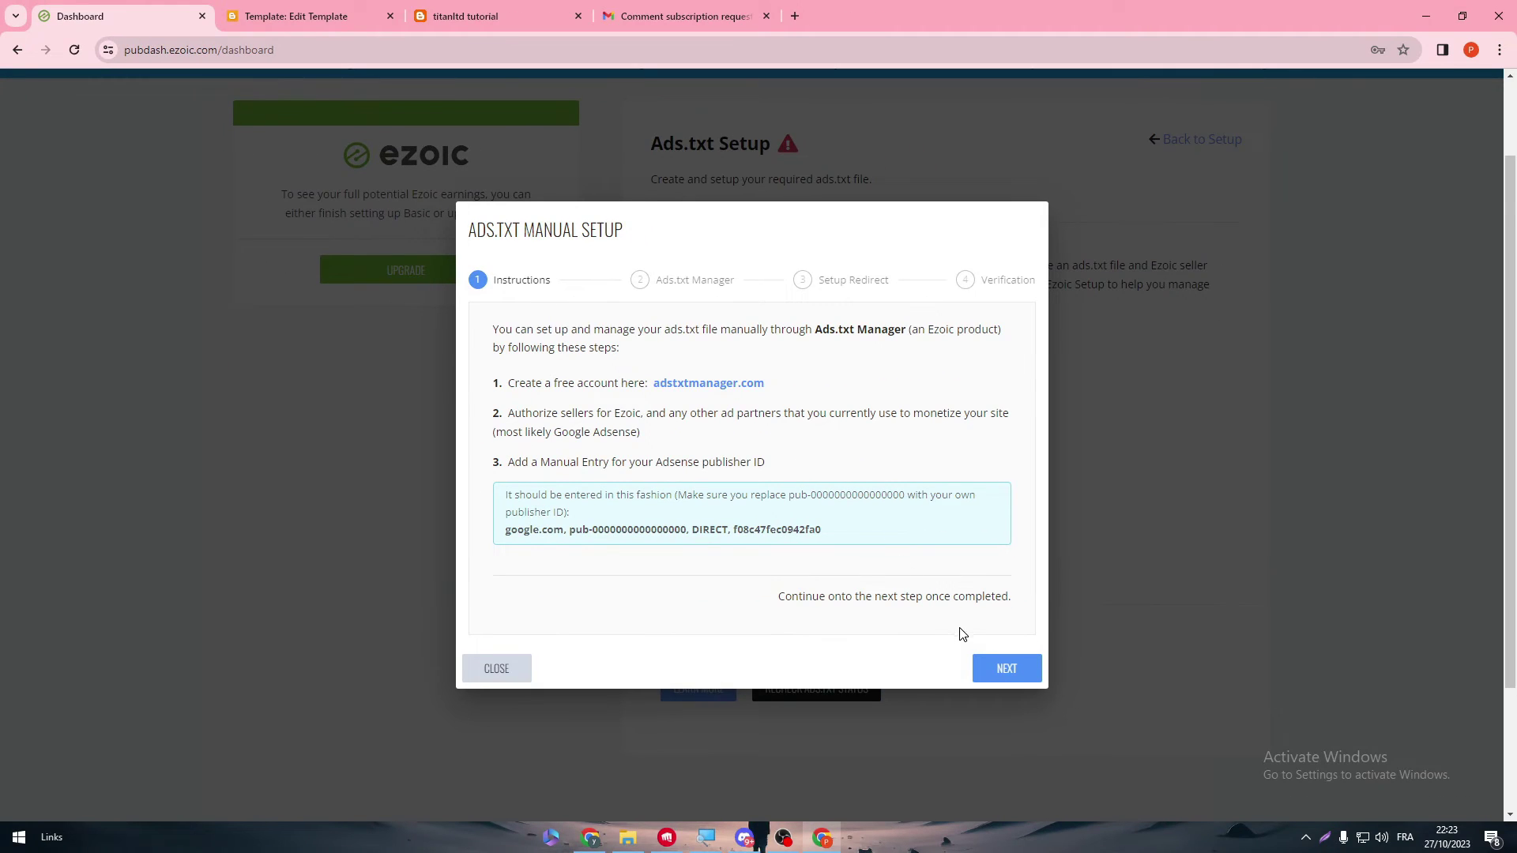
- Complete the manual ads.txt wizard through Ads.txt Manager, redirect verification and Done
left_click(985, 660)
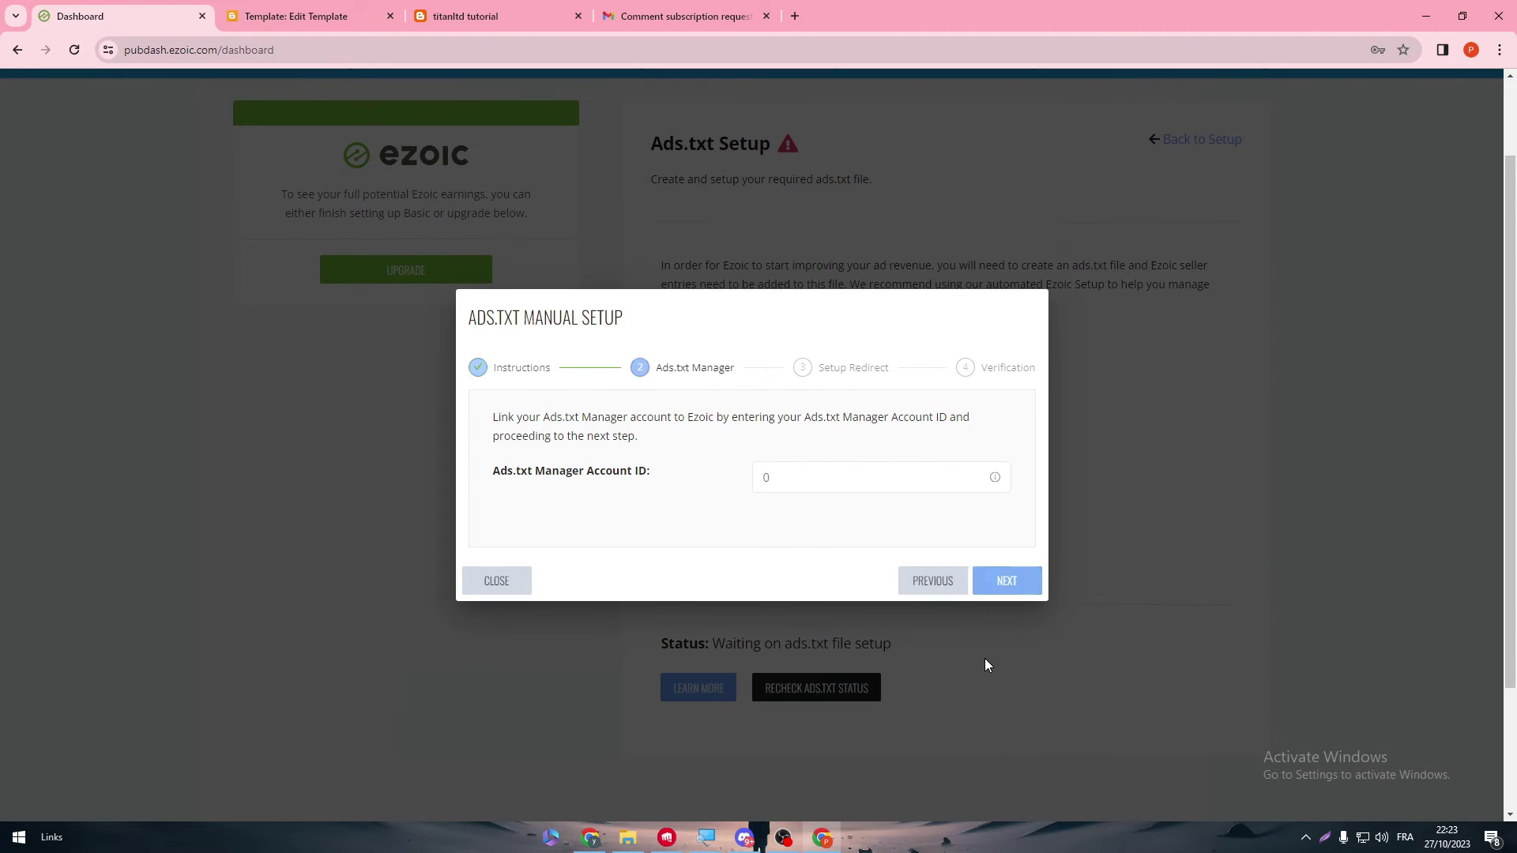
left_click(643, 487)
left_click(869, 545)
left_click(1000, 579)
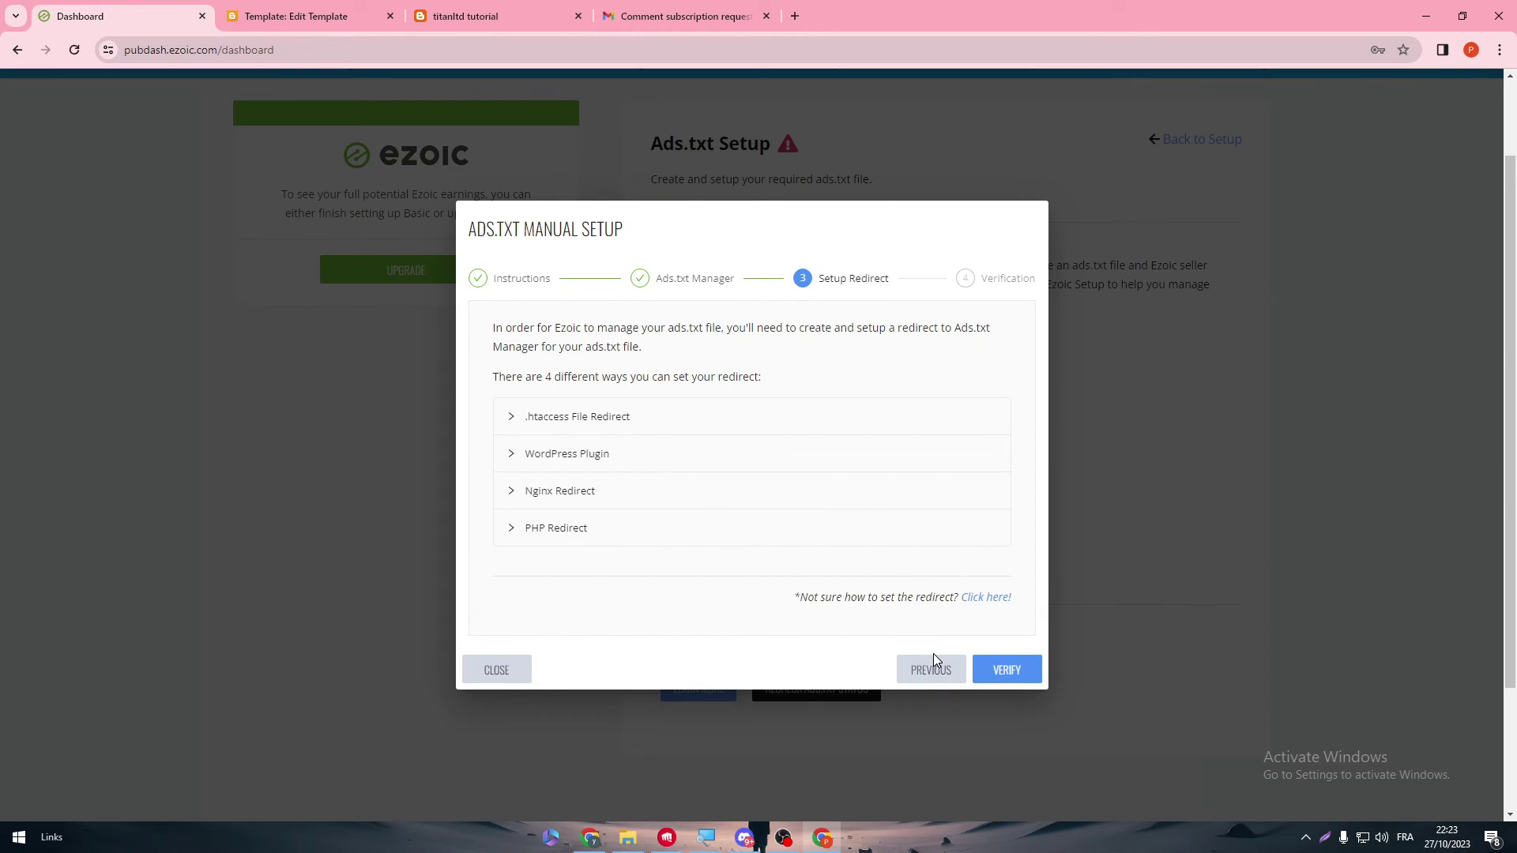
left_click(1003, 668)
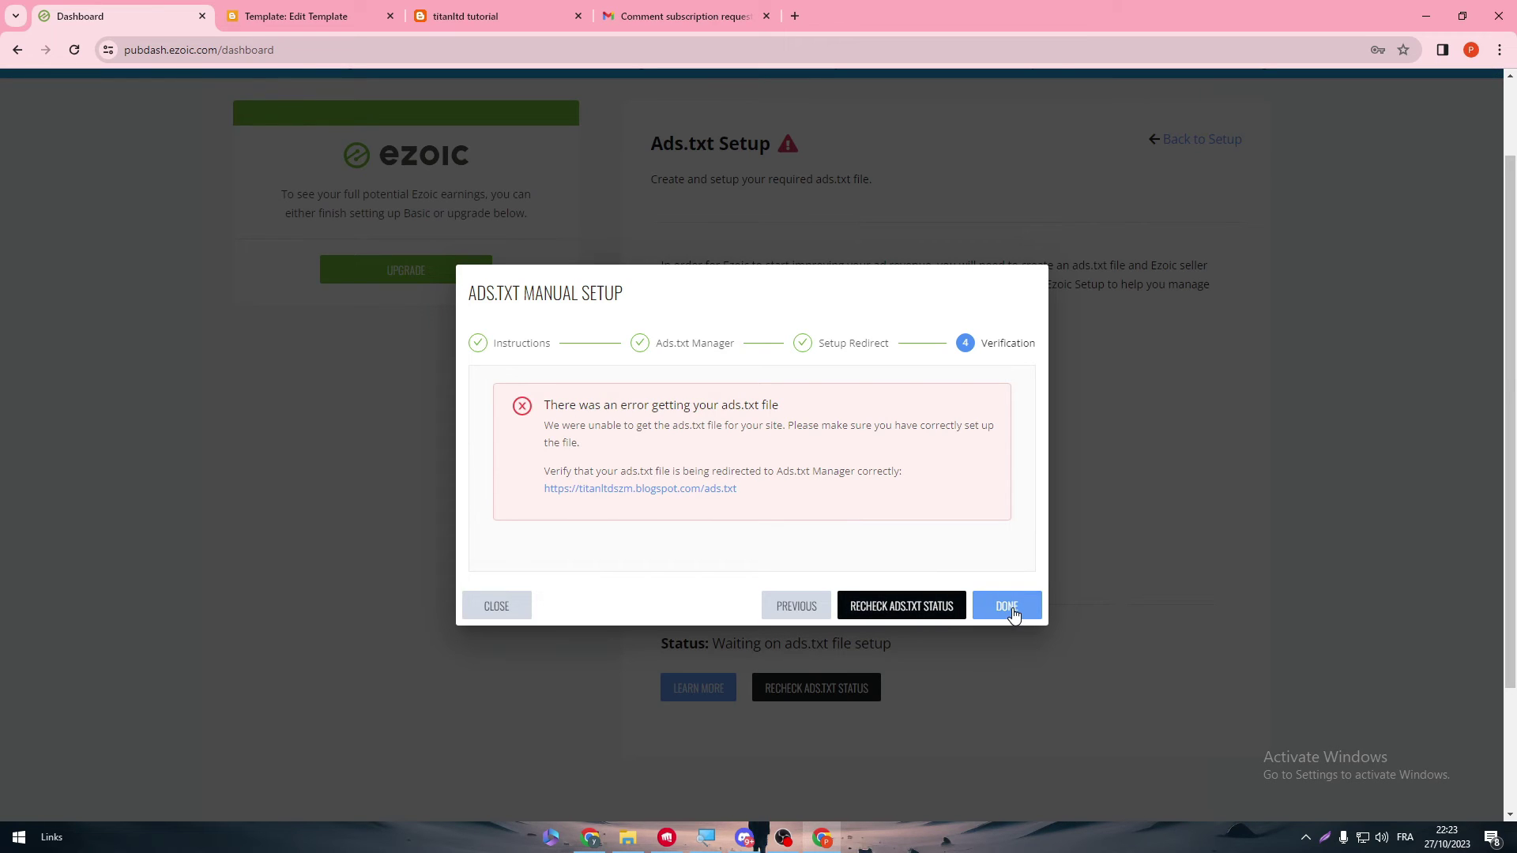
left_click(1013, 613)
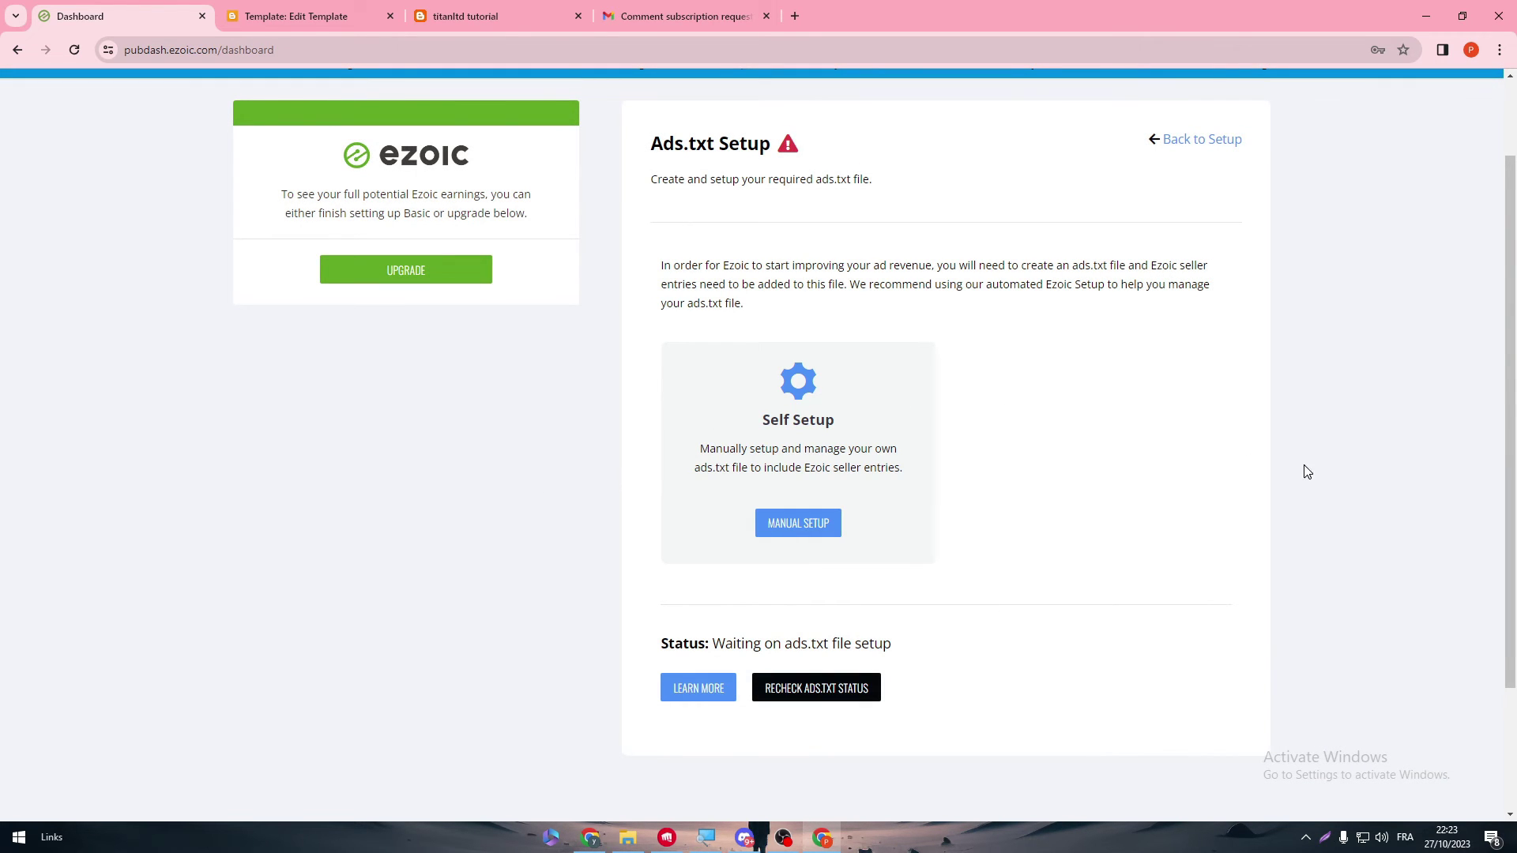
- Recheck the ads.txt status, which reports Ezoic seller entries not detected
scroll(1511, 456, "up", 1)
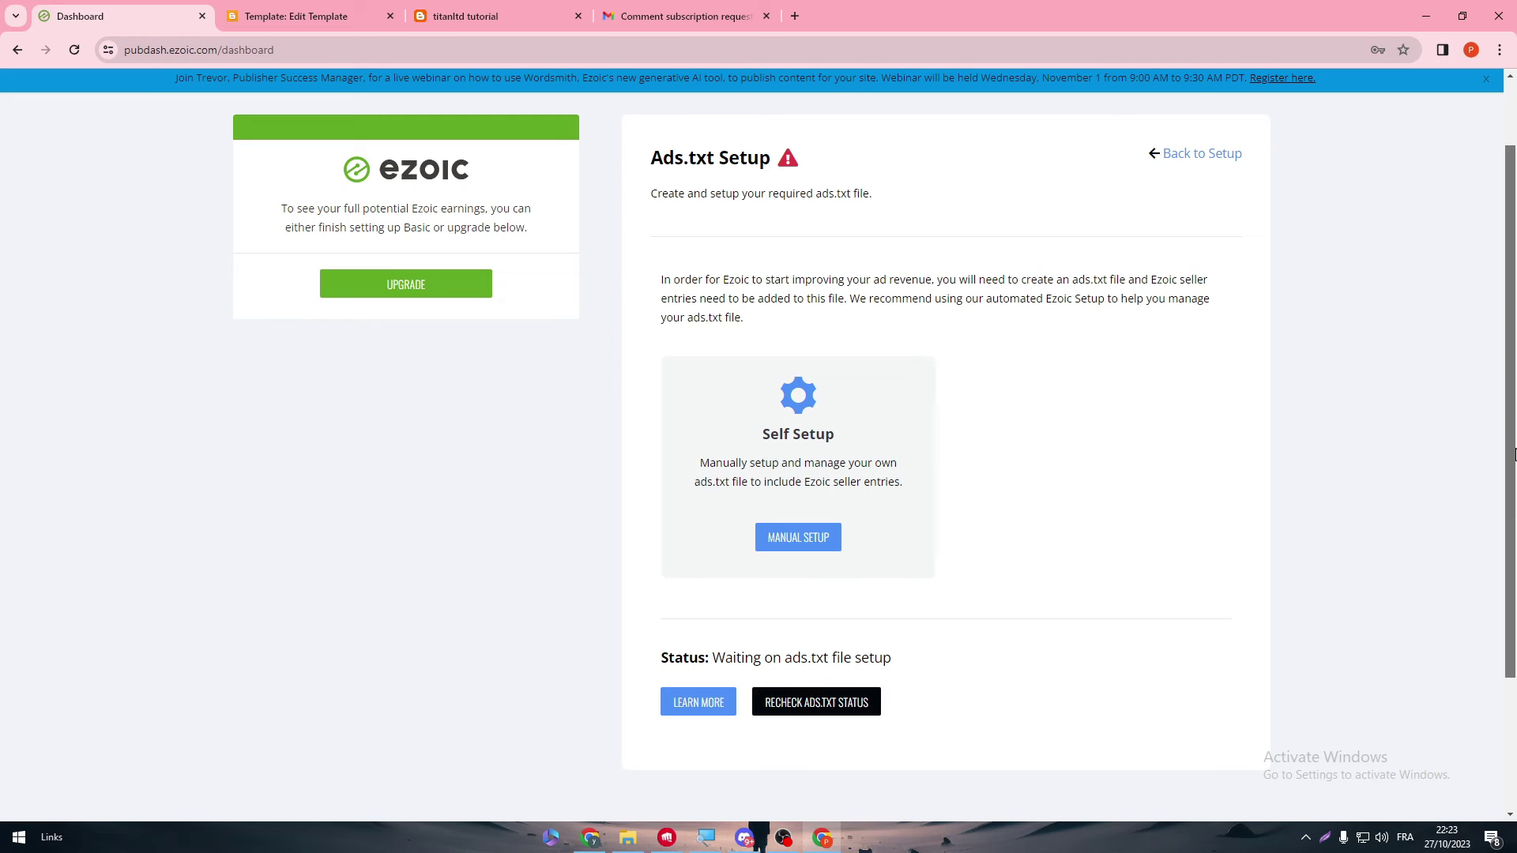
left_click(829, 702)
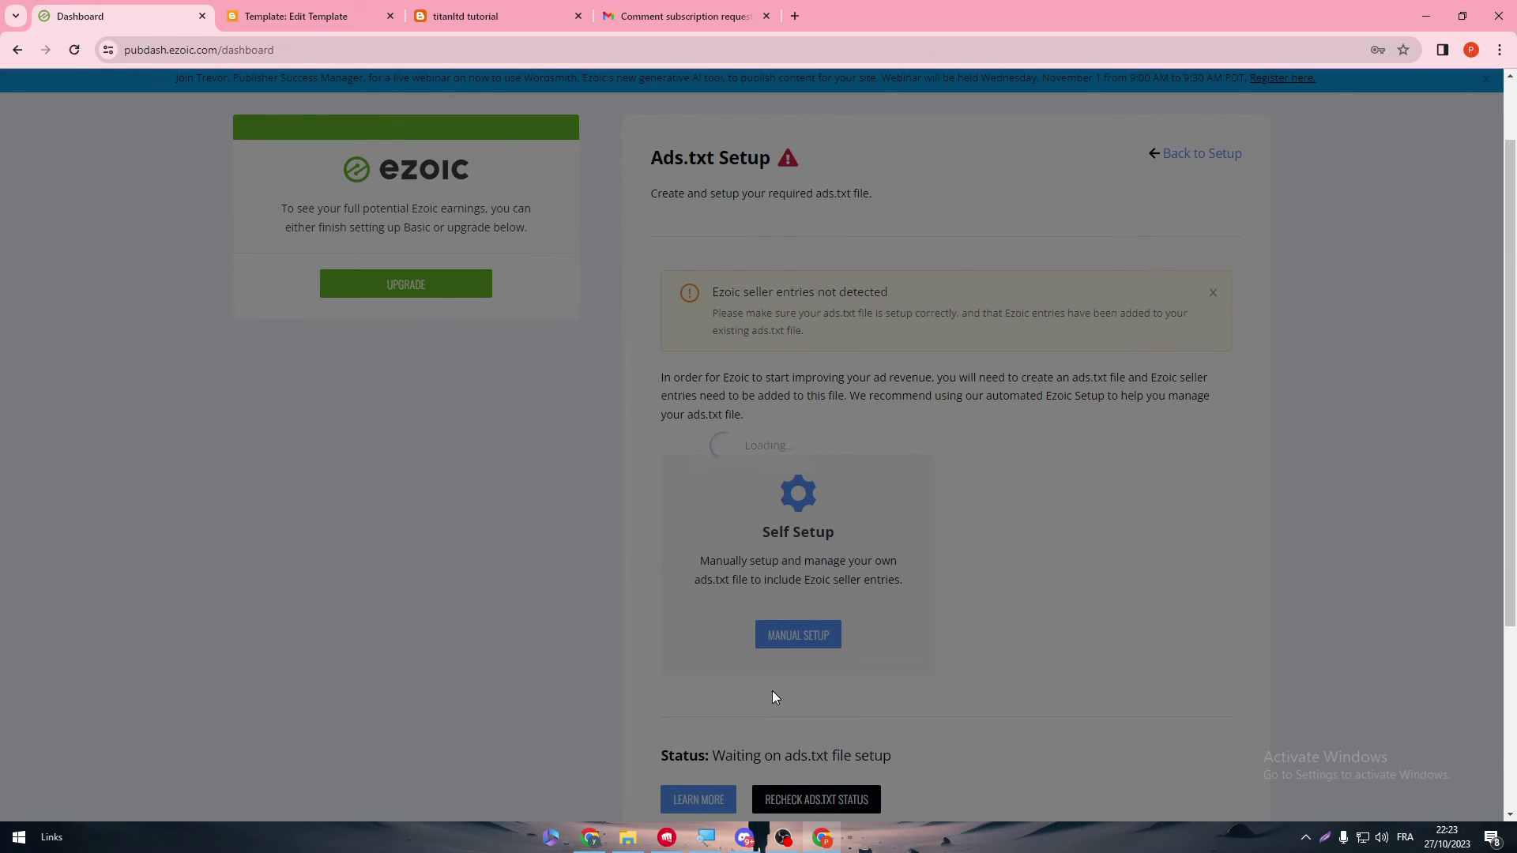
scroll(1476, 250, "up", 1)
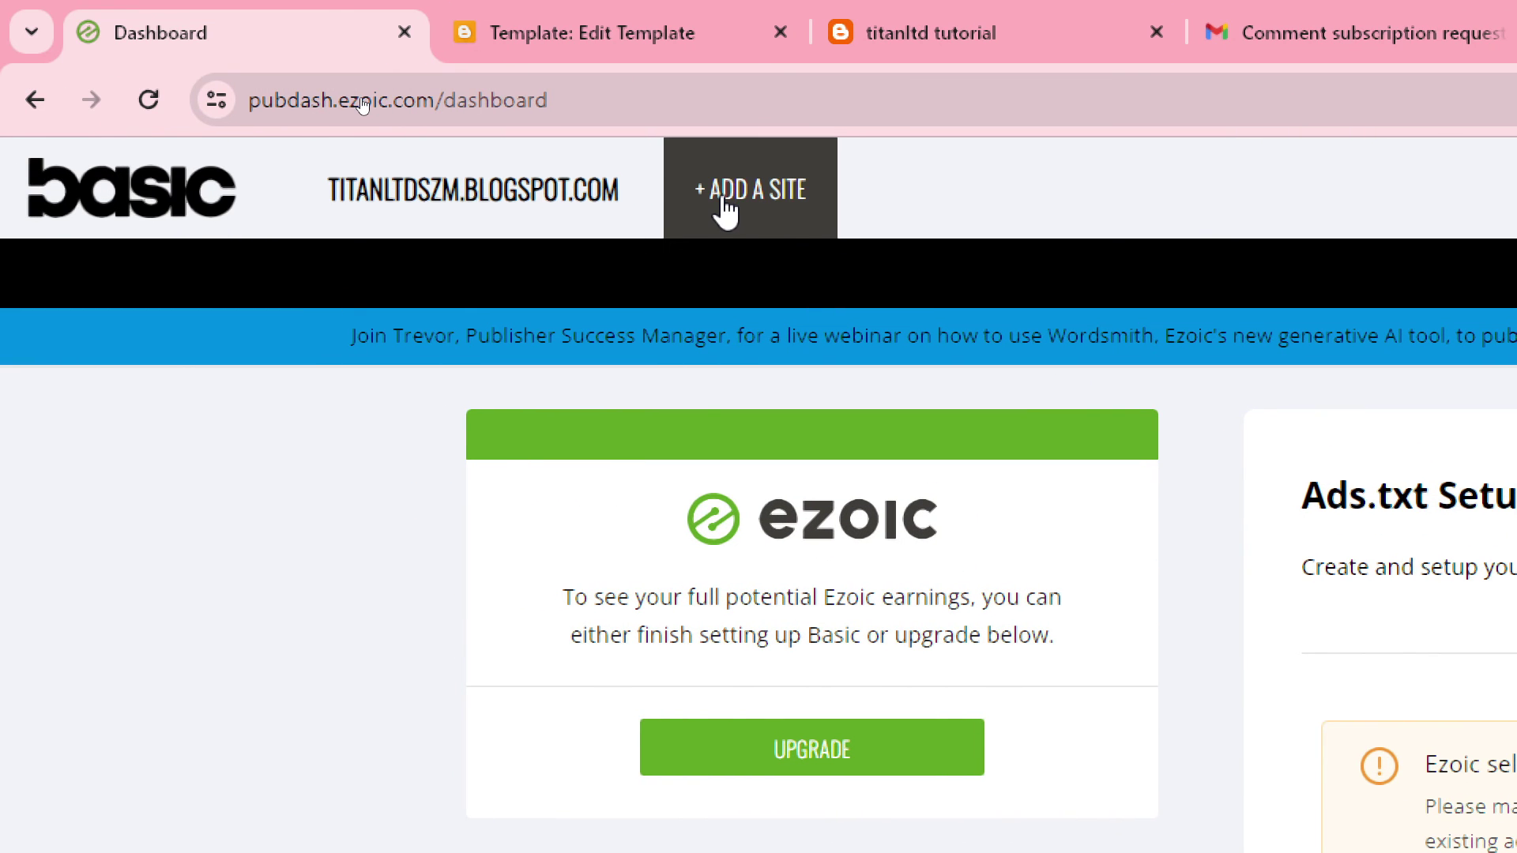
left_click(724, 210)
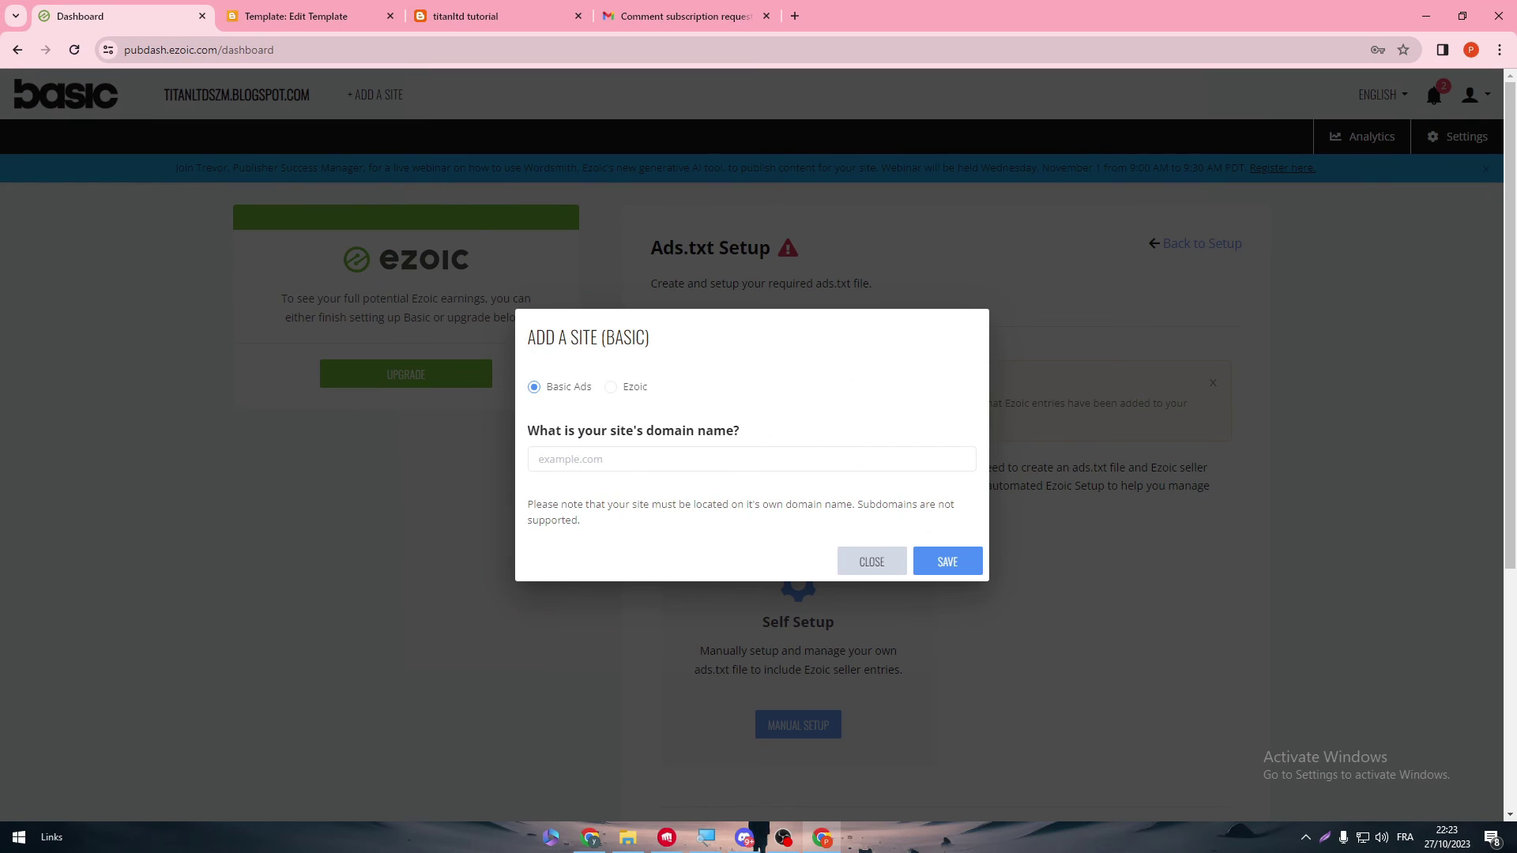
left_click(613, 387)
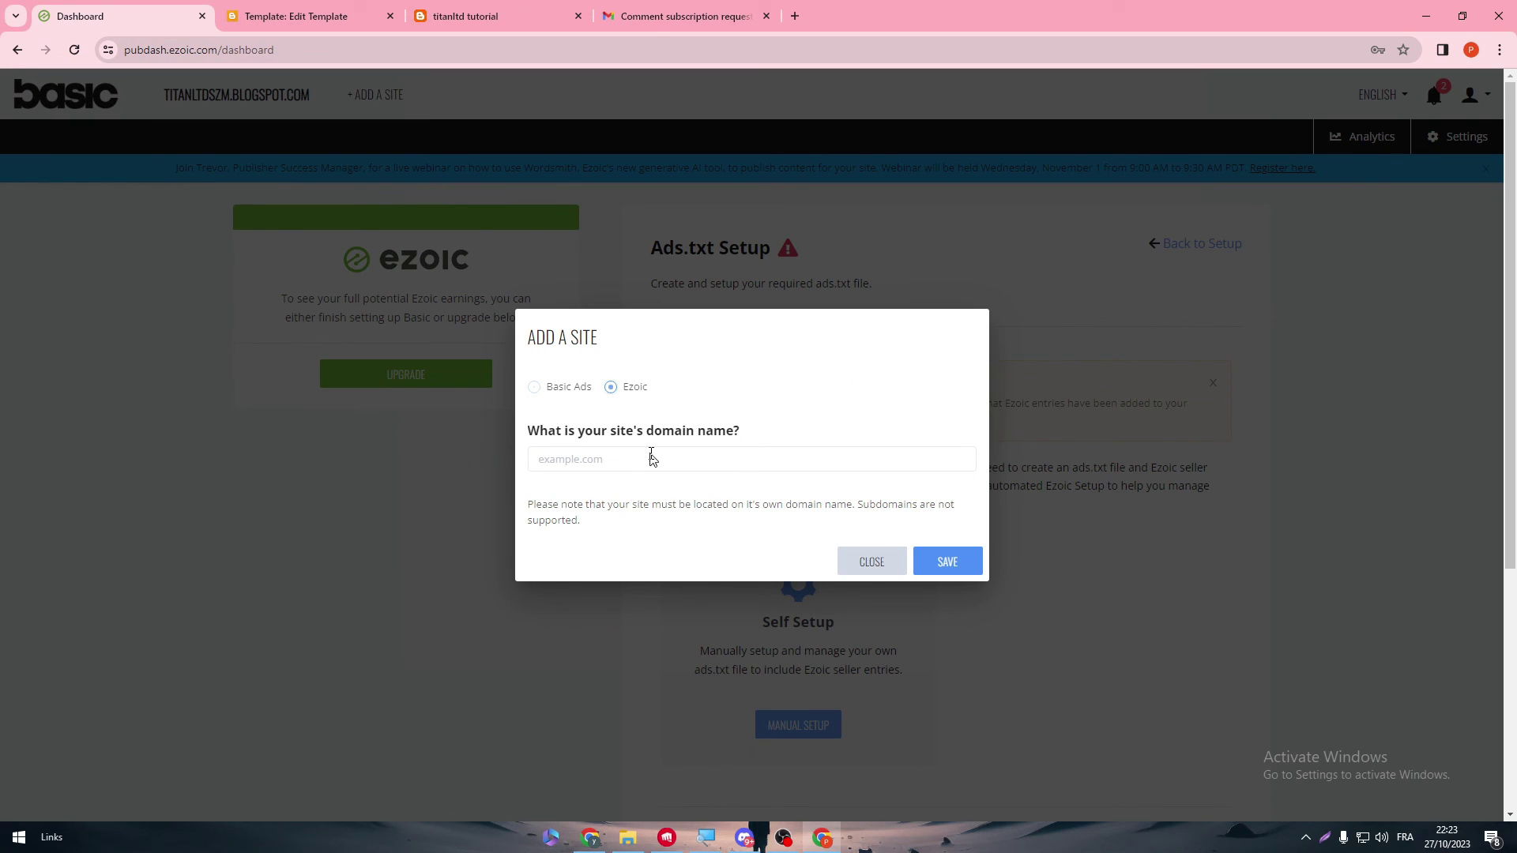
left_click(873, 563)
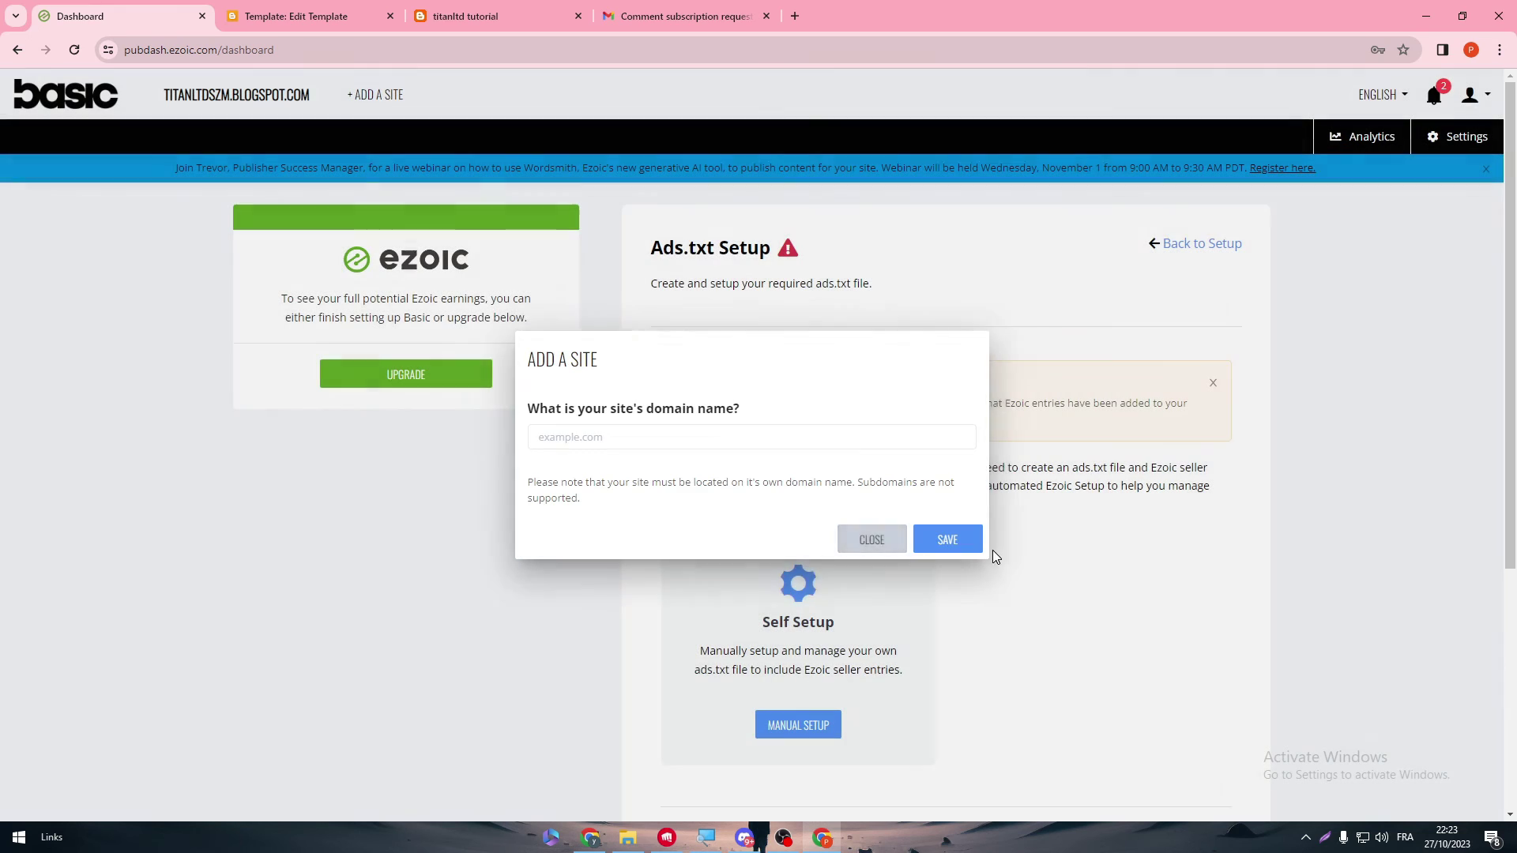